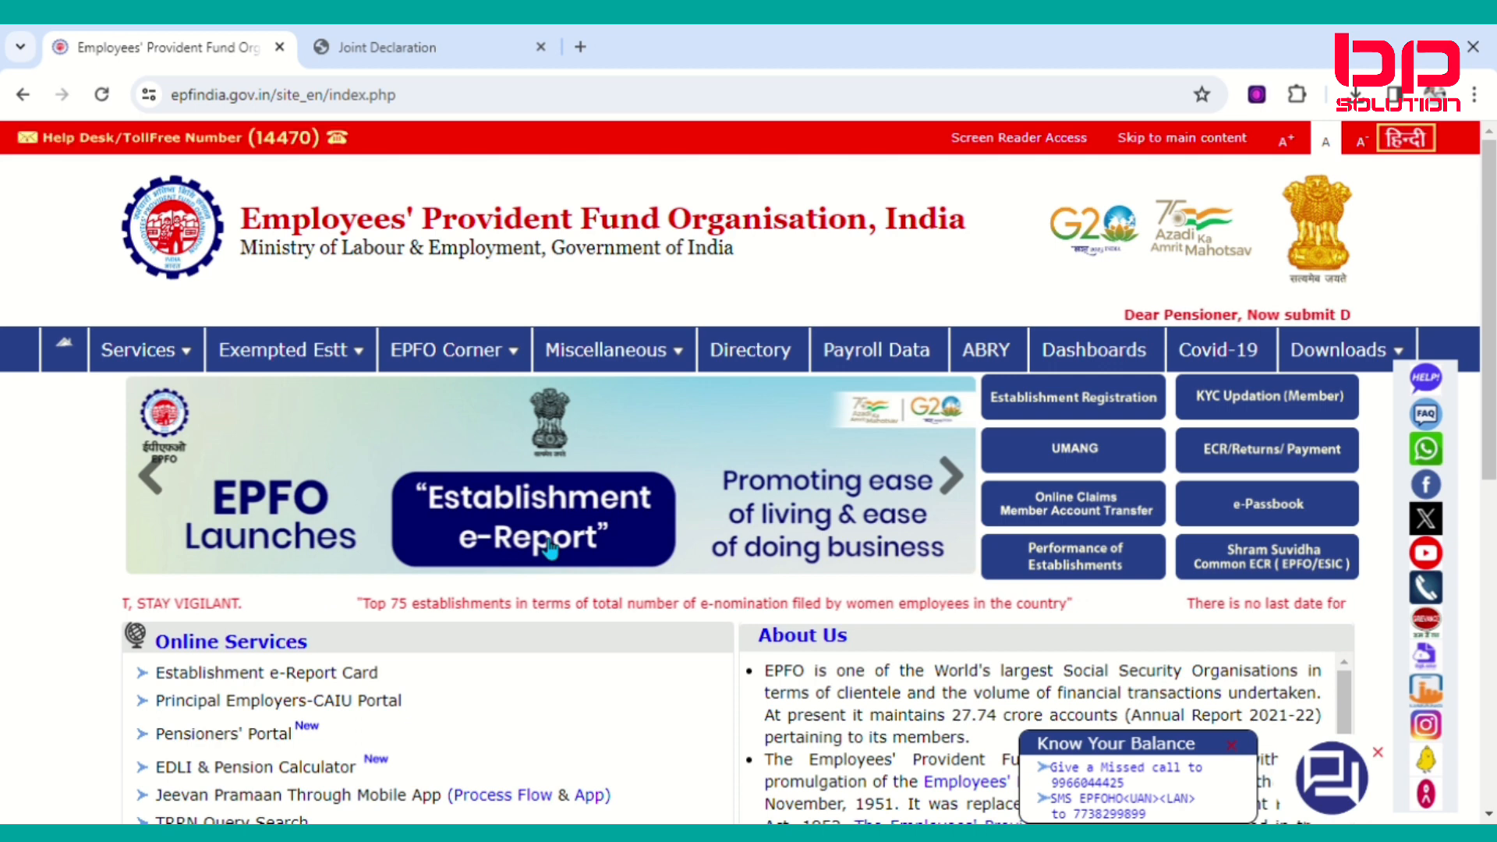
Search Google for 'epfo', open the EPFO website, and open the Online Claims member login in a new tab.
{"action": "mouse_move", "coordinate": [458, 339]}
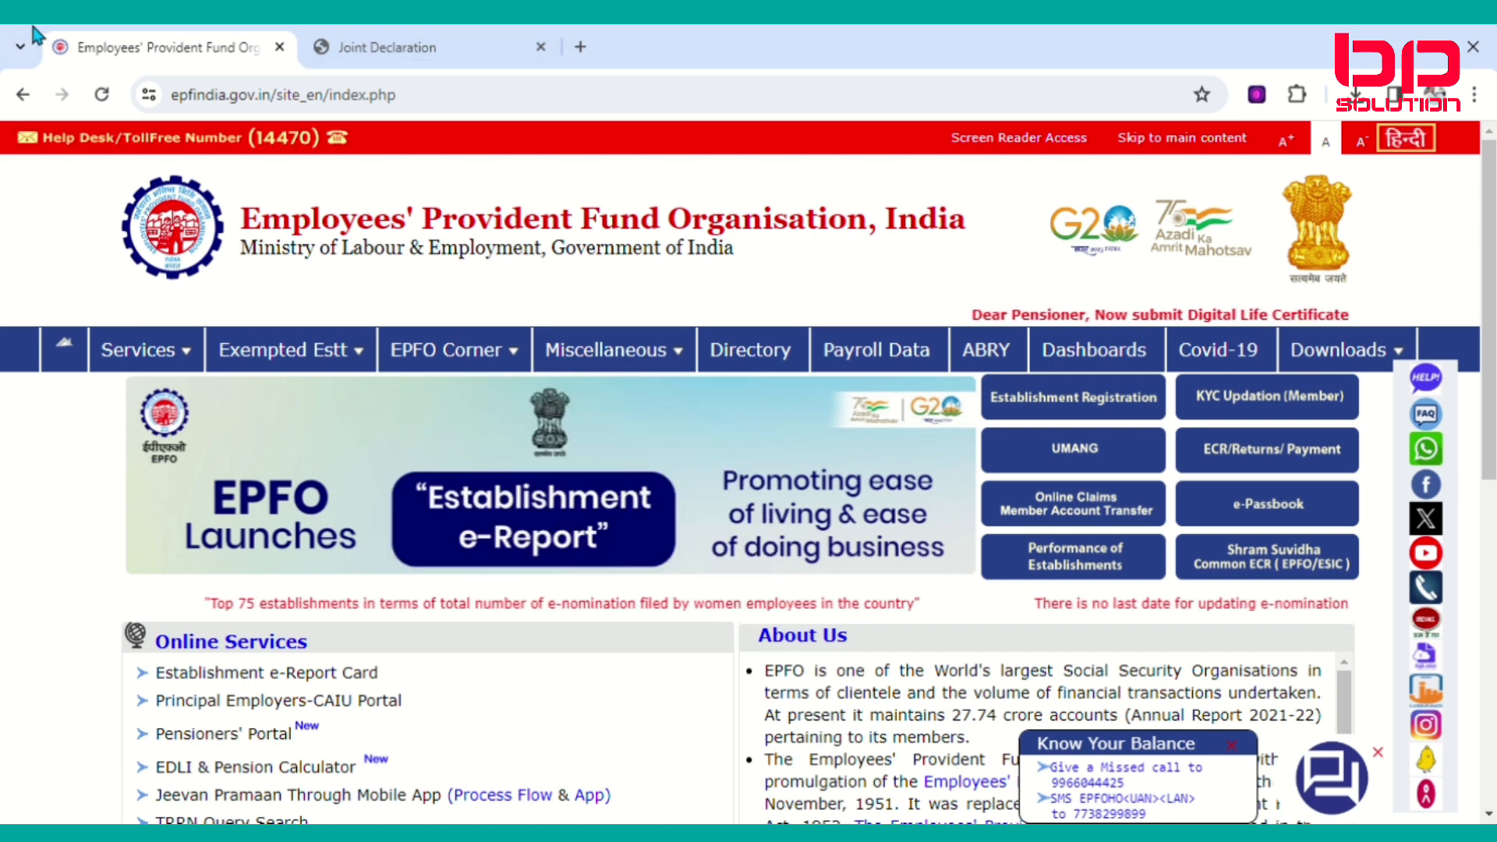
{"action": "left_click", "coordinate": [581, 47]}
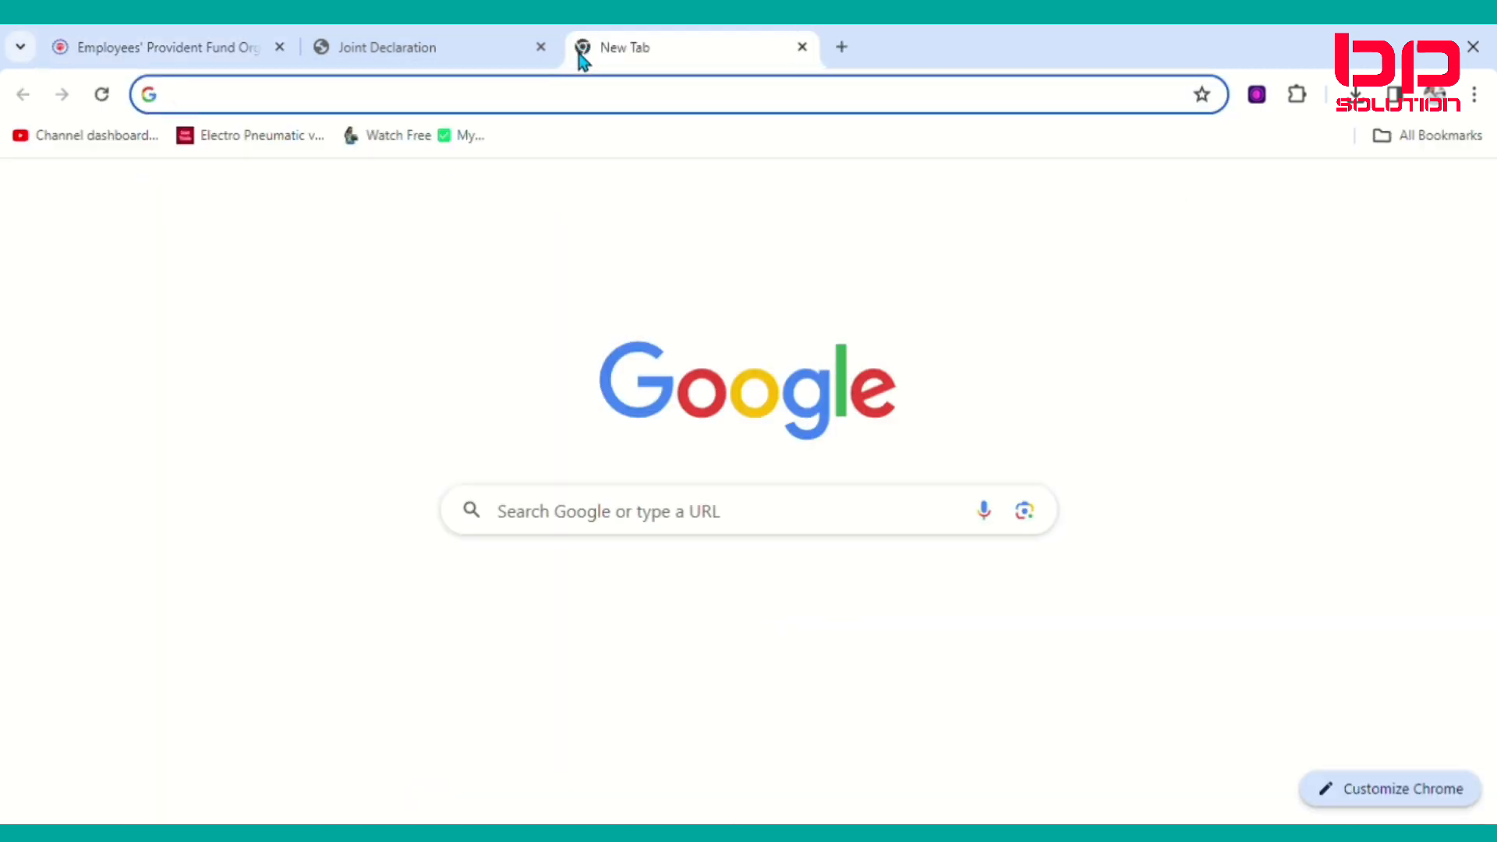
{"action": "left_click", "coordinate": [580, 526]}
{"action": "left_click", "coordinate": [523, 608]}
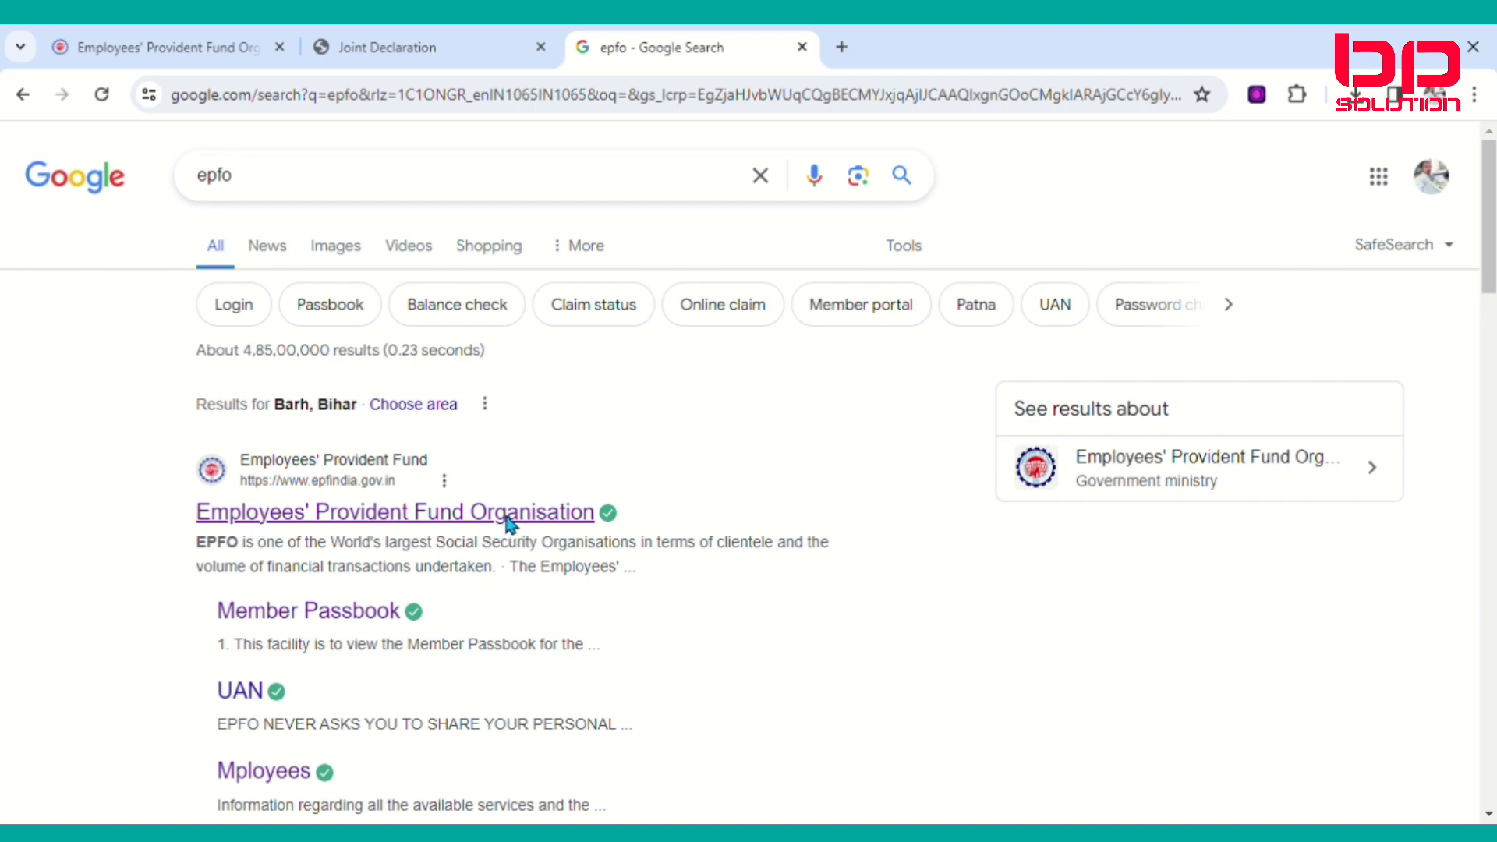
{"action": "left_click", "coordinate": [417, 526]}
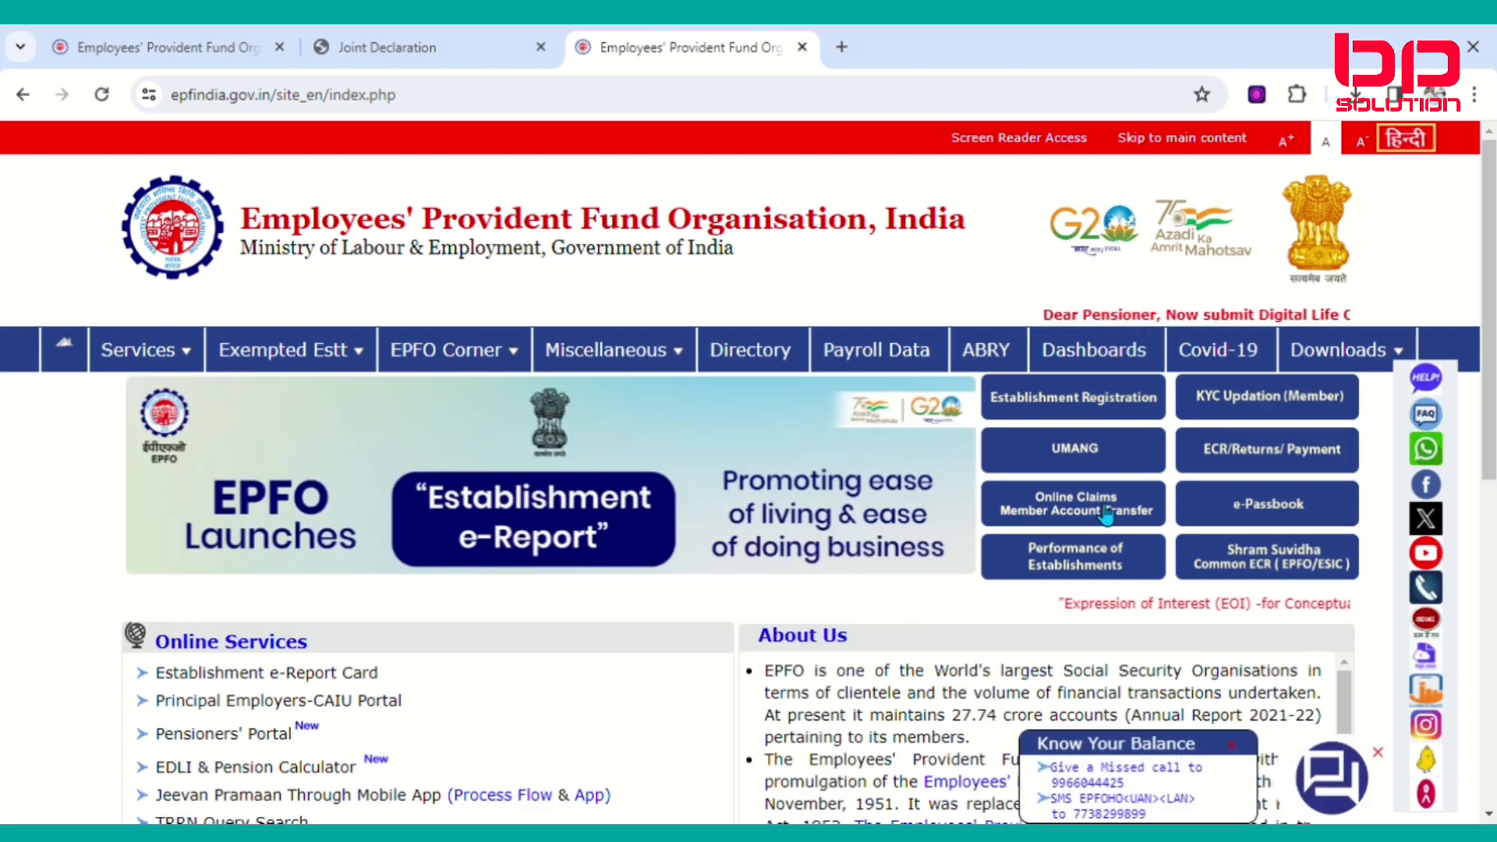
{"action": "left_click", "coordinate": [1057, 514]}
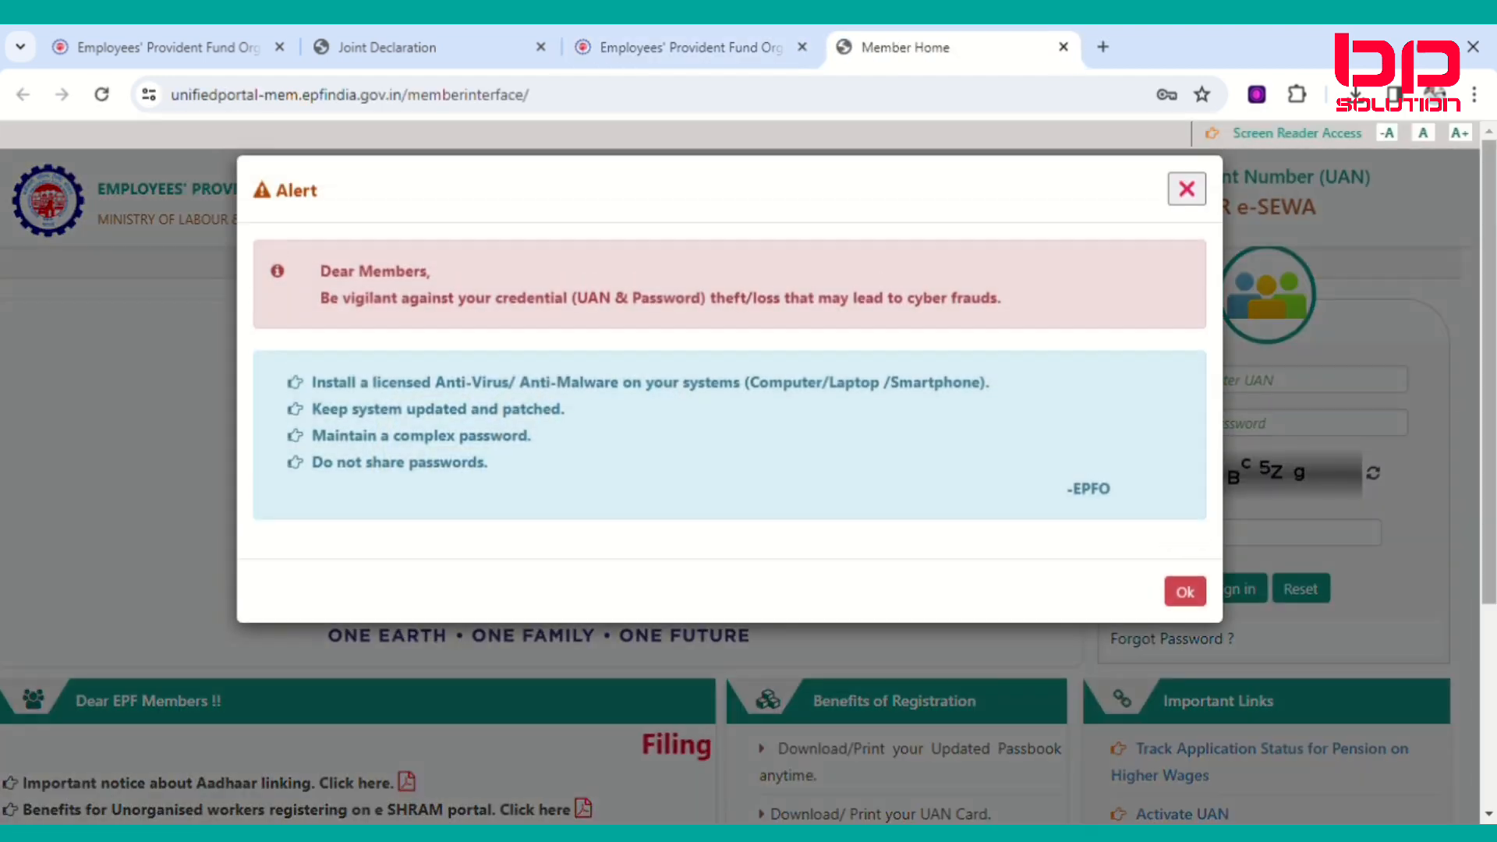
Dismiss the login alert and sign in with the saved UAN, password and the captcha.
{"action": "left_click", "coordinate": [1187, 591]}
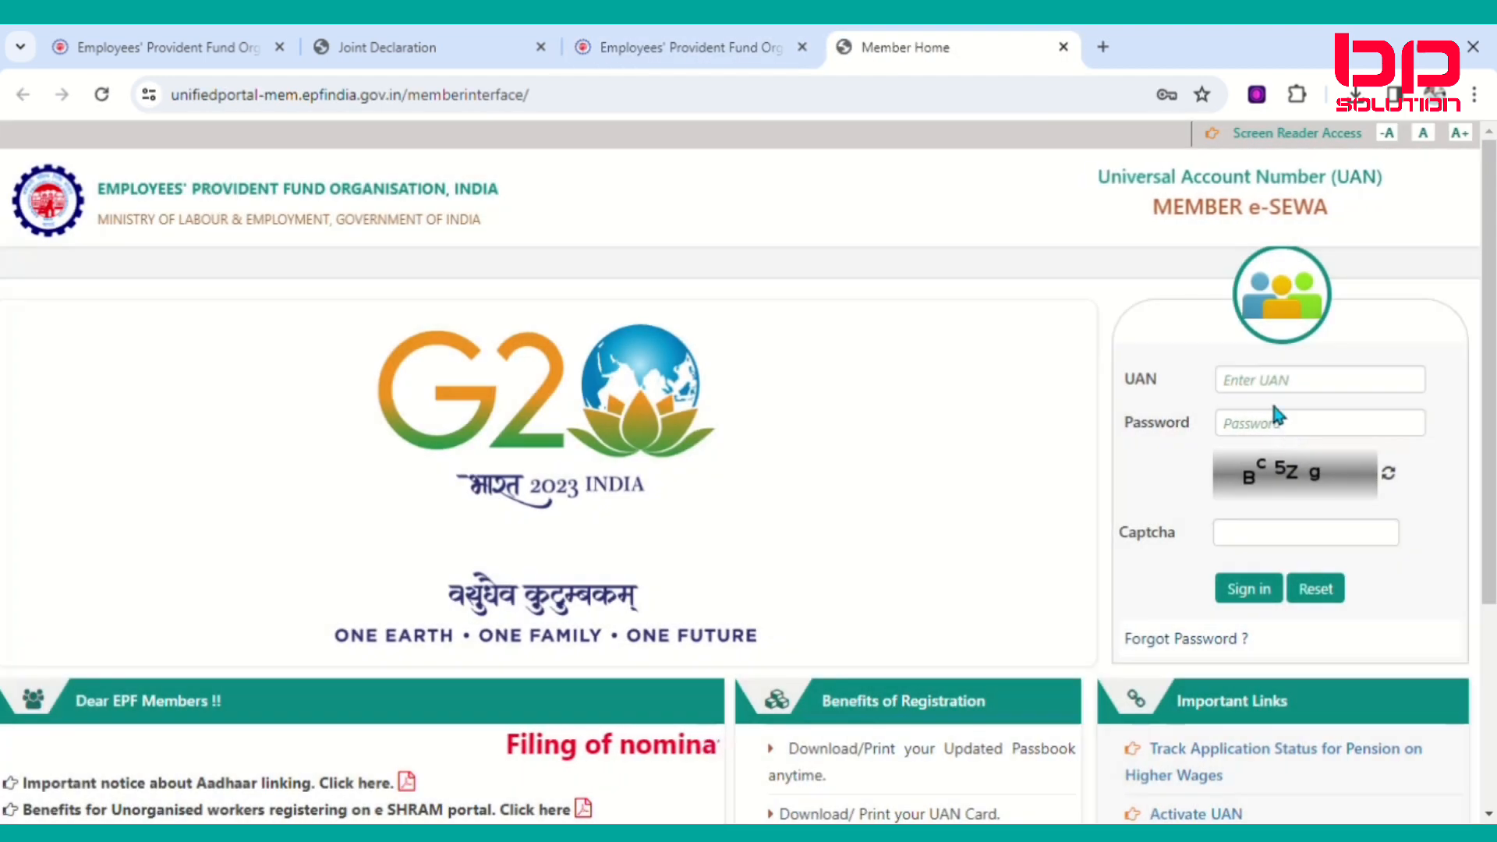
{"action": "left_click", "coordinate": [1302, 393]}
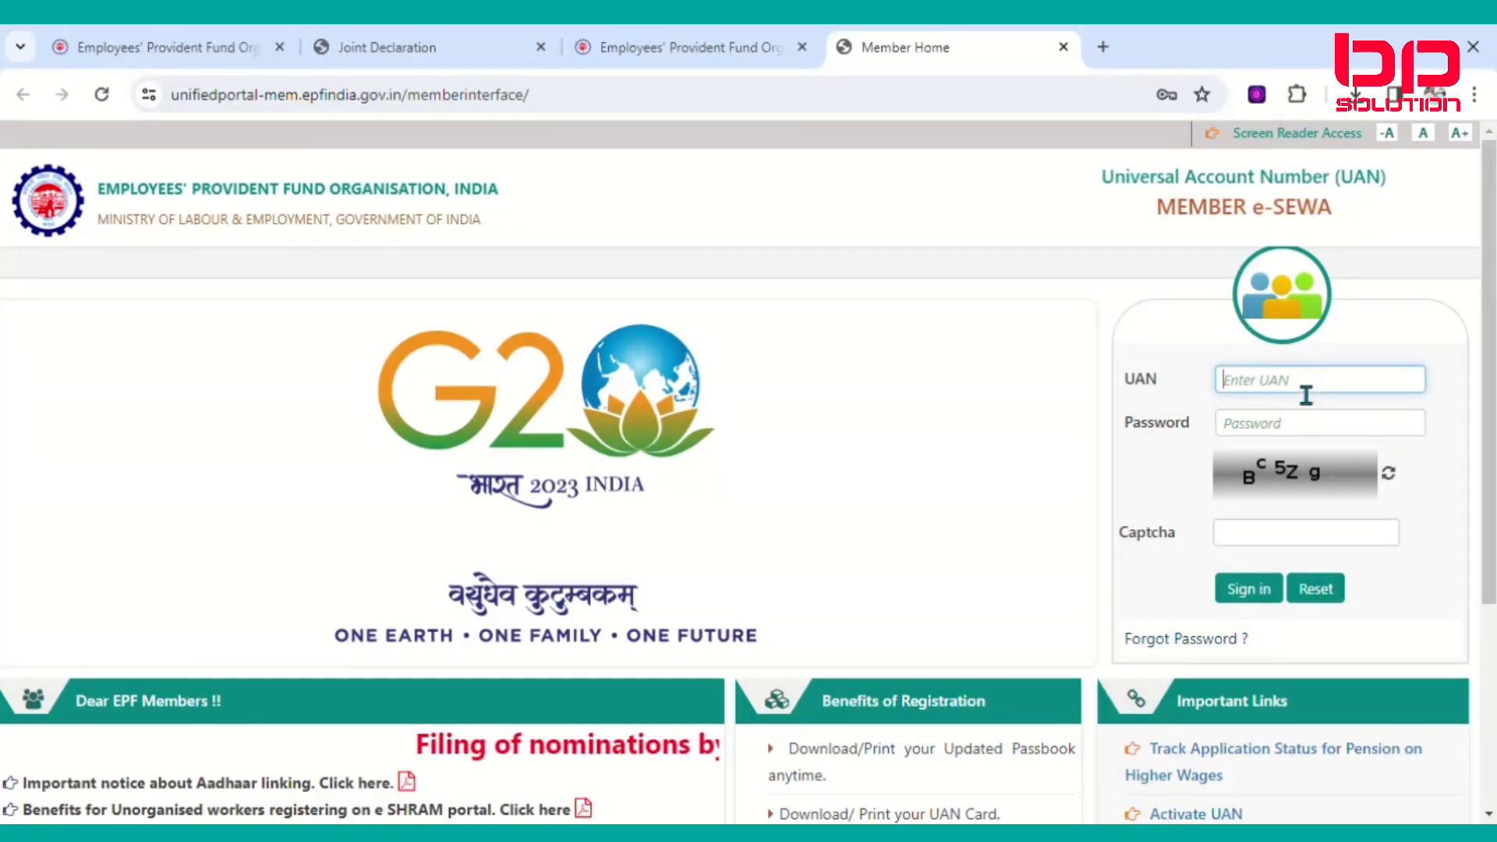
{"action": "left_click", "coordinate": [1354, 425]}
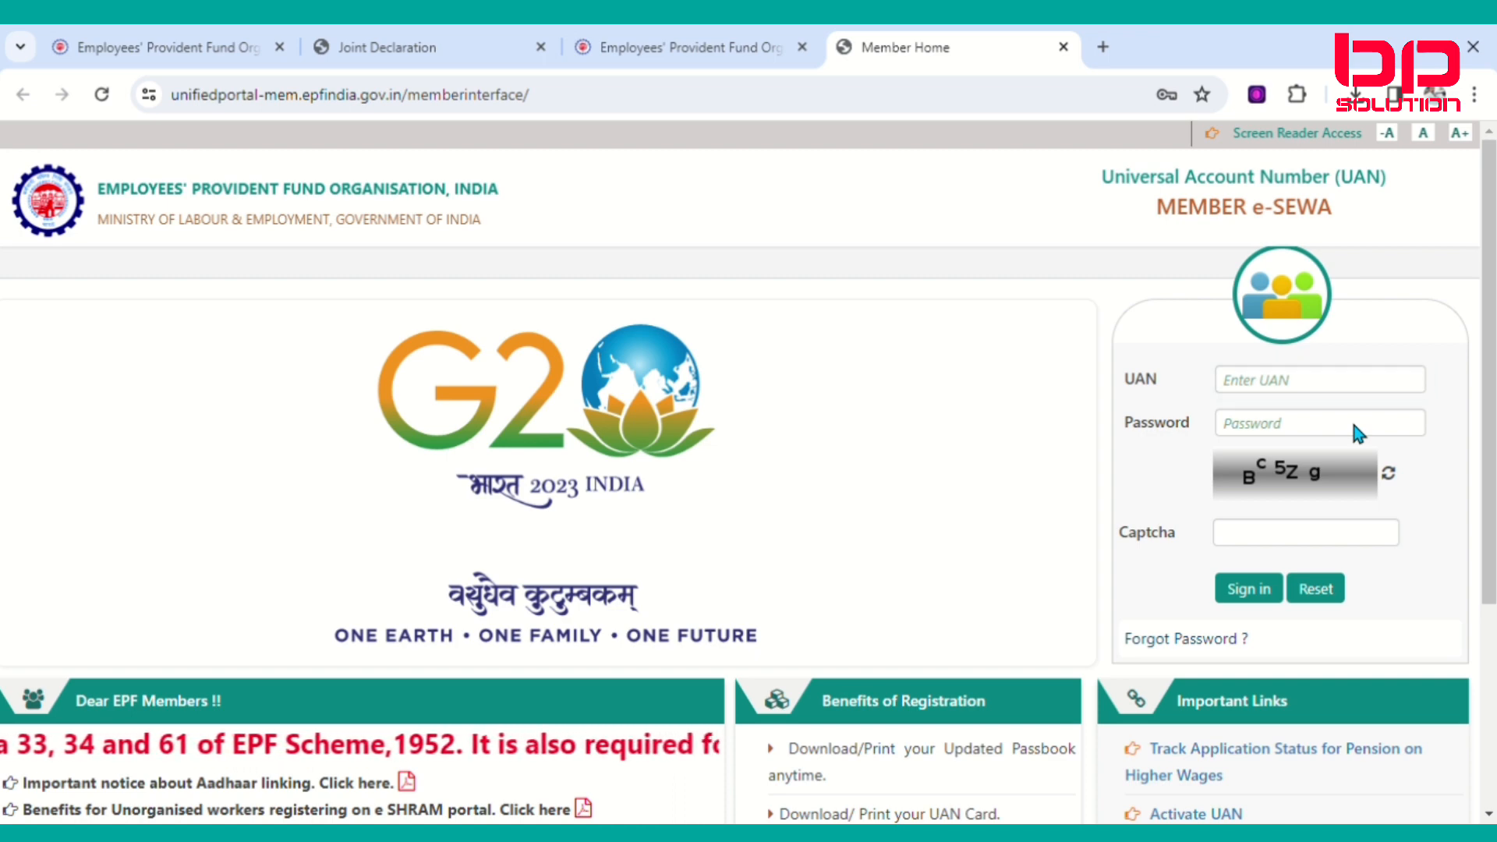
{"action": "left_click", "coordinate": [1227, 471]}
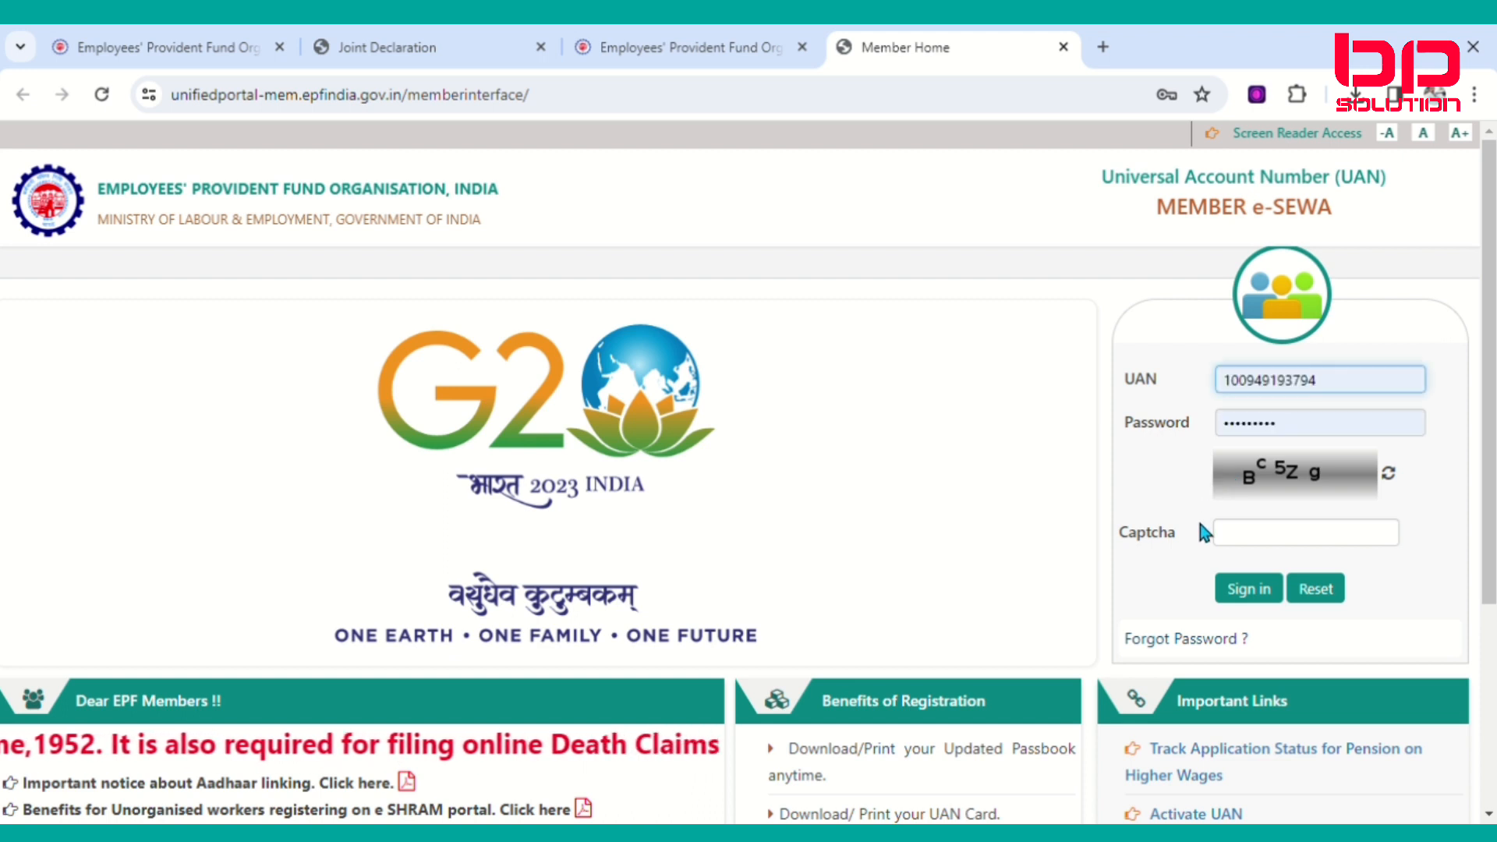
{"action": "left_click", "coordinate": [1236, 533]}
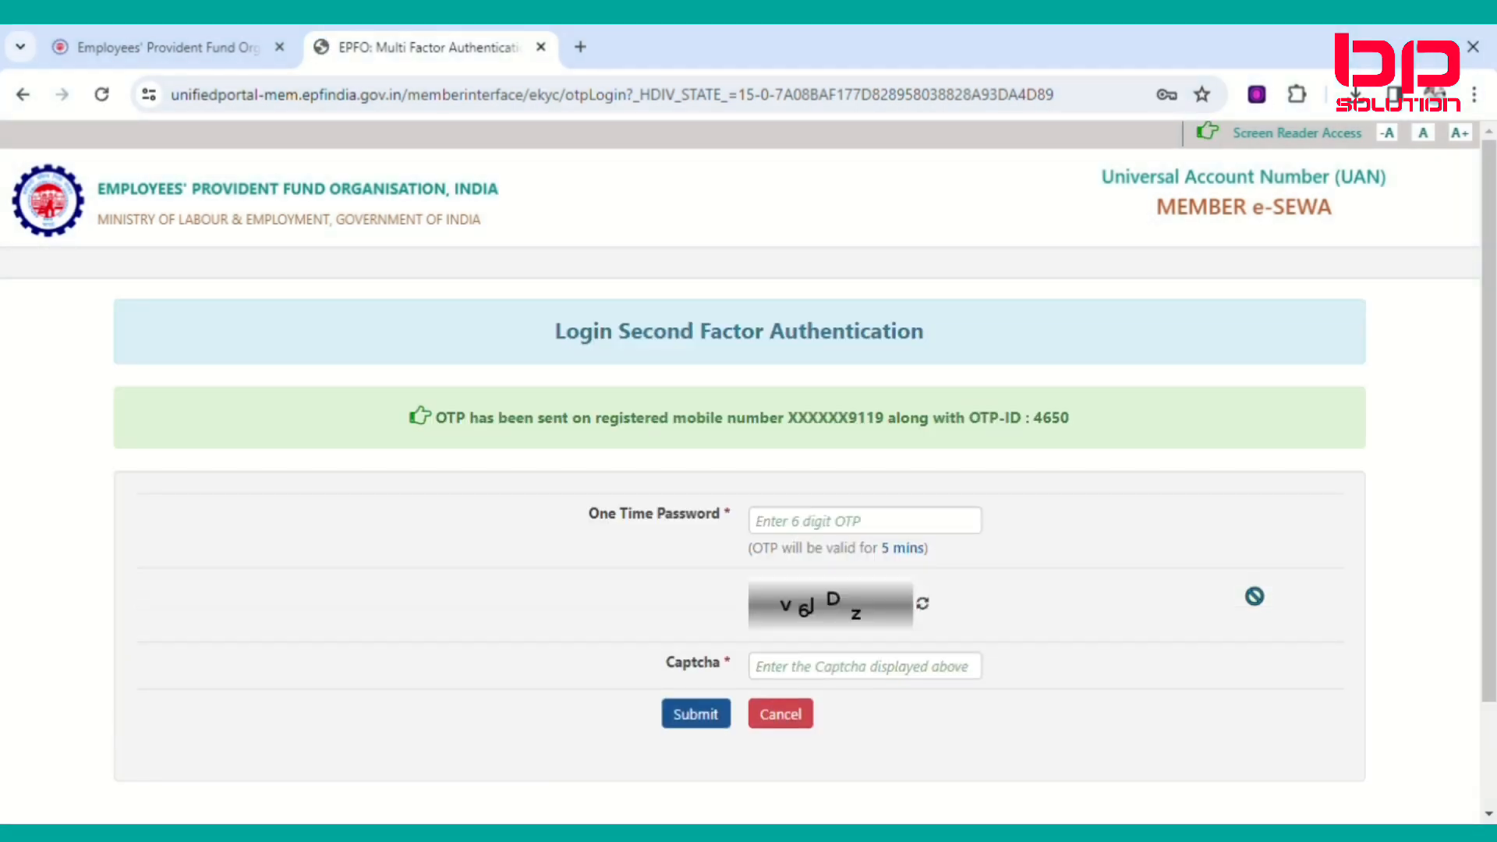
Enter the received OTP and the displayed captcha, then submit to log in.
{"action": "left_click", "coordinate": [835, 538]}
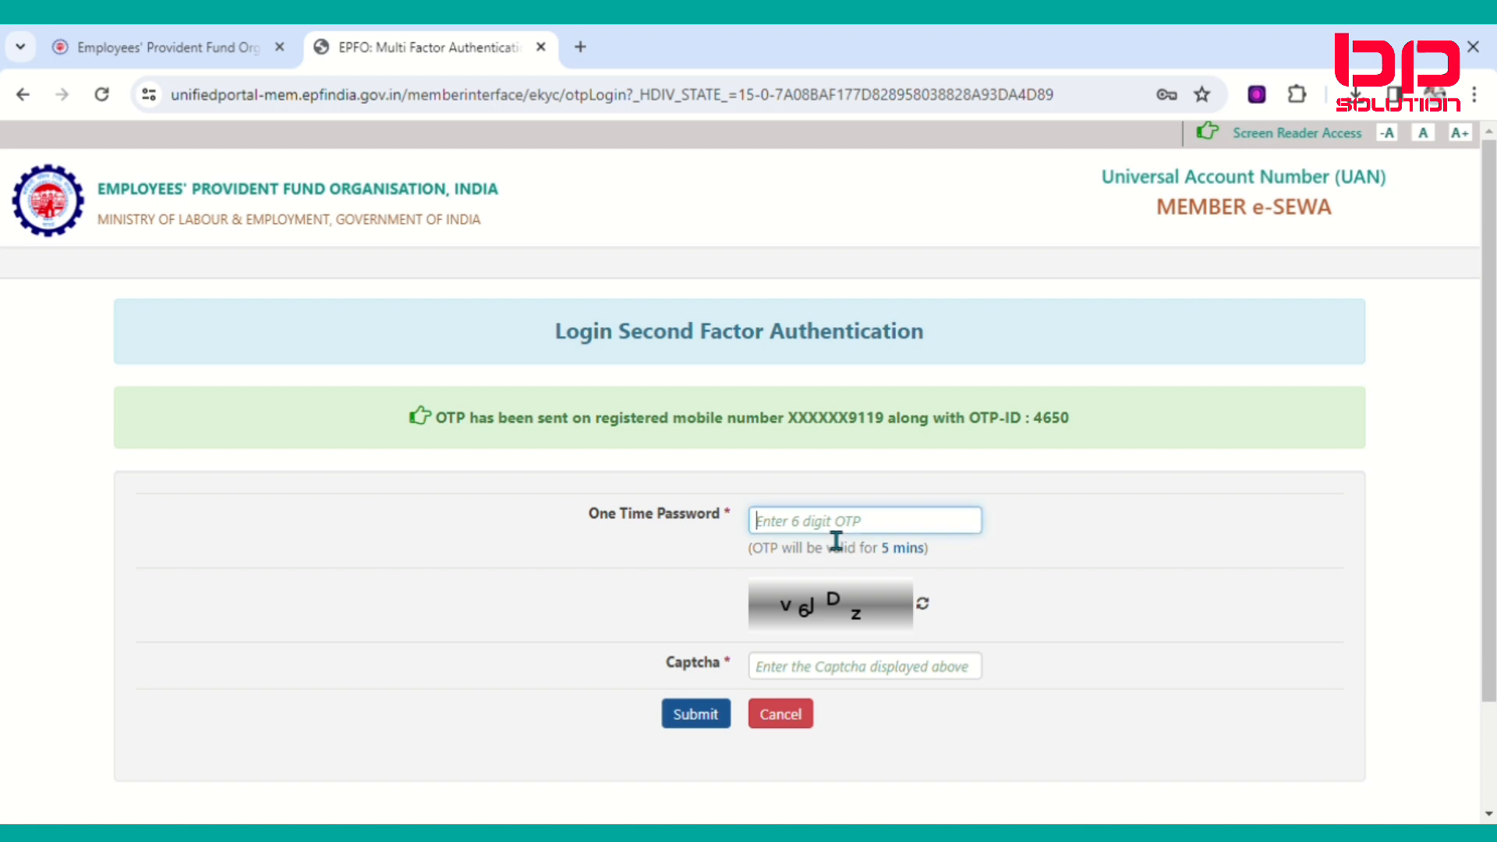
{"action": "type", "text": "****"}
{"action": "left_click", "coordinate": [835, 671]}
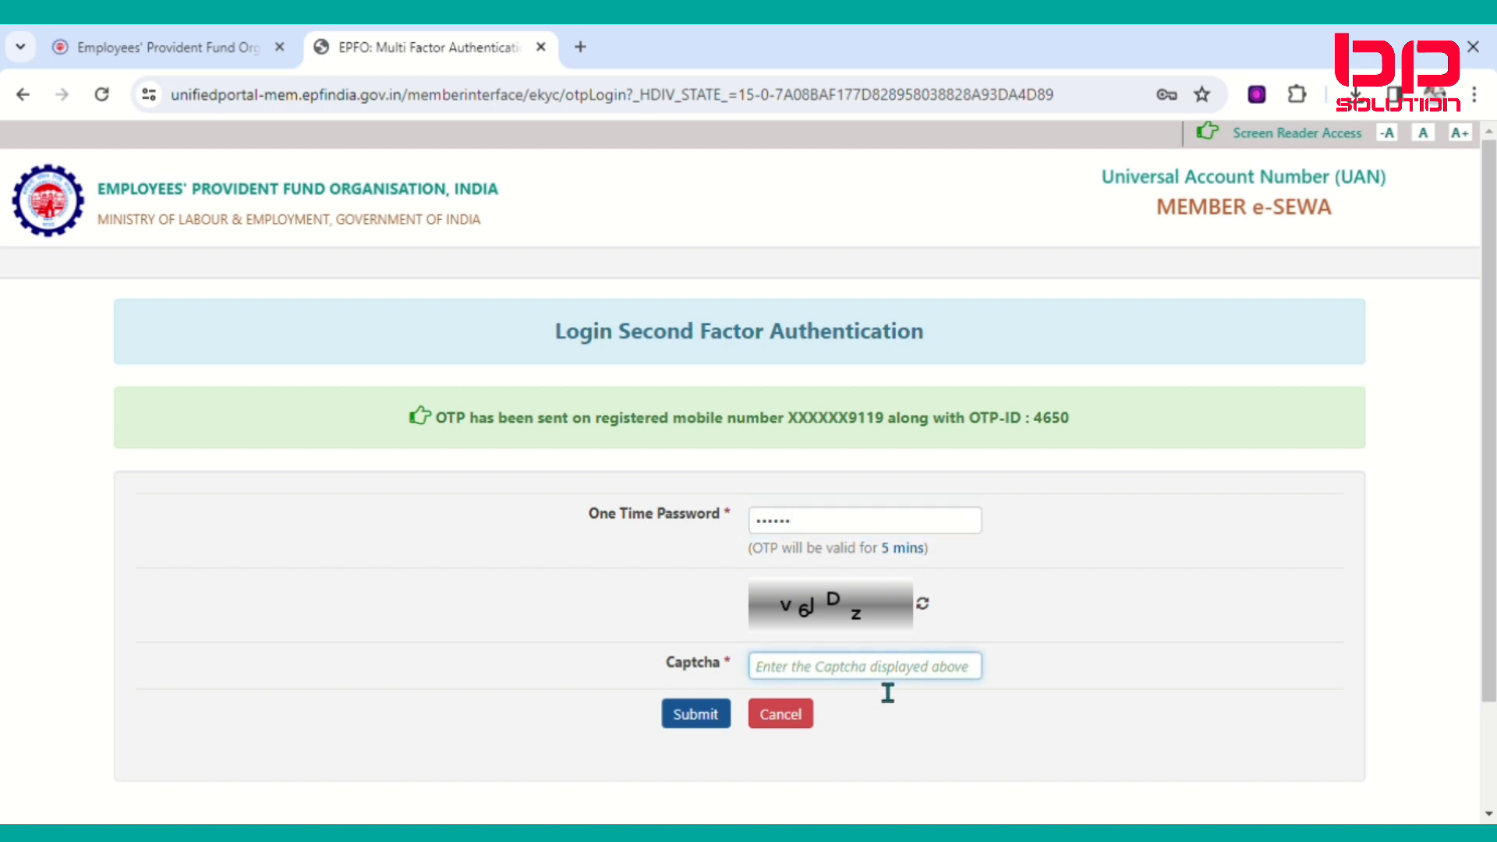
{"action": "type", "text": "v6"}
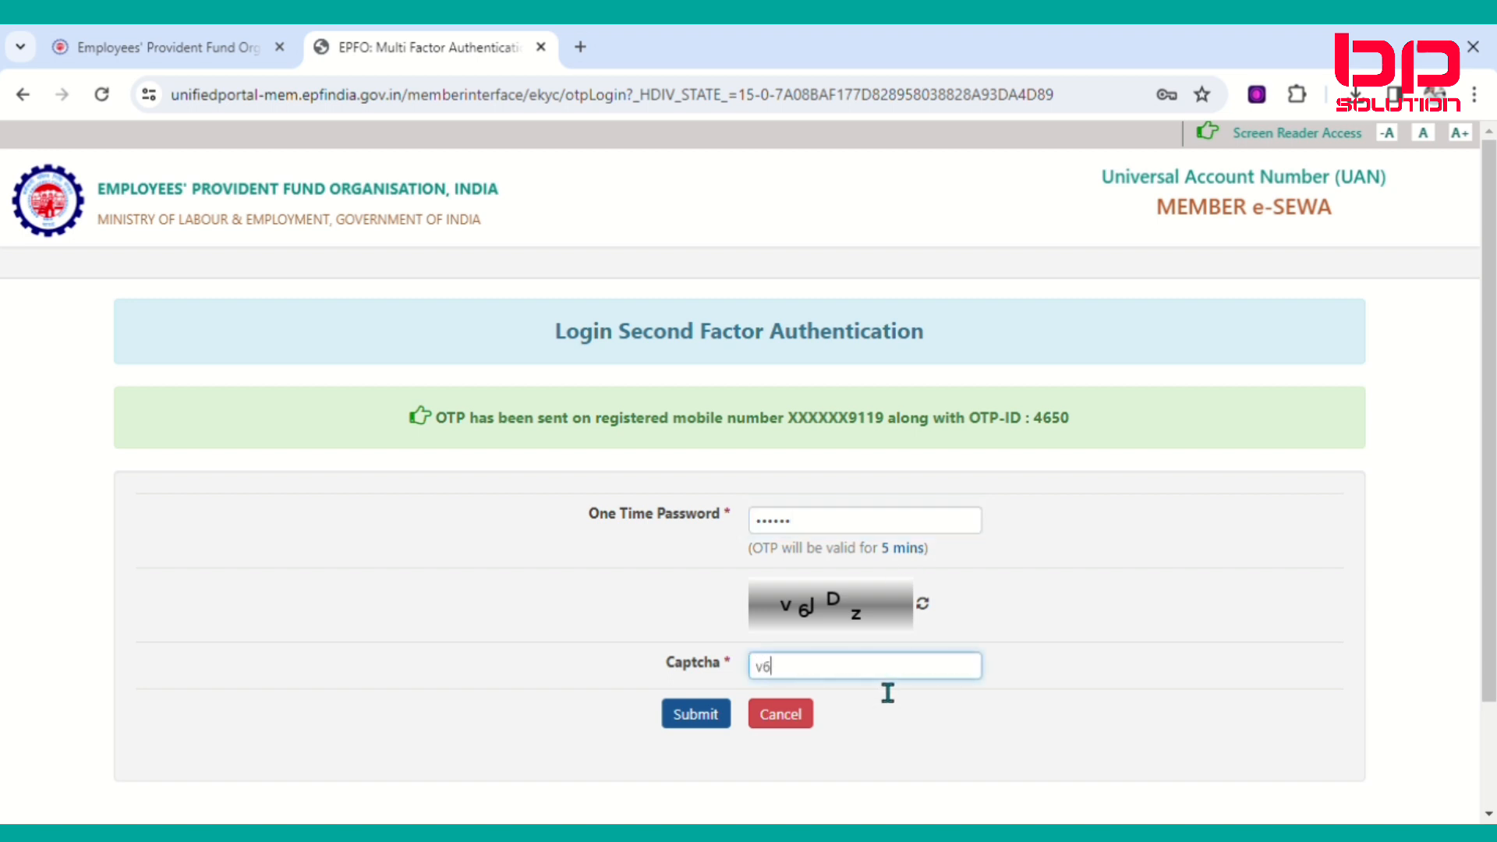
{"action": "type", "text": "JDz"}
{"action": "left_click", "coordinate": [706, 714]}
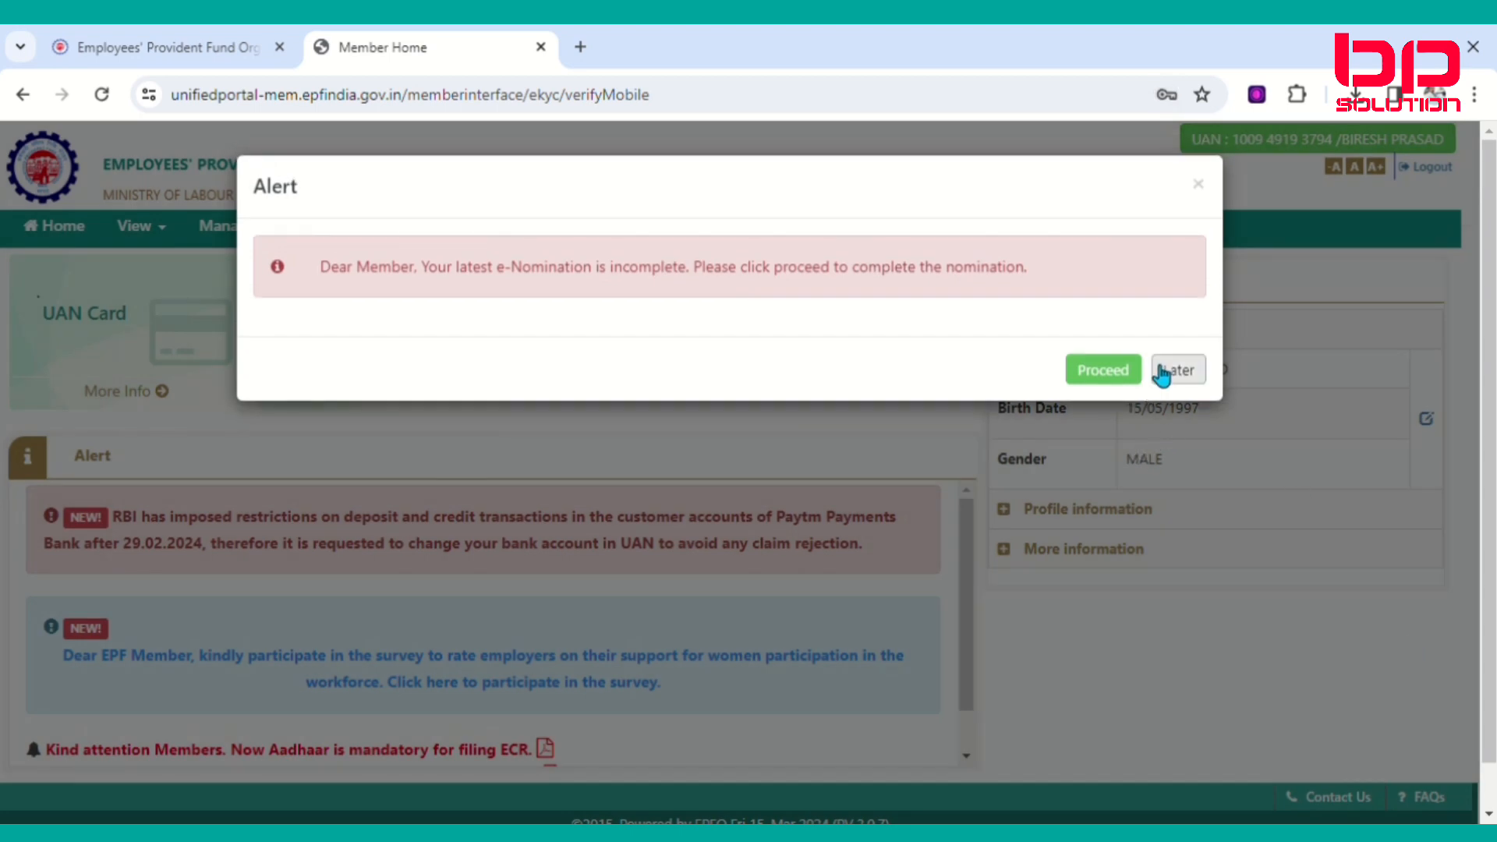
Postpone the nomination reminder, go to Manage > E-Nomination, and answer Having Family? with No.
{"action": "left_click", "coordinate": [1179, 374]}
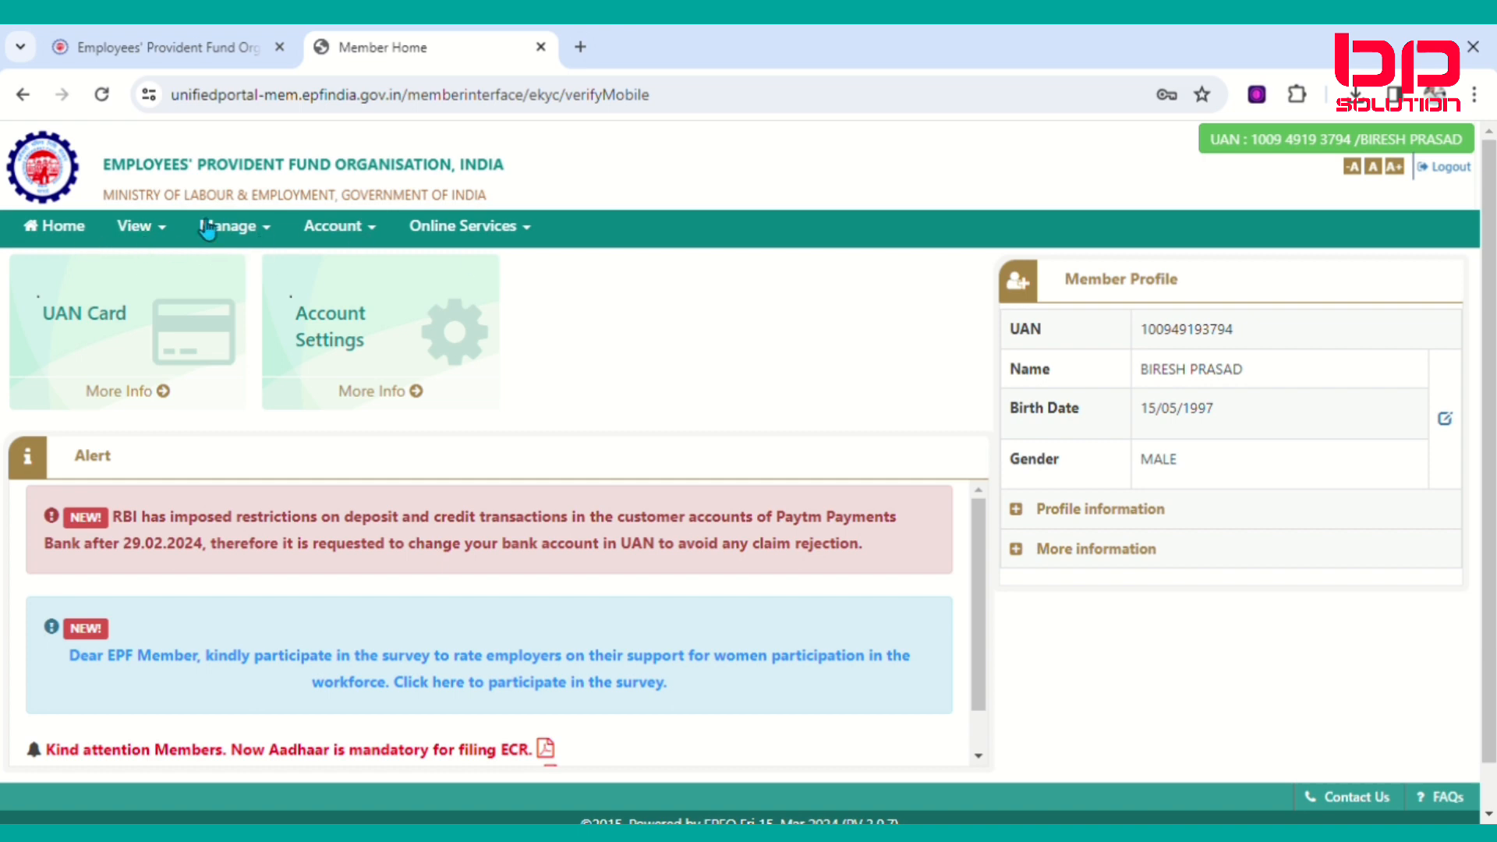
{"action": "left_click", "coordinate": [280, 234]}
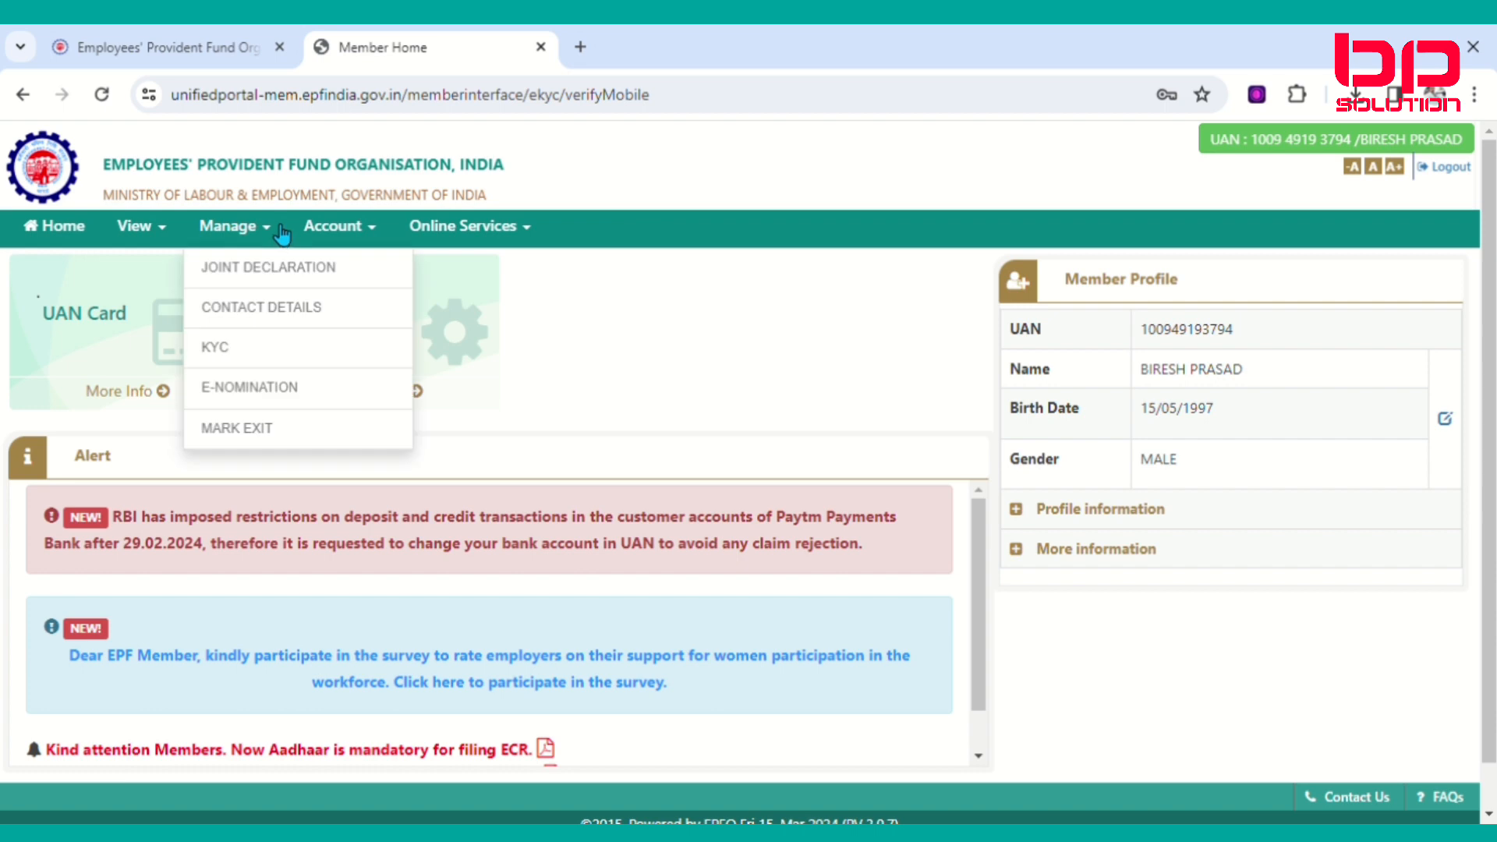
{"action": "left_click", "coordinate": [274, 394]}
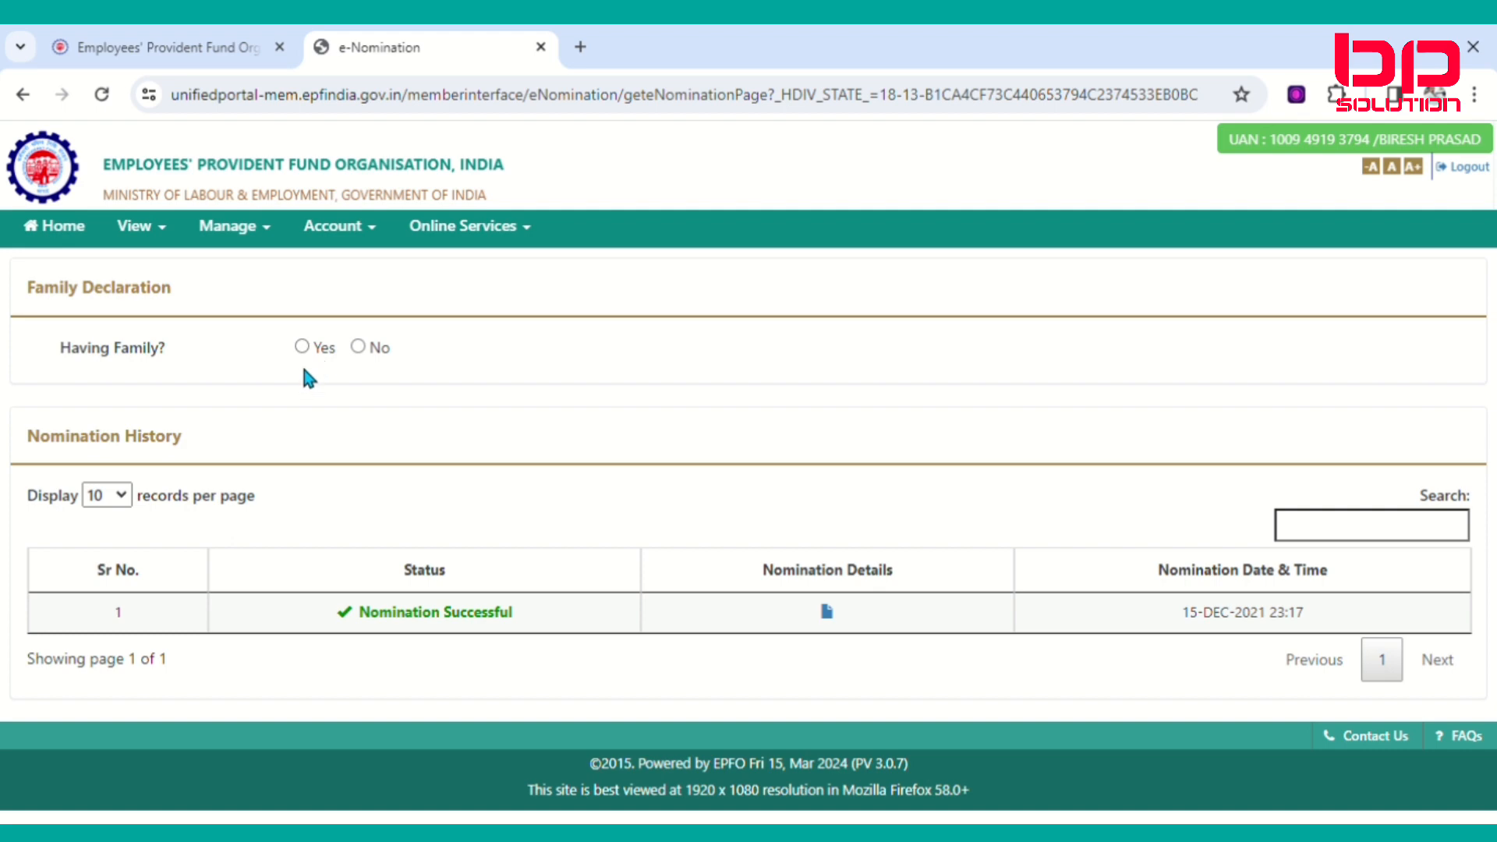
{"action": "left_click", "coordinate": [360, 347]}
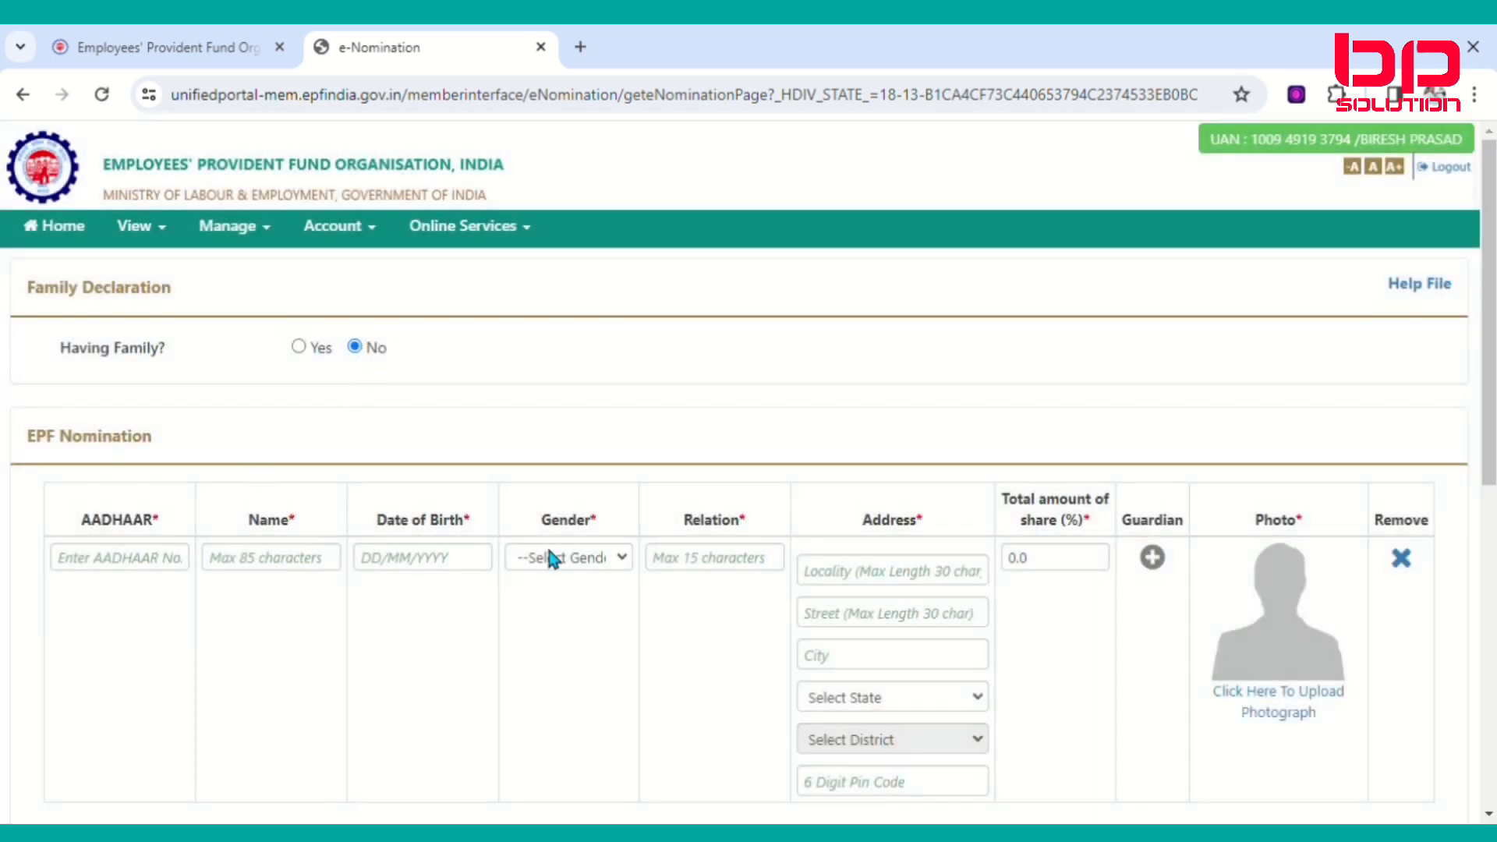
Scroll through the new EPF Nomination form and place the cursor in the nominee's Aadhaar field.
{"action": "scroll", "coordinate": [490, 575], "scroll_direction": "down", "scroll_amount": 2}
{"action": "scroll", "coordinate": [491, 577], "scroll_direction": "up", "scroll_amount": 2}
{"action": "scroll", "coordinate": [250, 561], "scroll_direction": "down", "scroll_amount": 8}
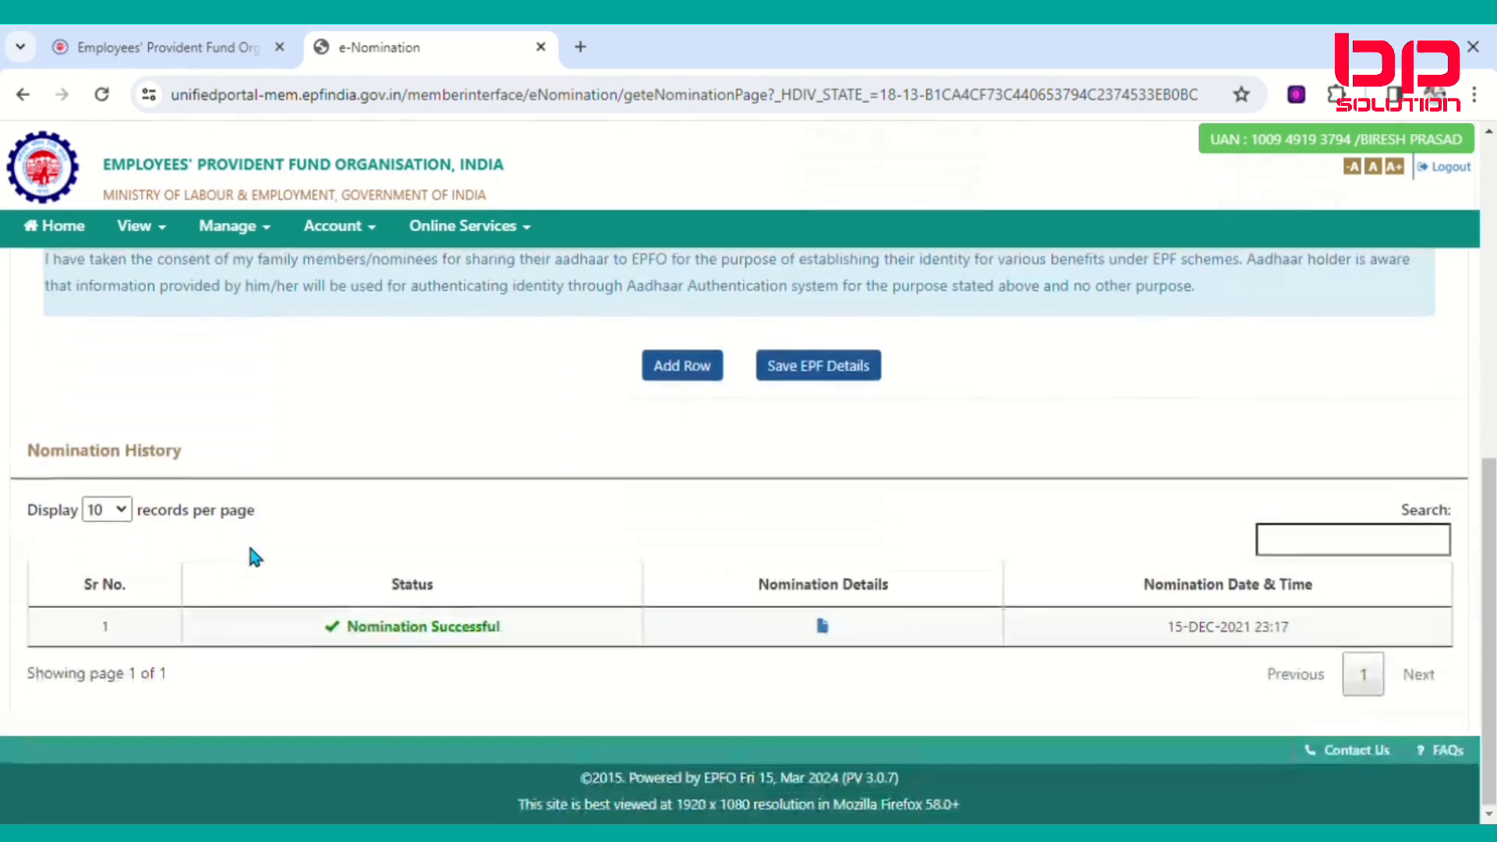
{"action": "scroll", "coordinate": [251, 555], "scroll_direction": "up", "scroll_amount": 8}
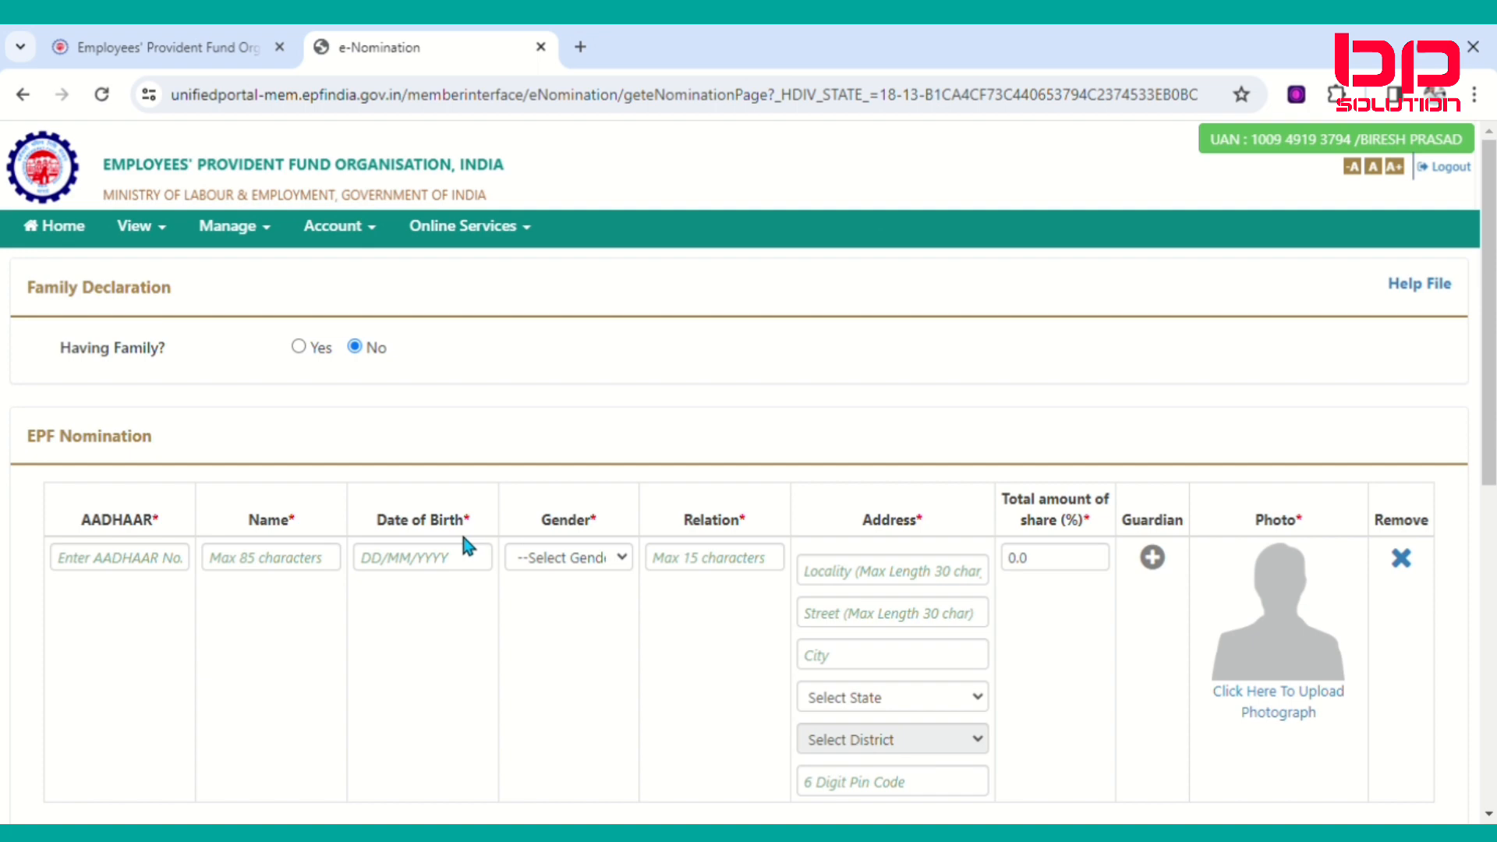
{"action": "left_click", "coordinate": [127, 569]}
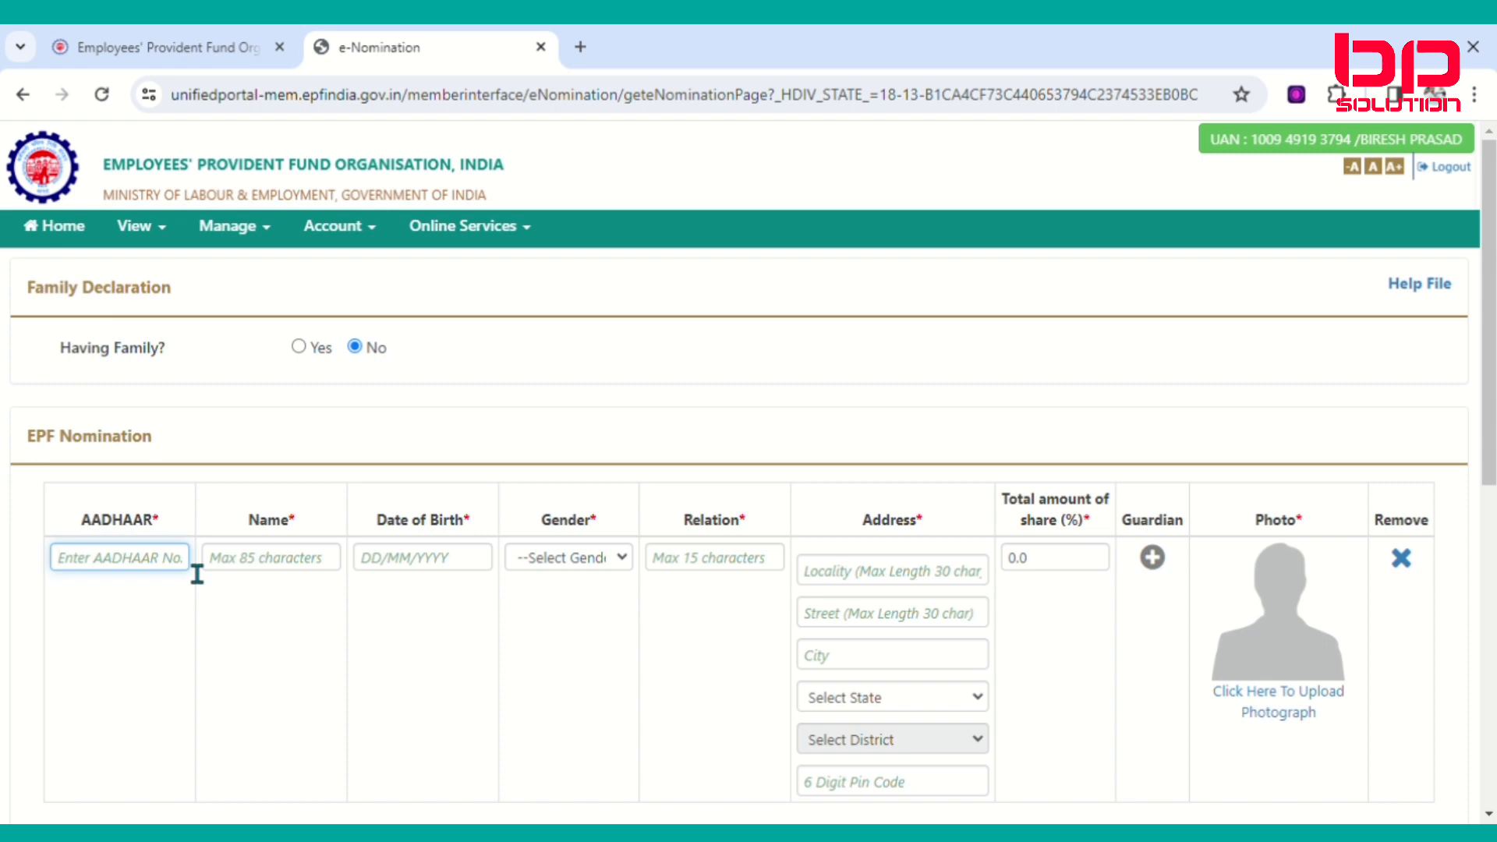
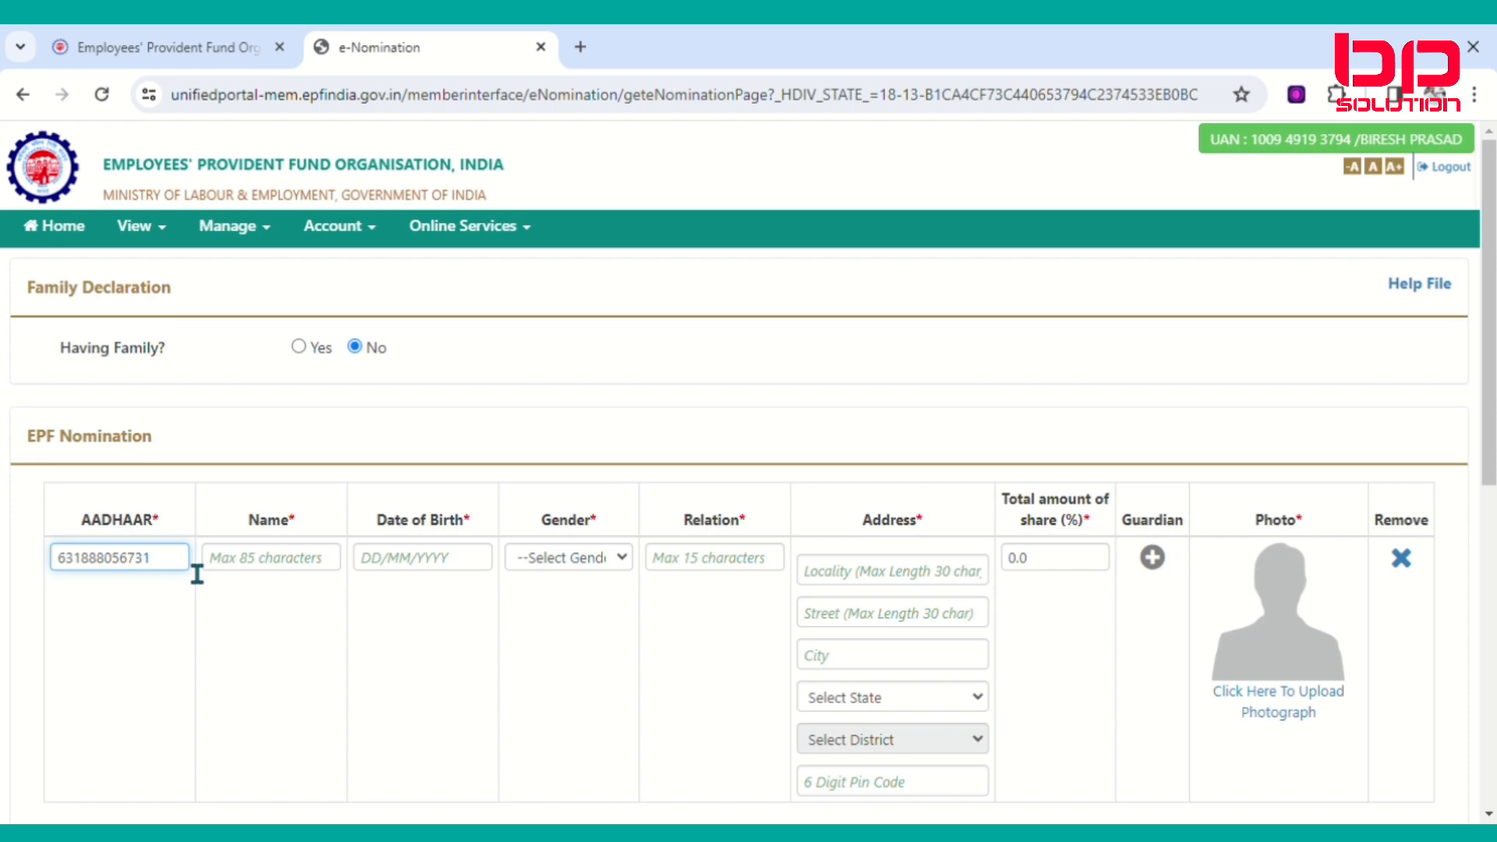
Enter the nominee's Aadhaar number, name and birth date, and set gender to Male.
{"action": "left_click", "coordinate": [297, 569]}
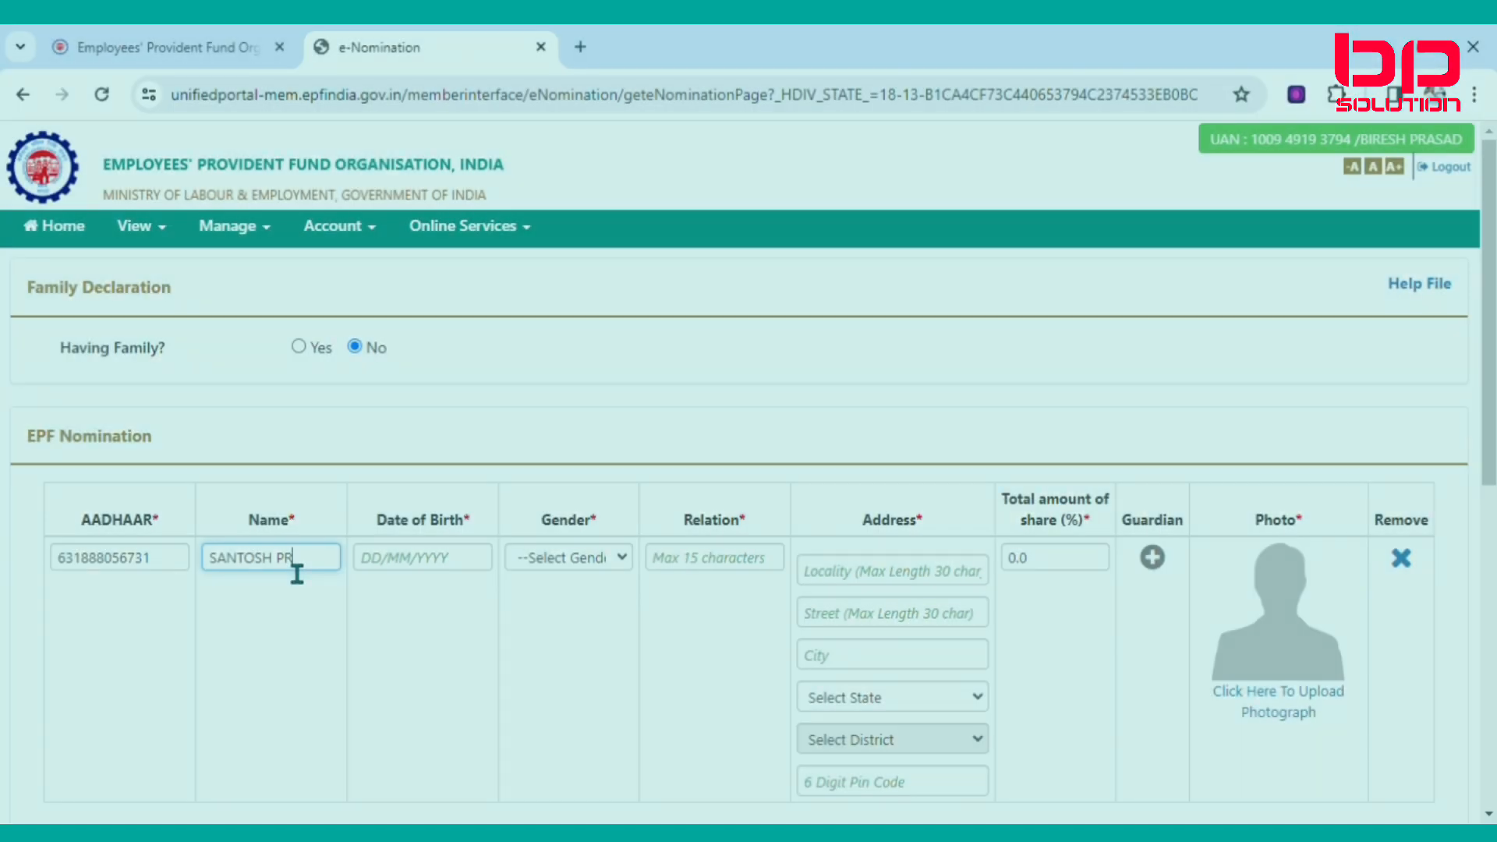
{"action": "type", "text": "ASAD"}
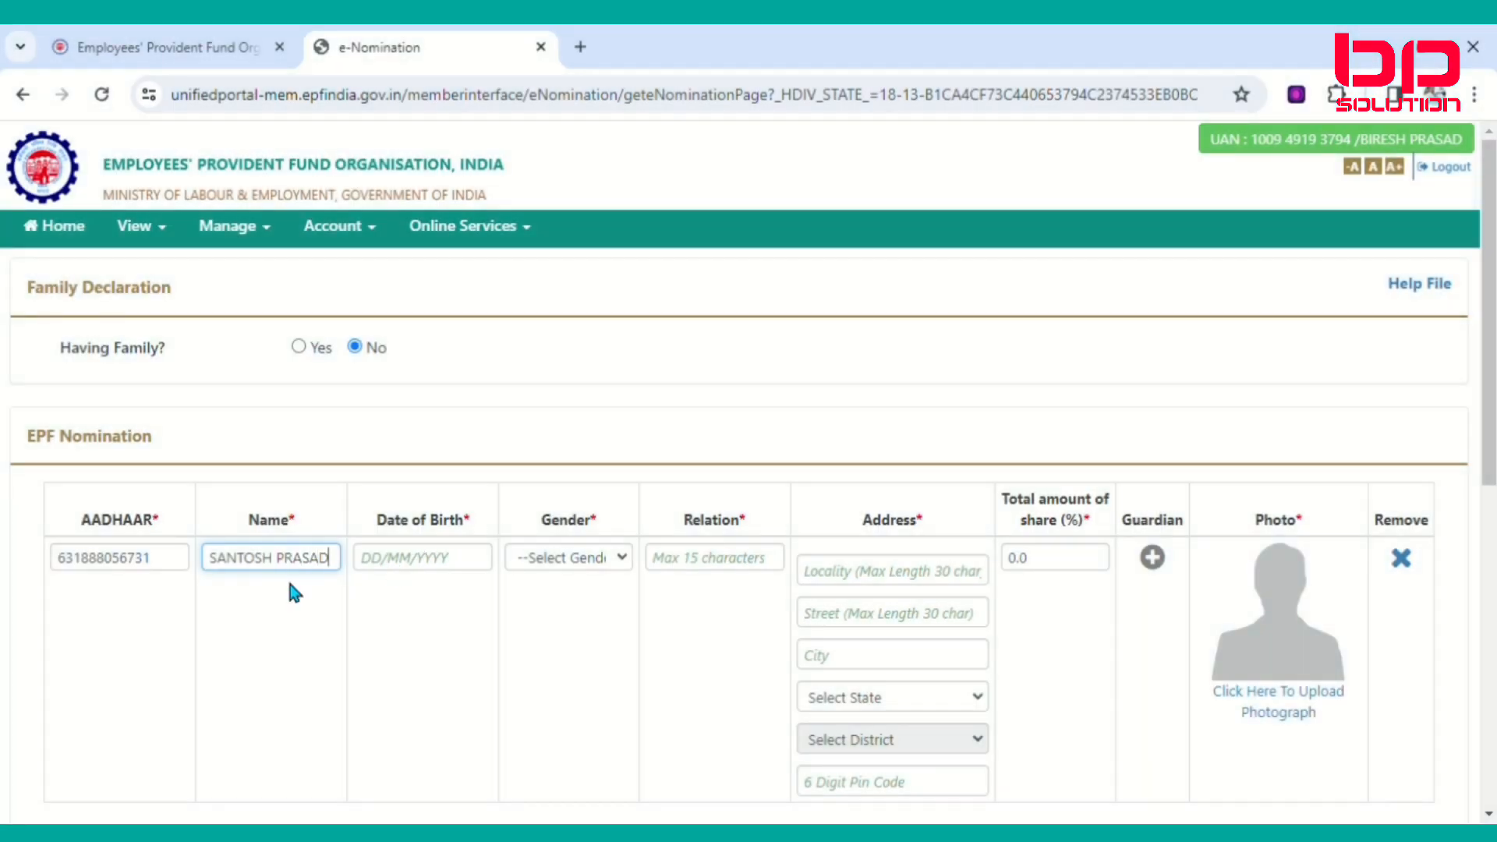
{"action": "left_click", "coordinate": [440, 573]}
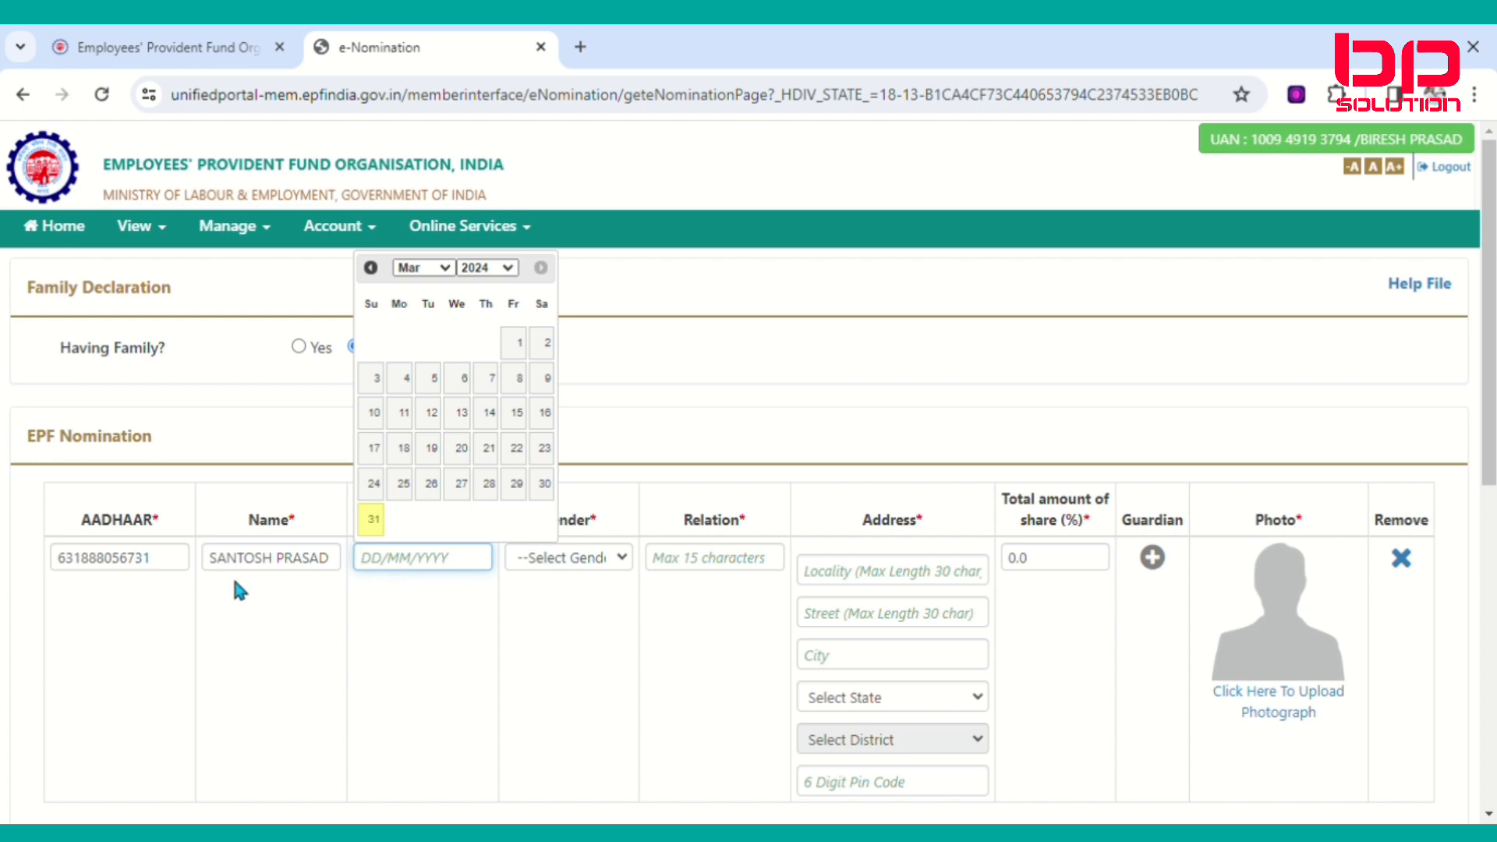
{"action": "left_click", "coordinate": [510, 269]}
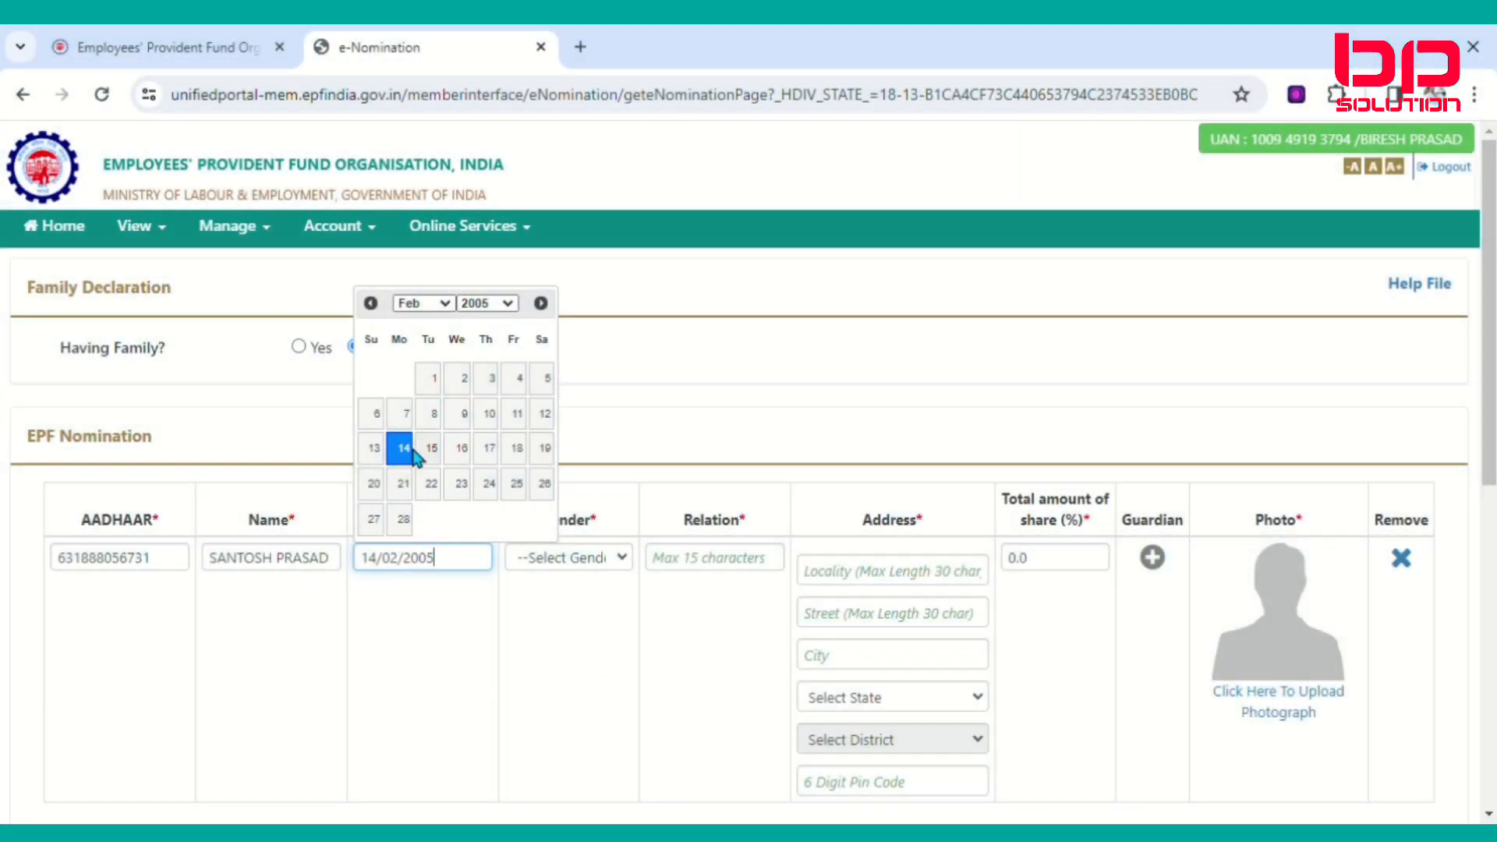
{"action": "left_click", "coordinate": [414, 452]}
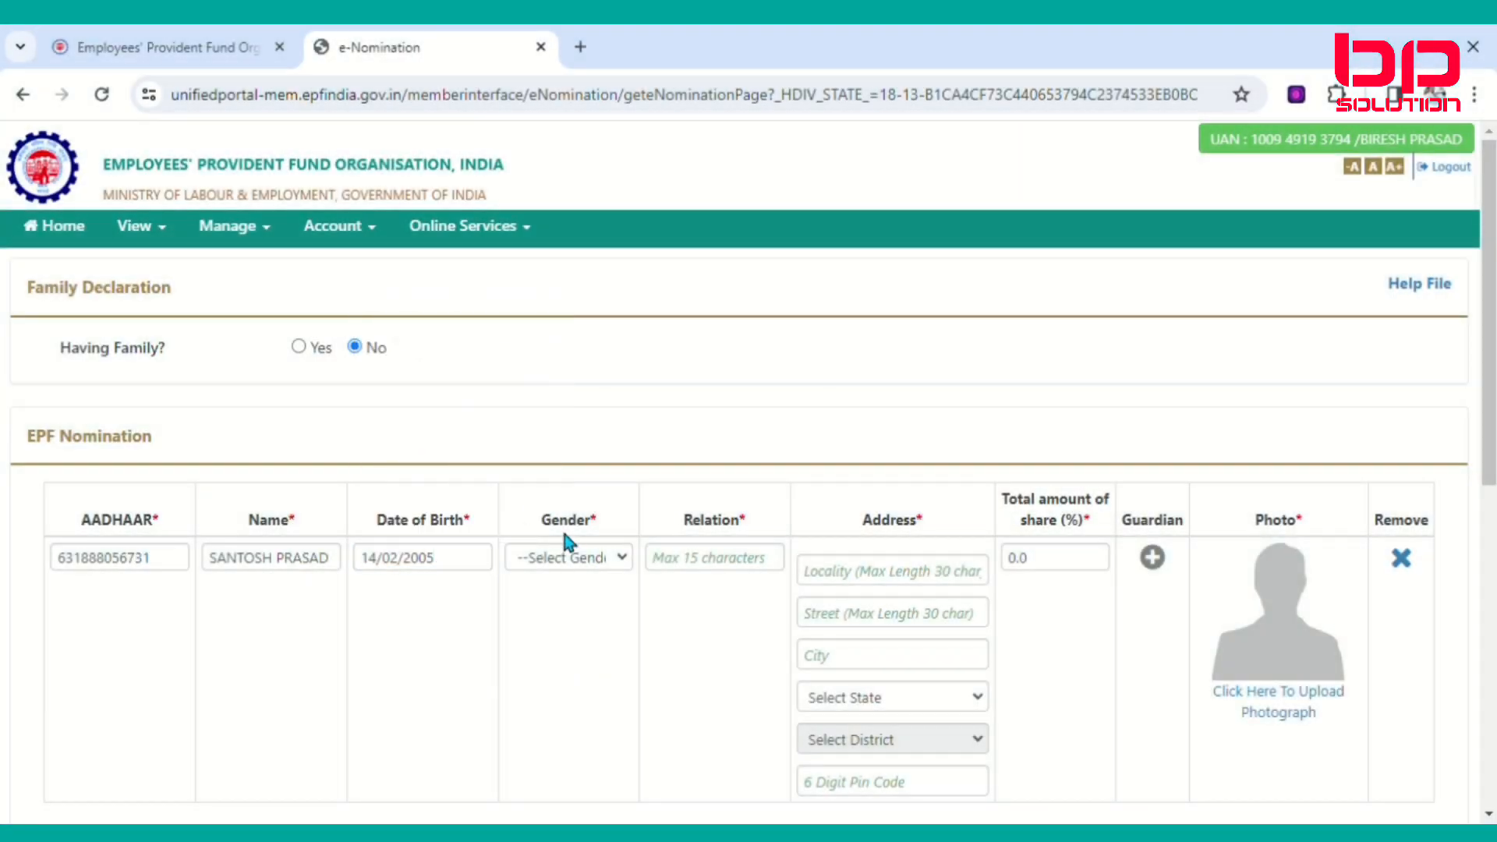
{"action": "left_click", "coordinate": [602, 568]}
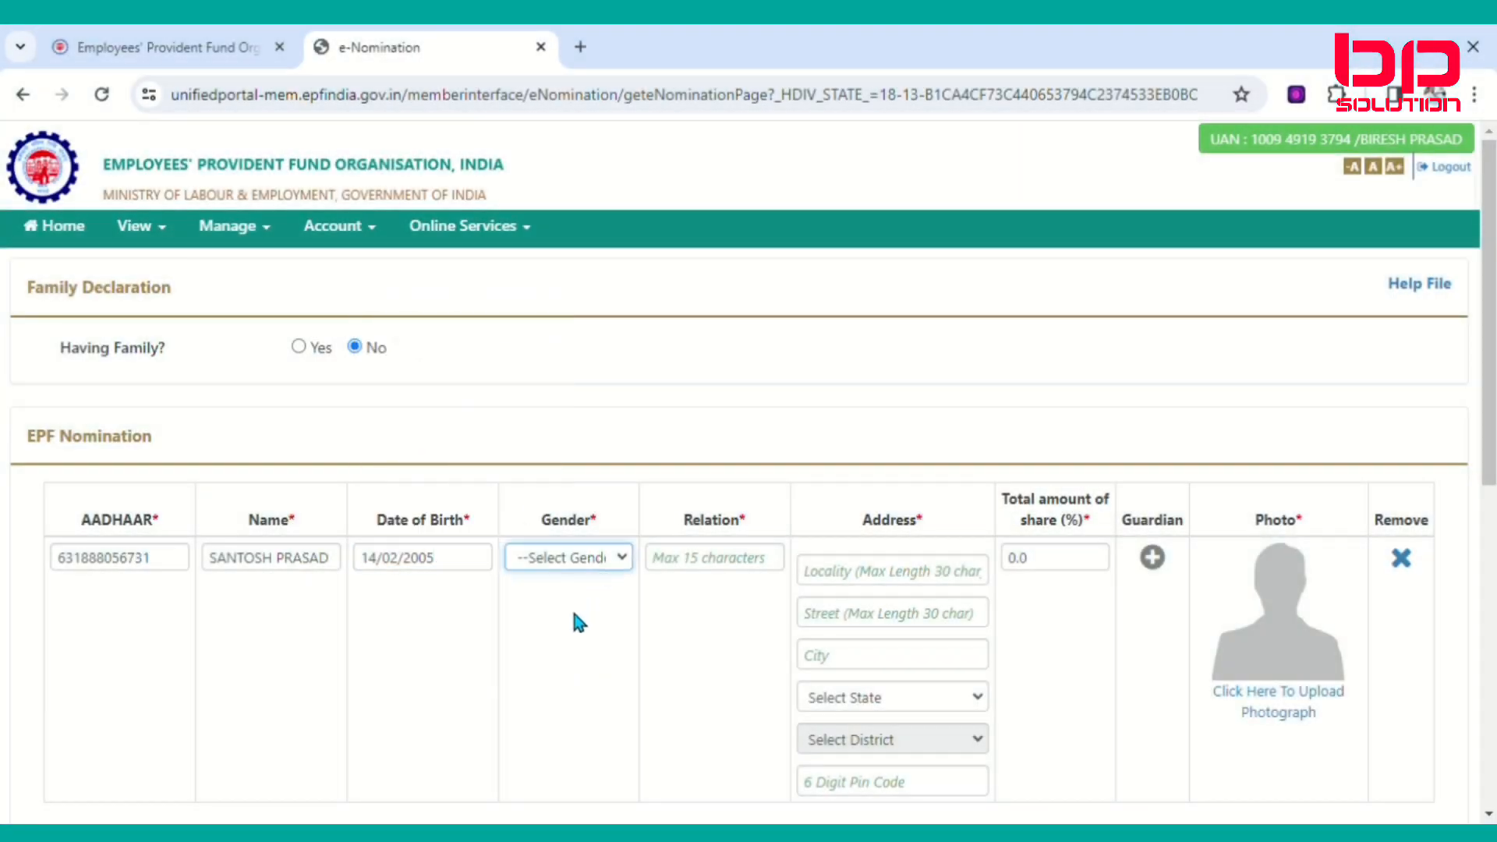
{"action": "left_click", "coordinate": [587, 589]}
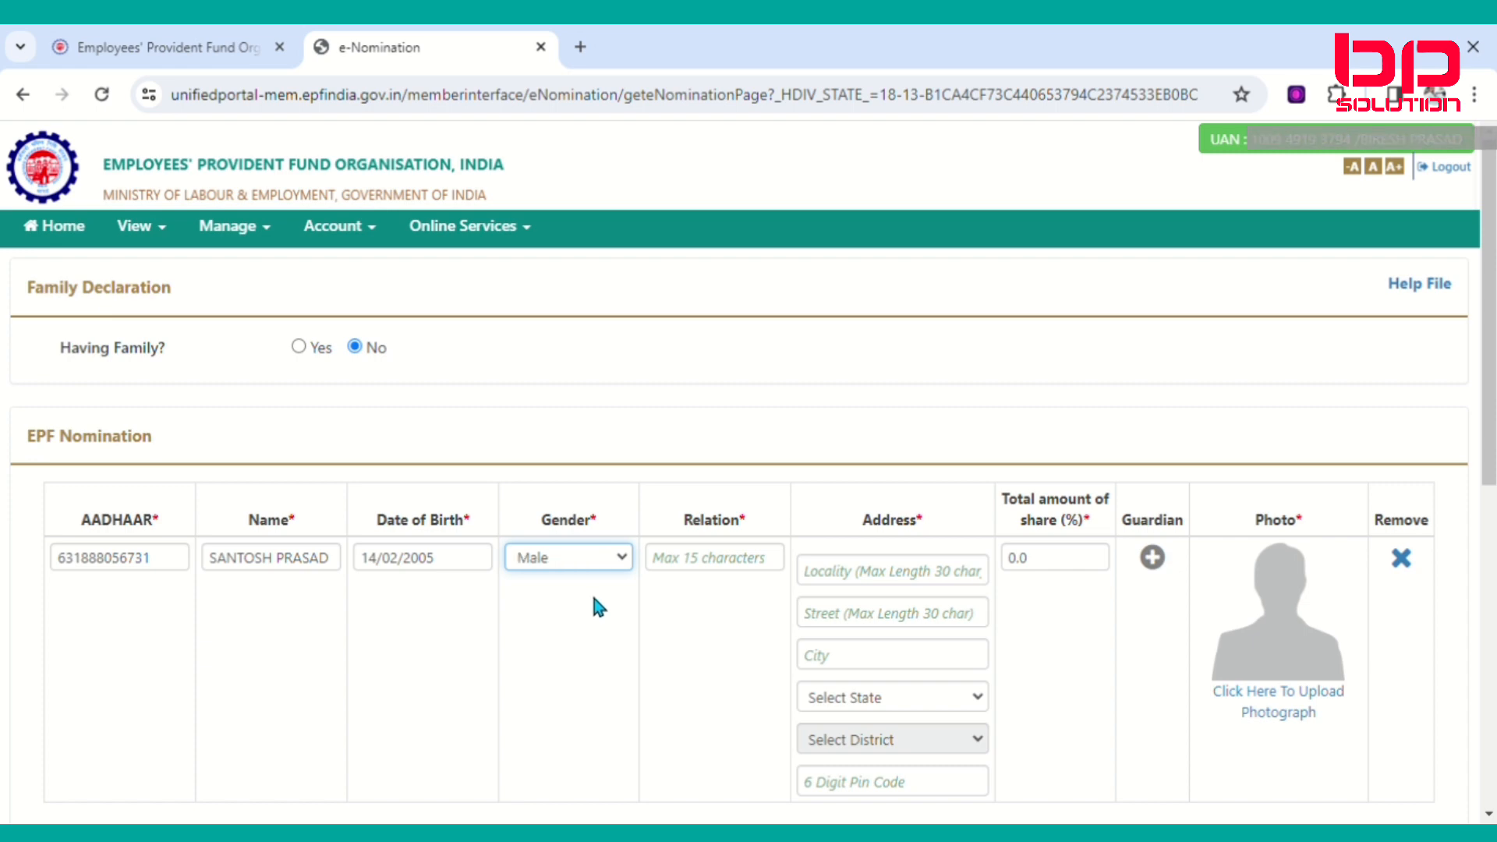
Set relation to BROTHER, complete the nominee's address and PIN code, and change the share to 100%.
{"action": "left_click", "coordinate": [753, 567]}
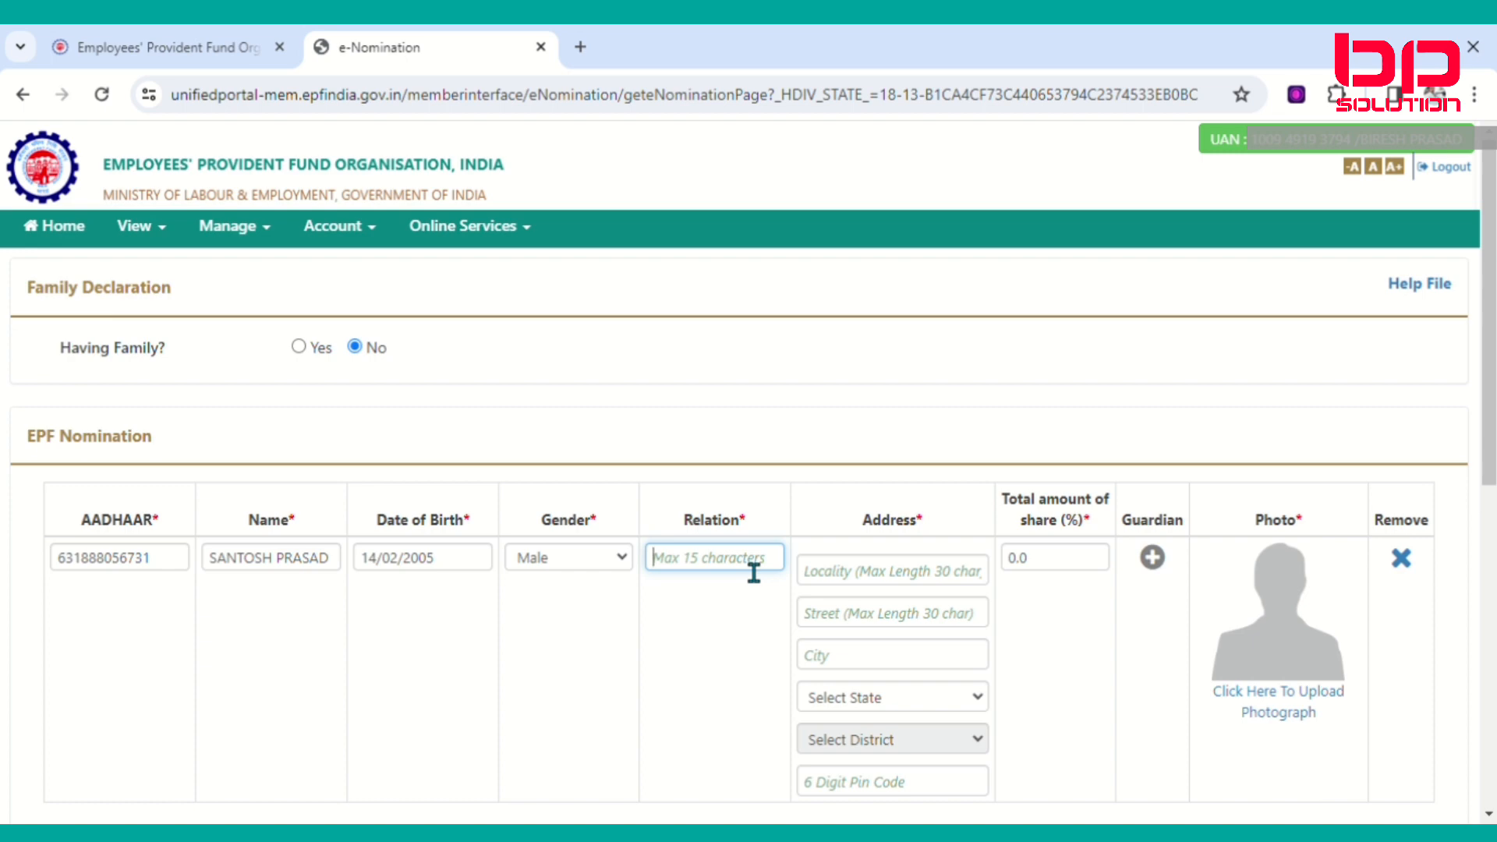
{"action": "type", "text": "BROTHER"}
{"action": "left_click", "coordinate": [892, 586]}
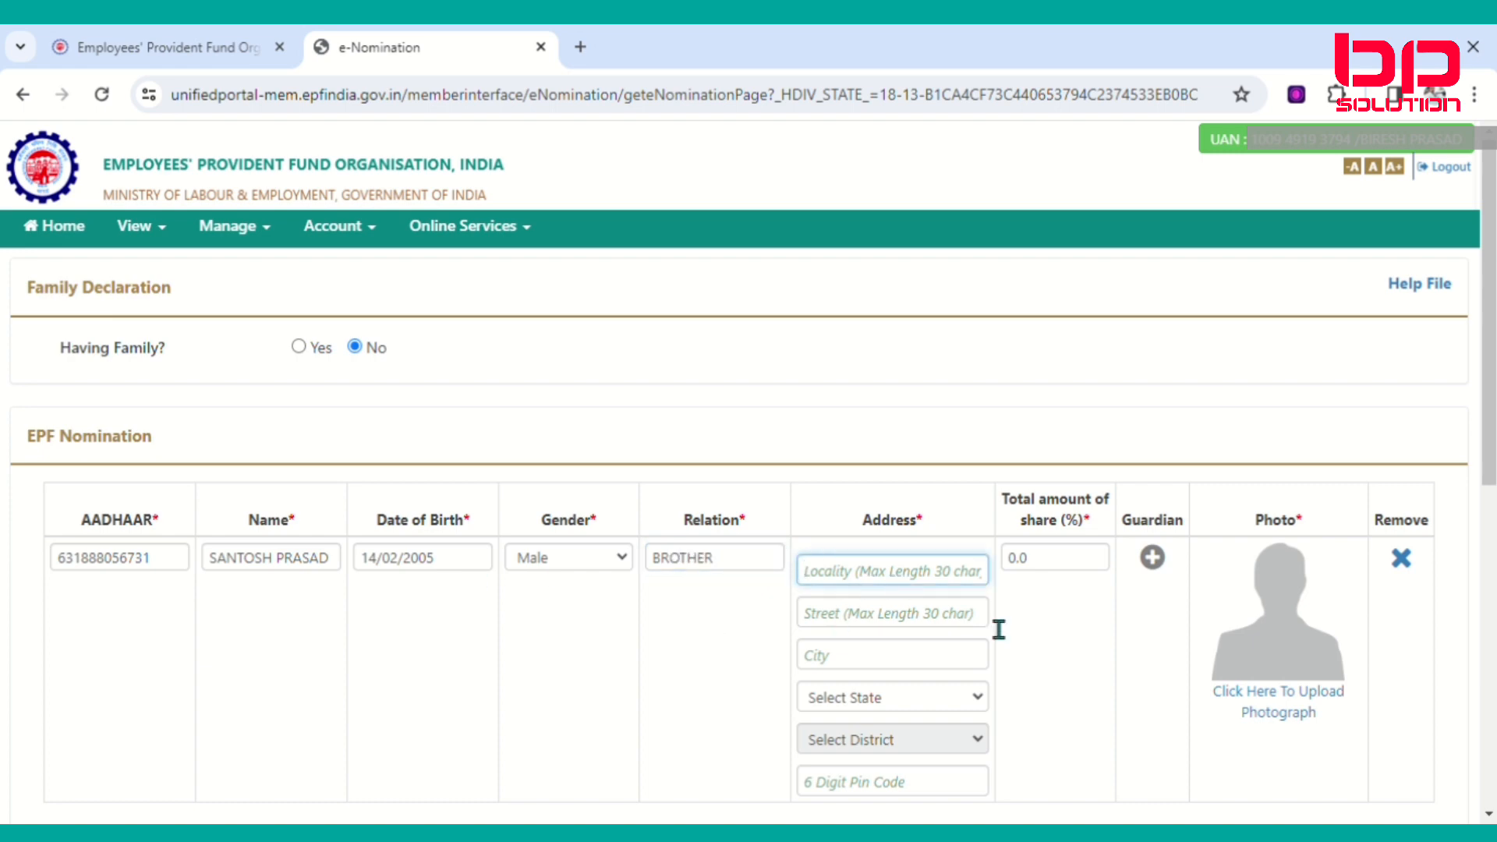
{"action": "scroll", "coordinate": [995, 628], "scroll_direction": "down", "scroll_amount": 1}
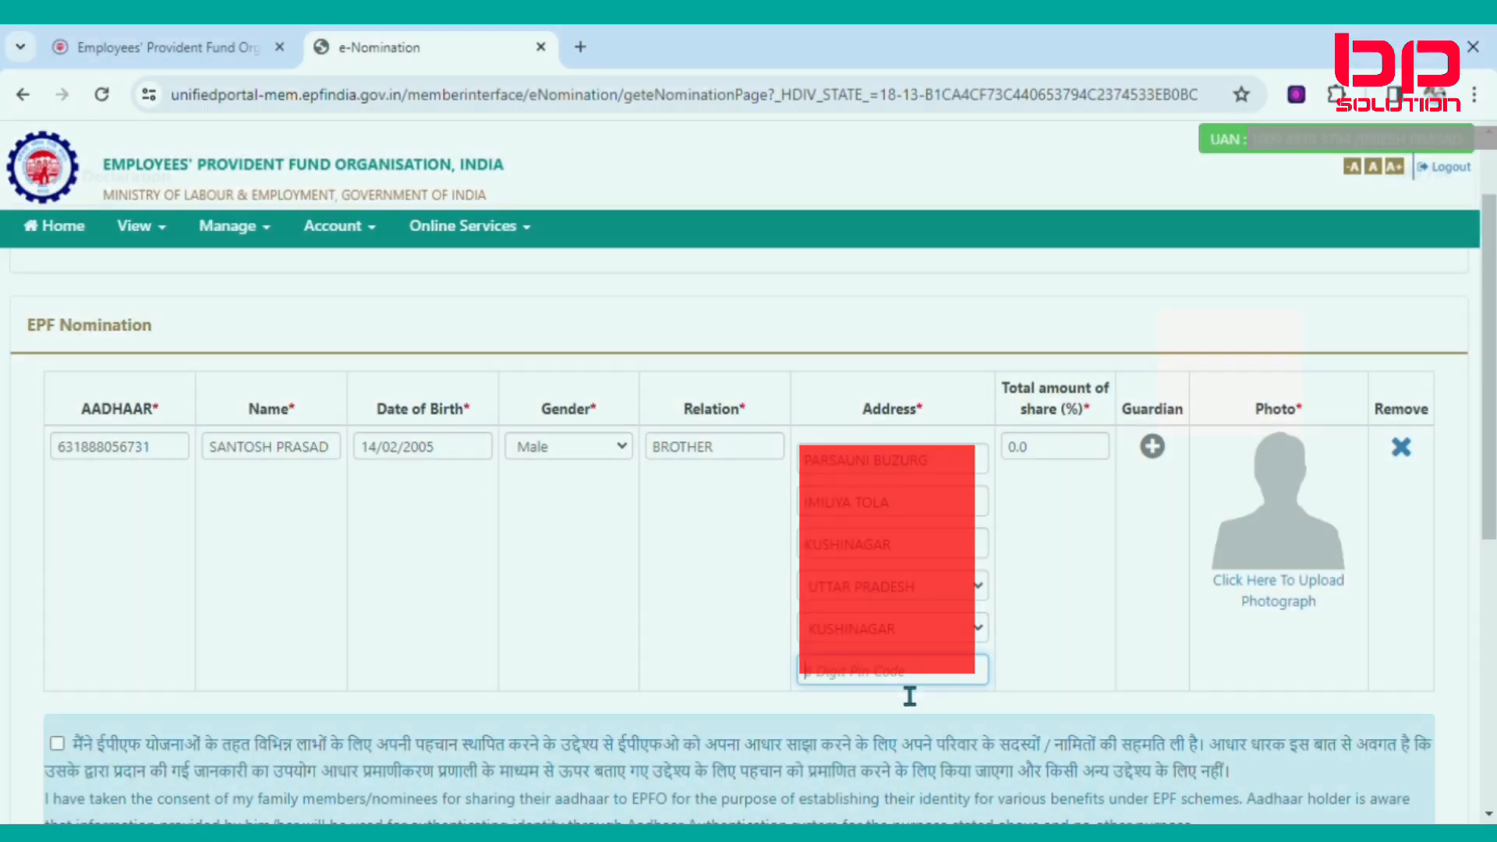
{"action": "type", "text": "274407"}
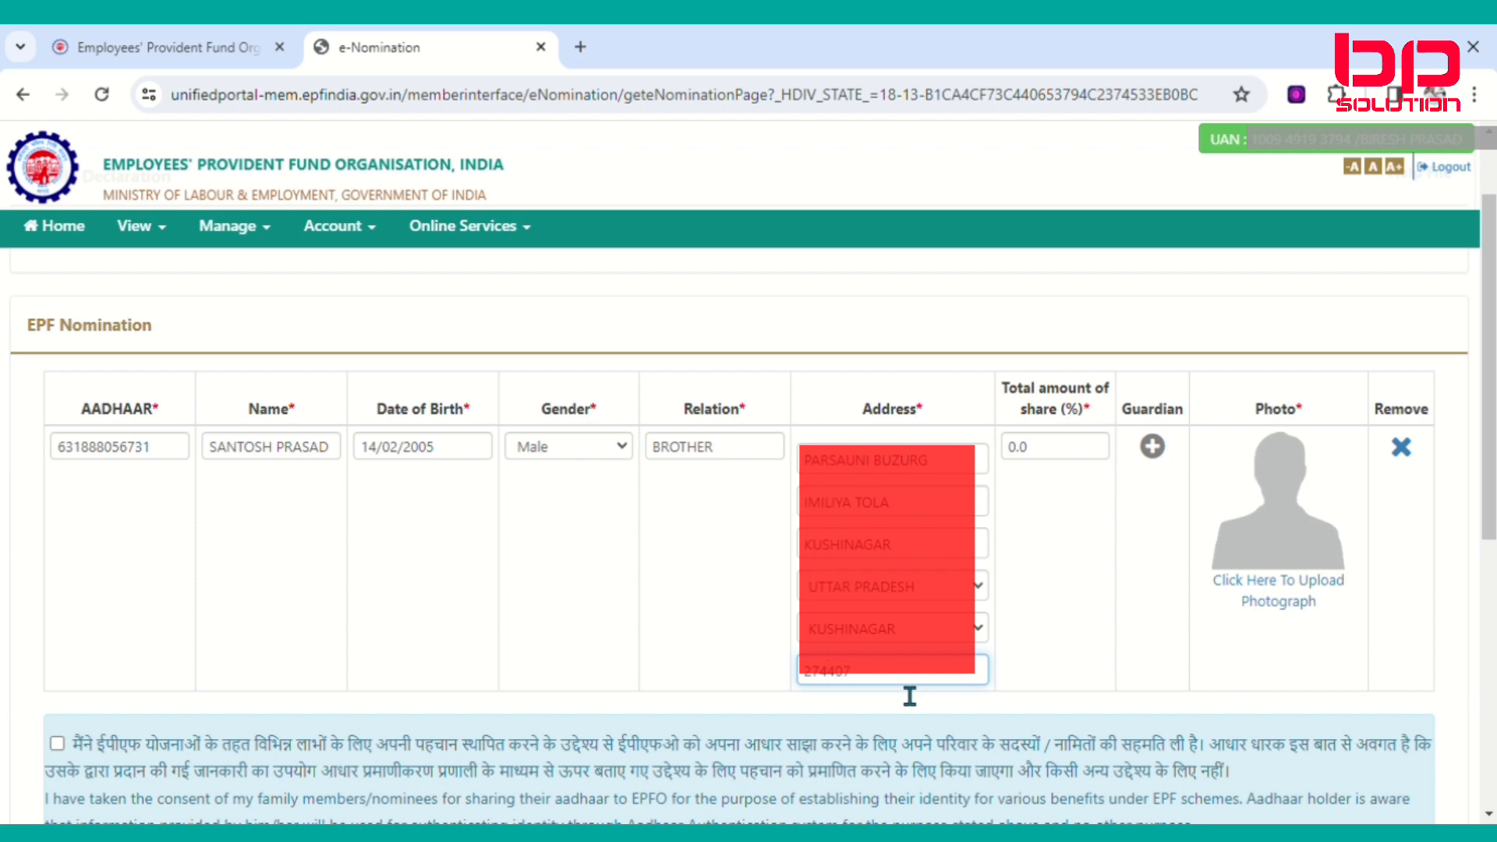
{"action": "left_click", "coordinate": [1031, 534]}
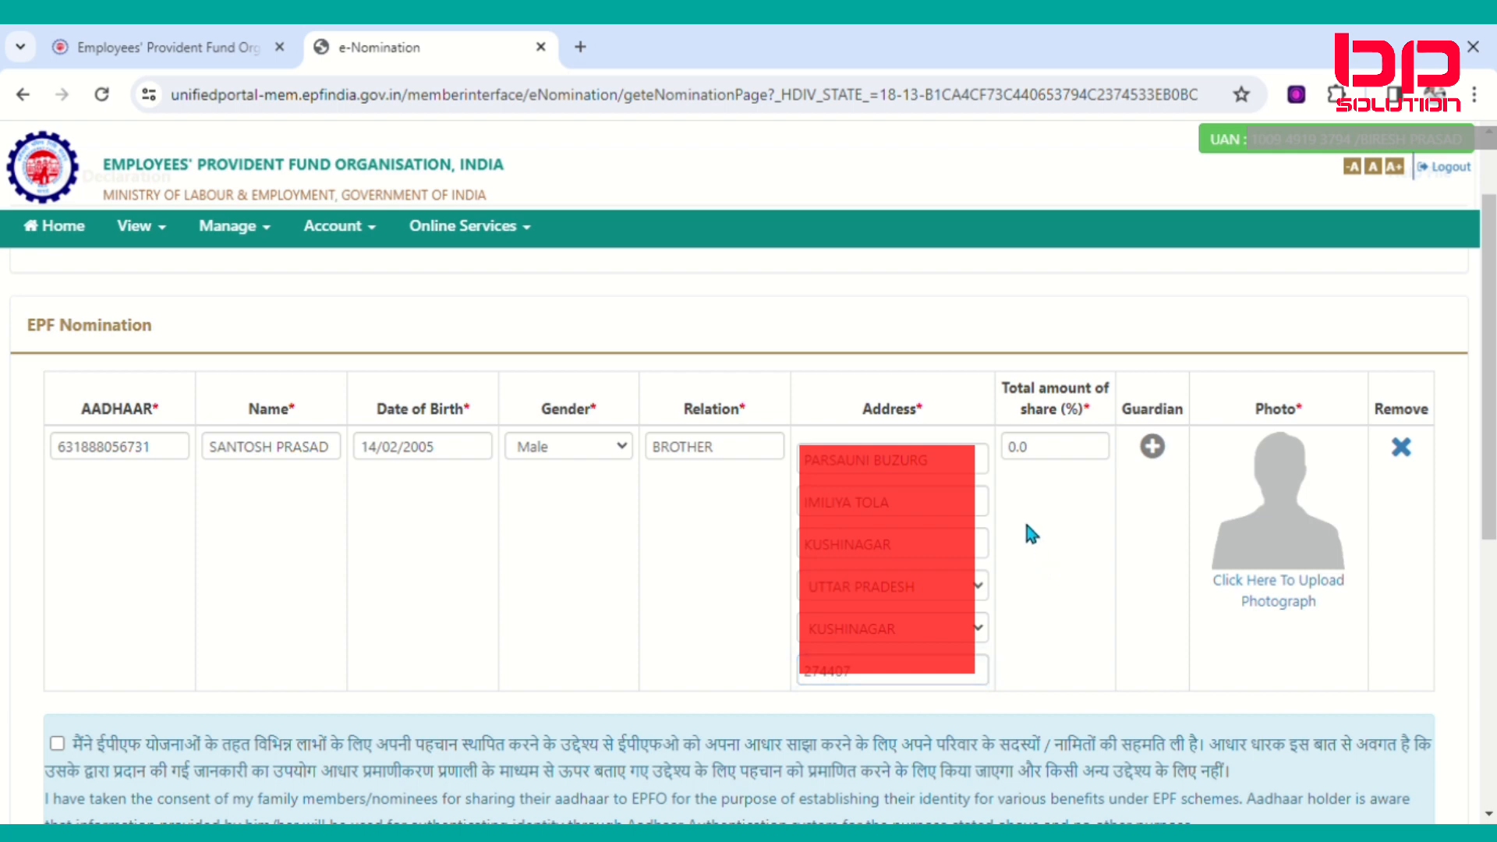
{"action": "left_click", "coordinate": [1046, 453]}
{"action": "key", "text": "BackSpace"}
{"action": "key", "text": "BackSpace"}
{"action": "key", "text": "BackSpace"}
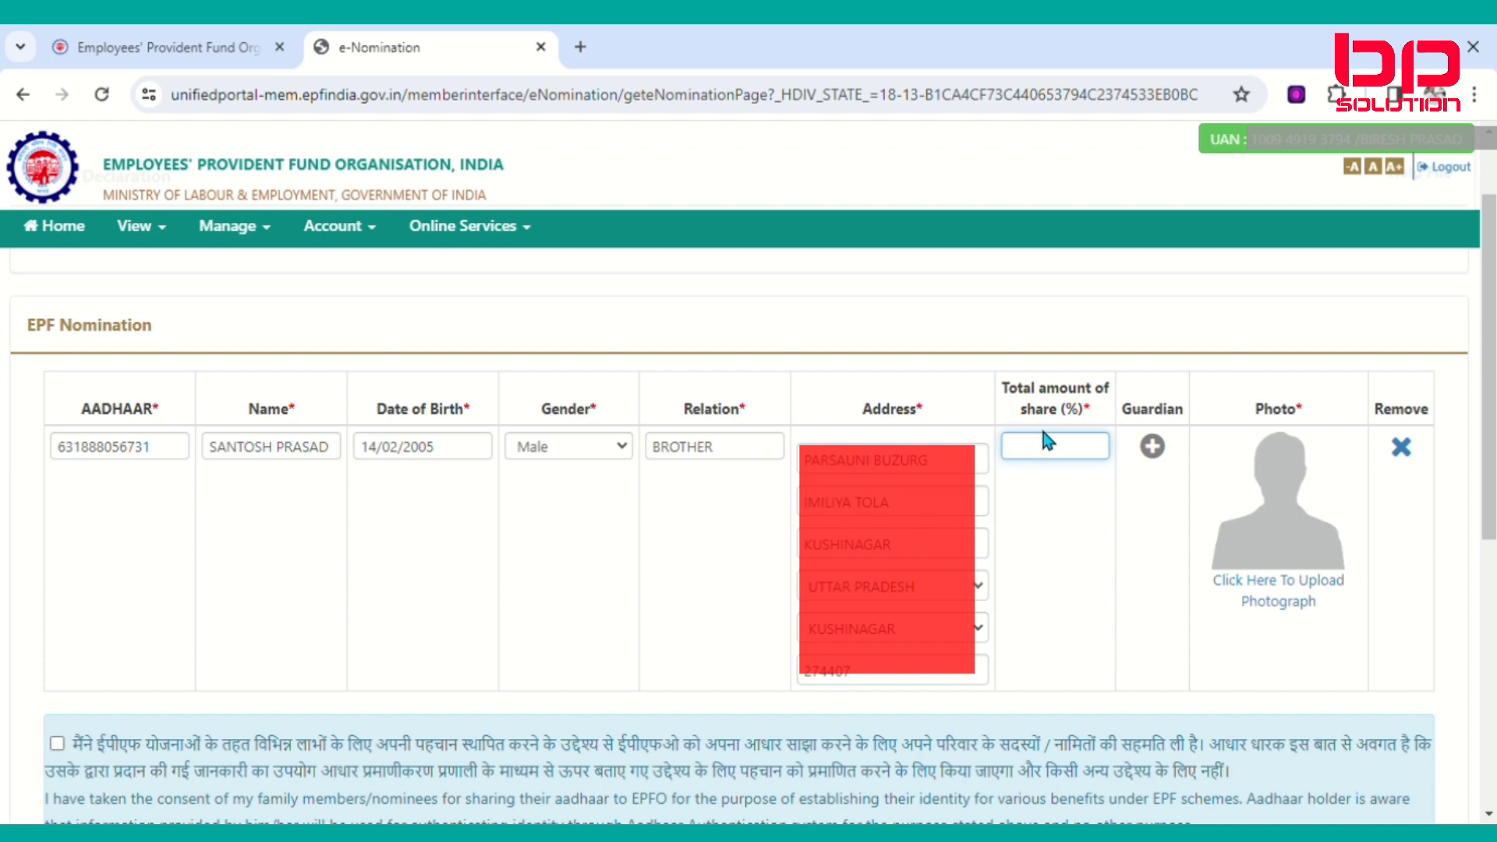
{"action": "type", "text": "100"}
{"action": "scroll", "coordinate": [1294, 600], "scroll_direction": "down", "scroll_amount": 2}
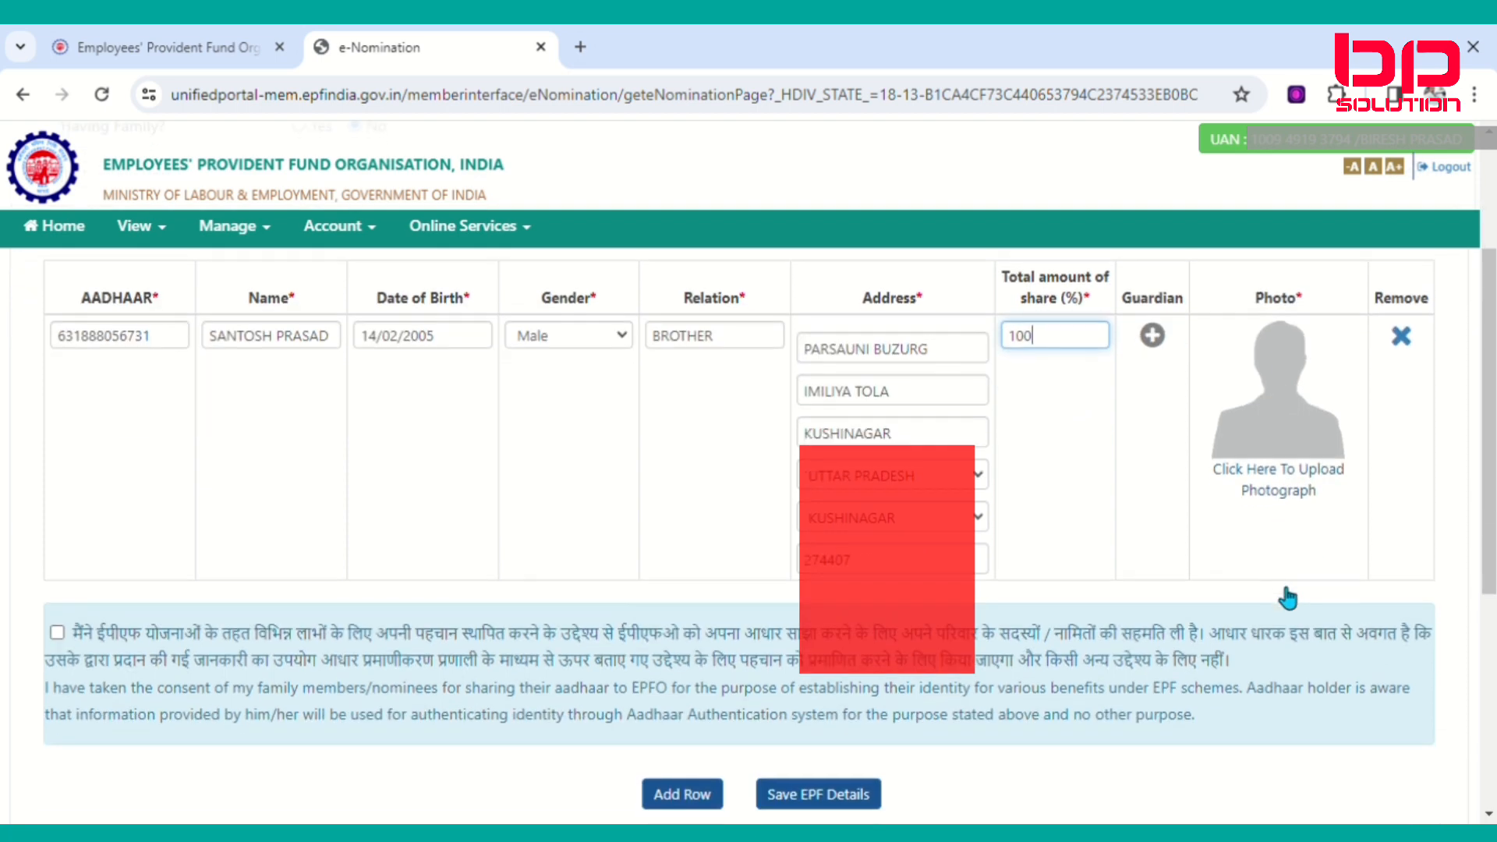
Upload the nominee's jpg photograph to the EPF row after previewing it, confirming both alerts.
{"action": "left_click", "coordinate": [1298, 489]}
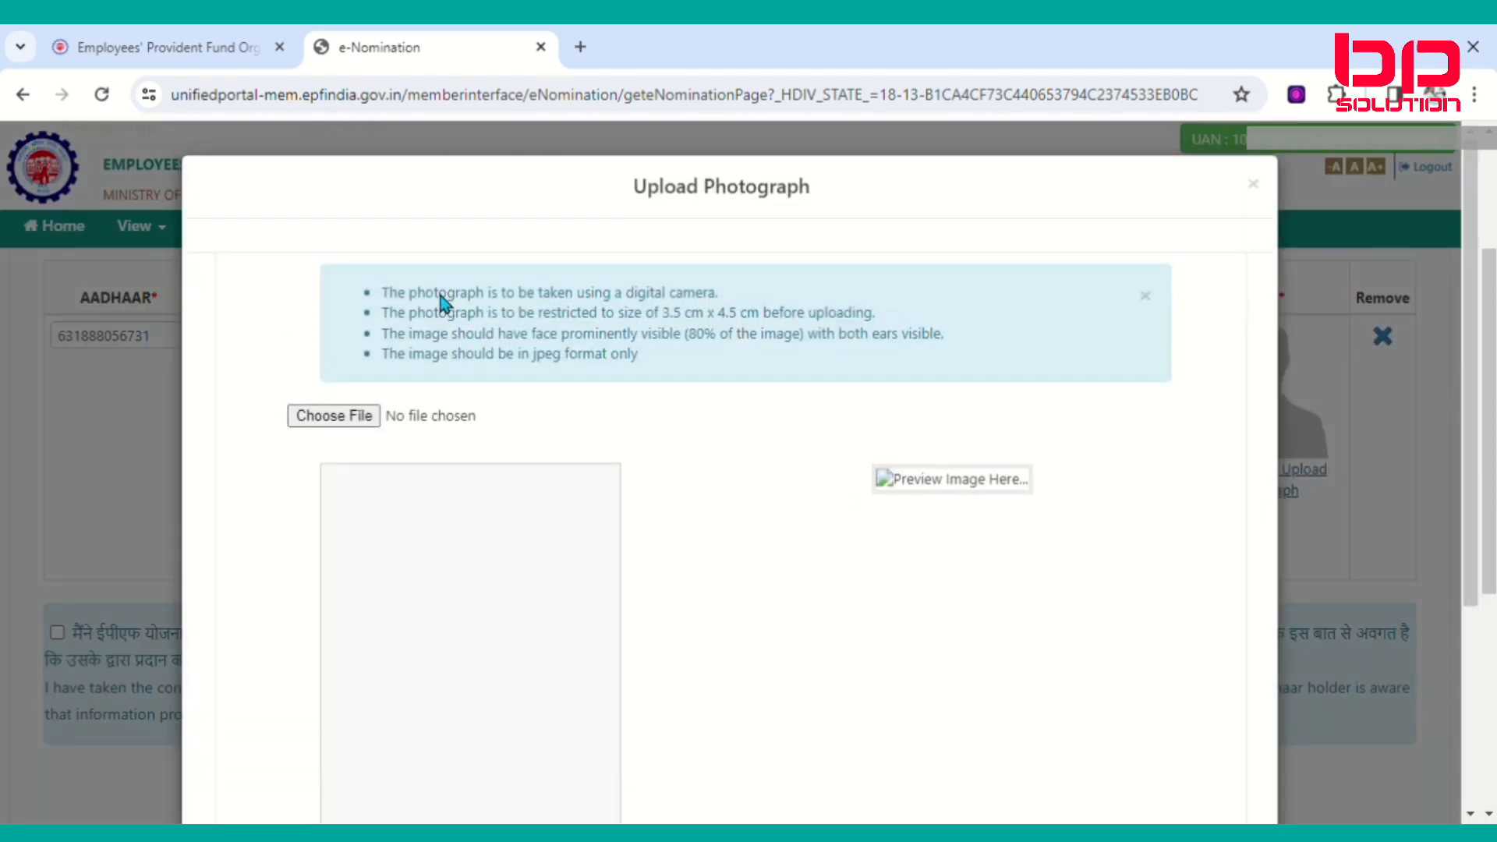
{"action": "scroll", "coordinate": [530, 345], "scroll_direction": "down", "scroll_amount": 1}
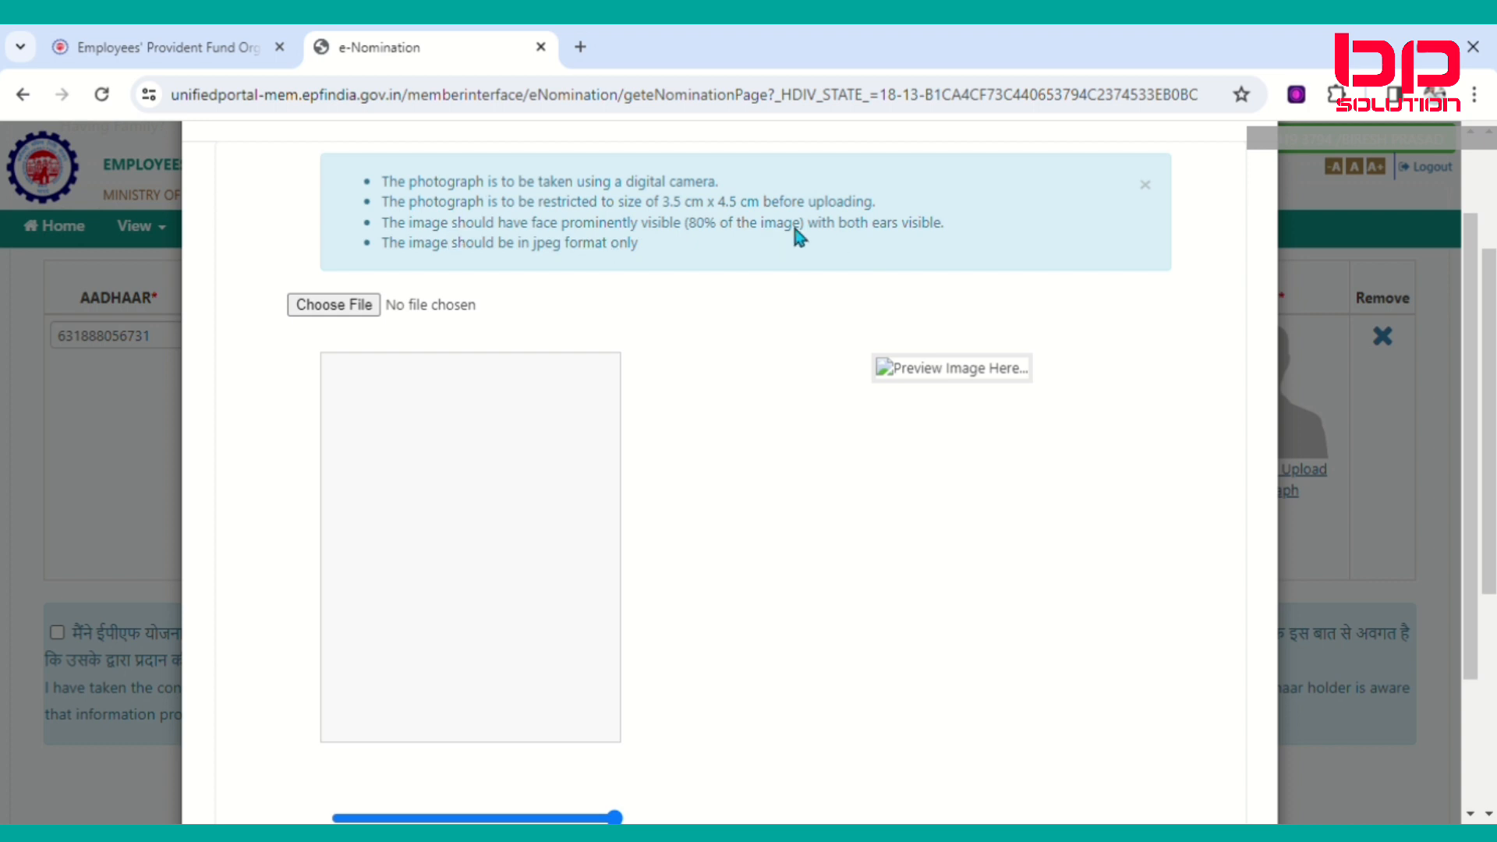
{"action": "left_click", "coordinate": [347, 307]}
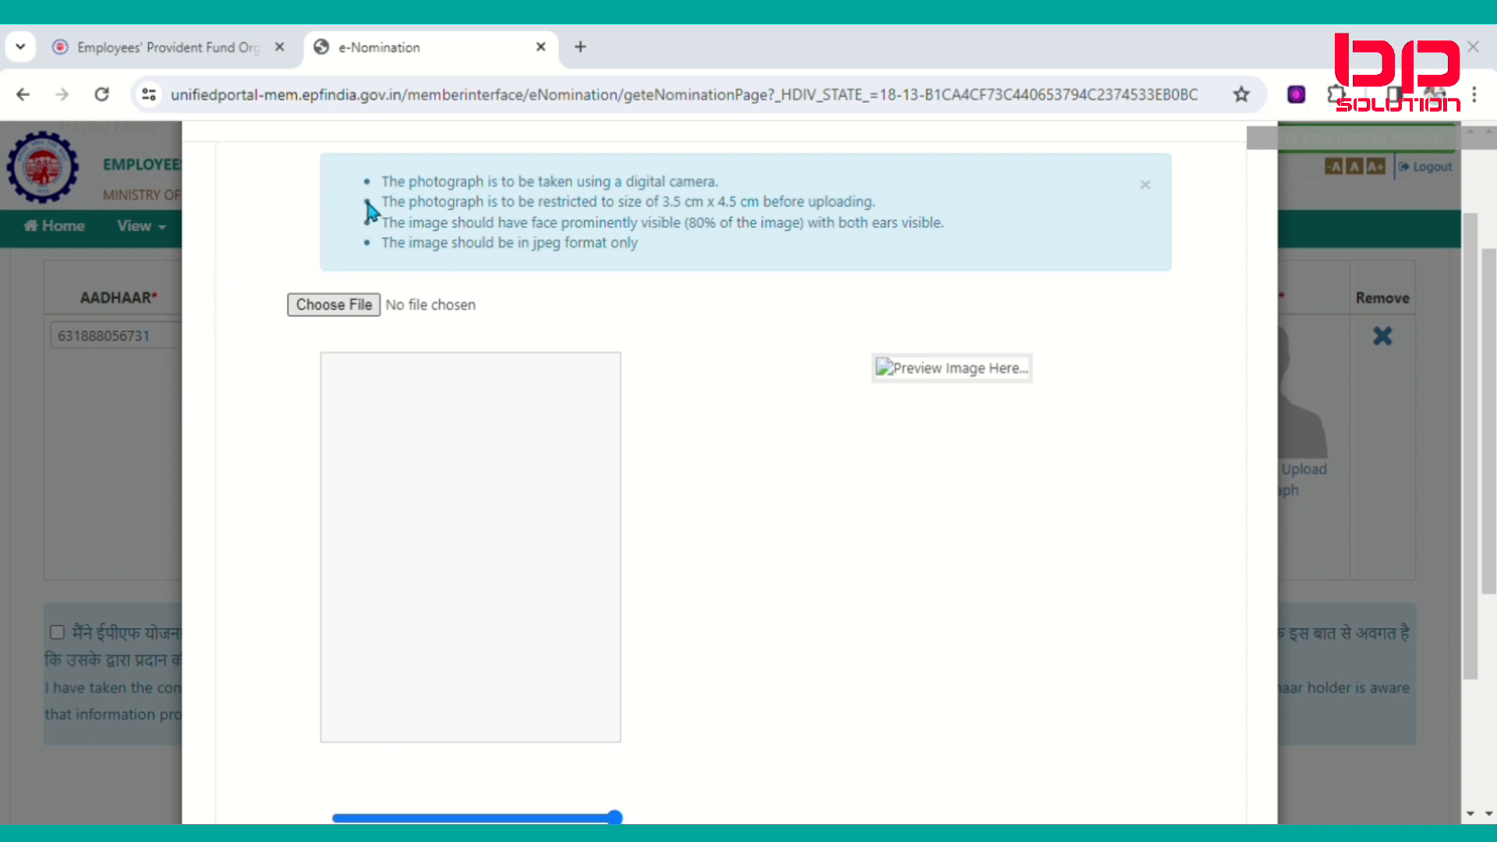
{"action": "left_click", "coordinate": [971, 630]}
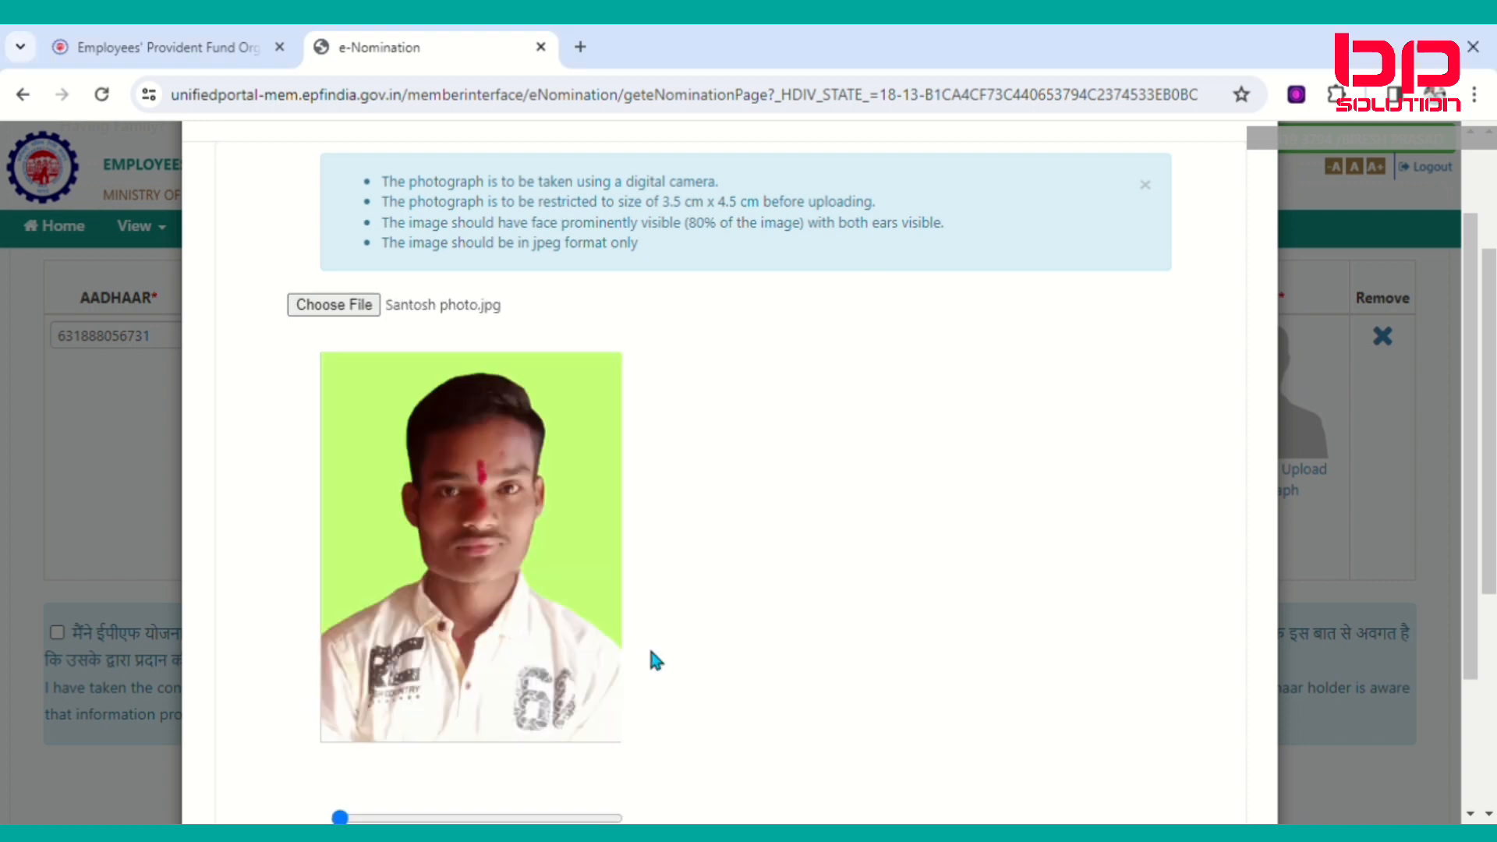
{"action": "scroll", "coordinate": [637, 647], "scroll_direction": "down", "scroll_amount": 3}
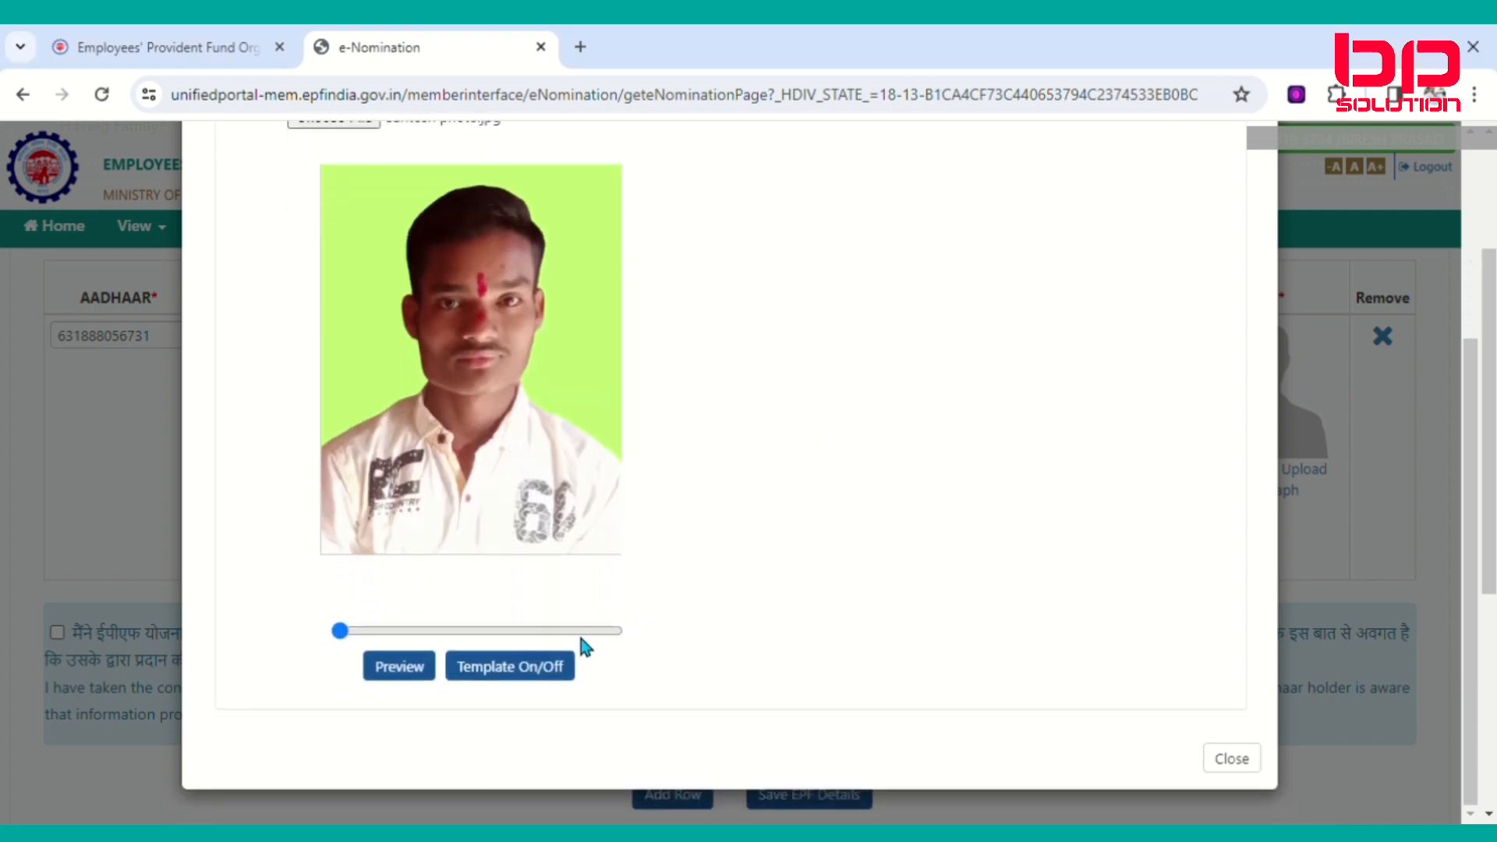
{"action": "left_click", "coordinate": [403, 665]}
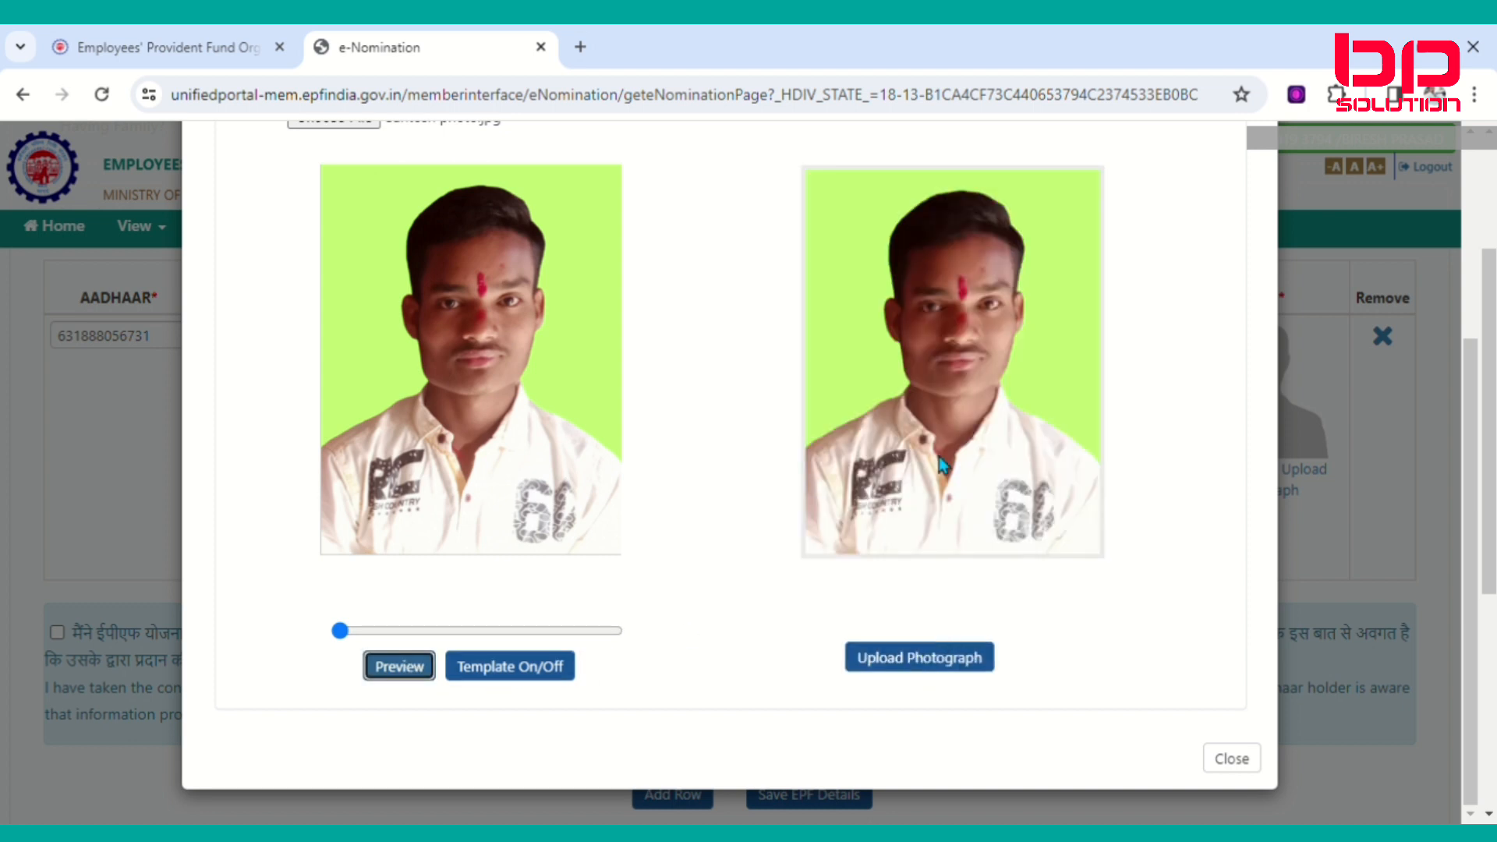
{"action": "left_click", "coordinate": [896, 669]}
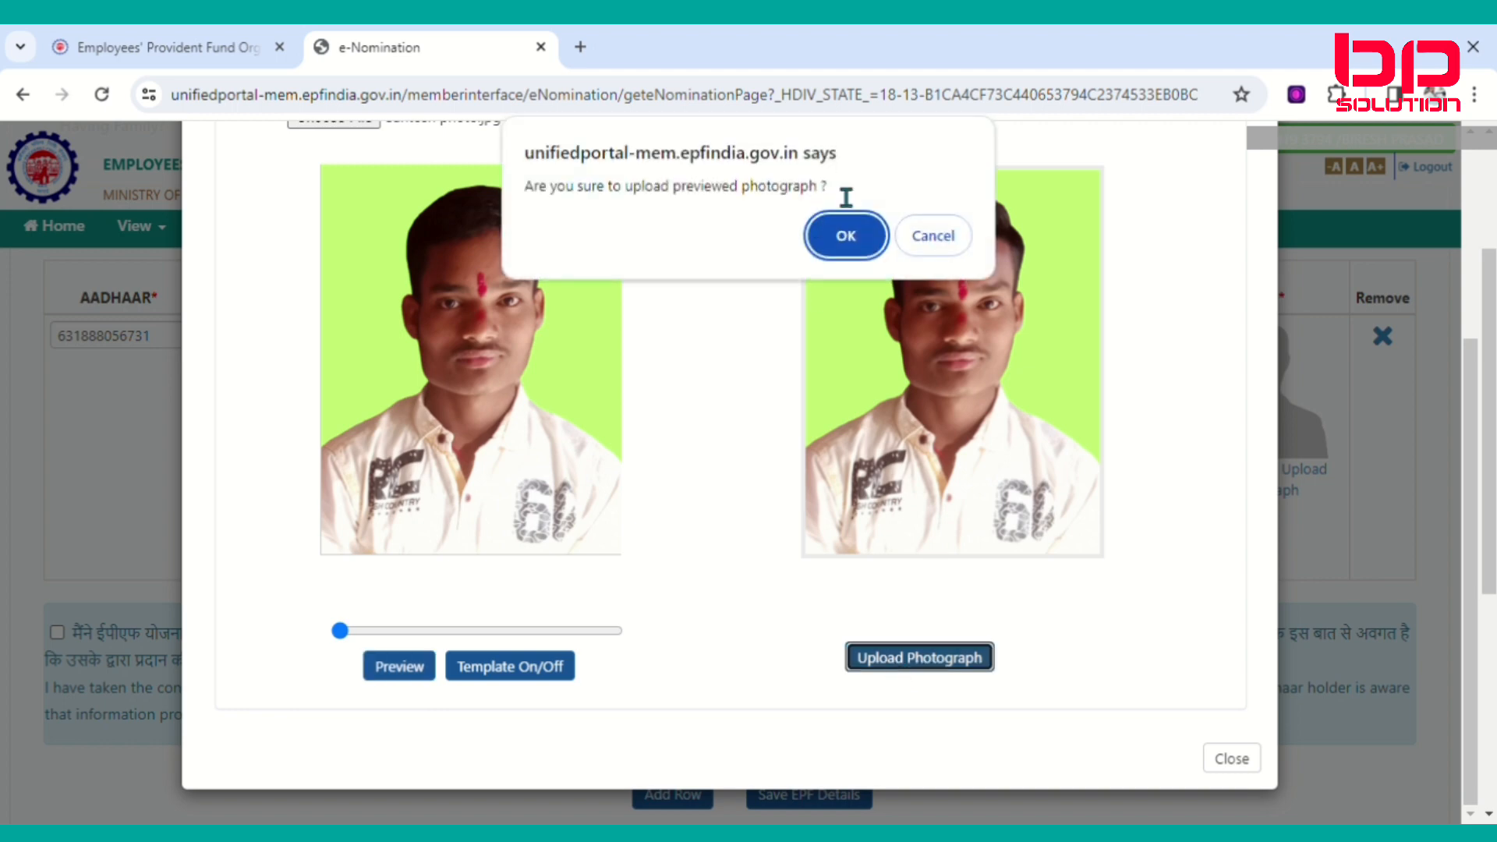
{"action": "left_click", "coordinate": [850, 236]}
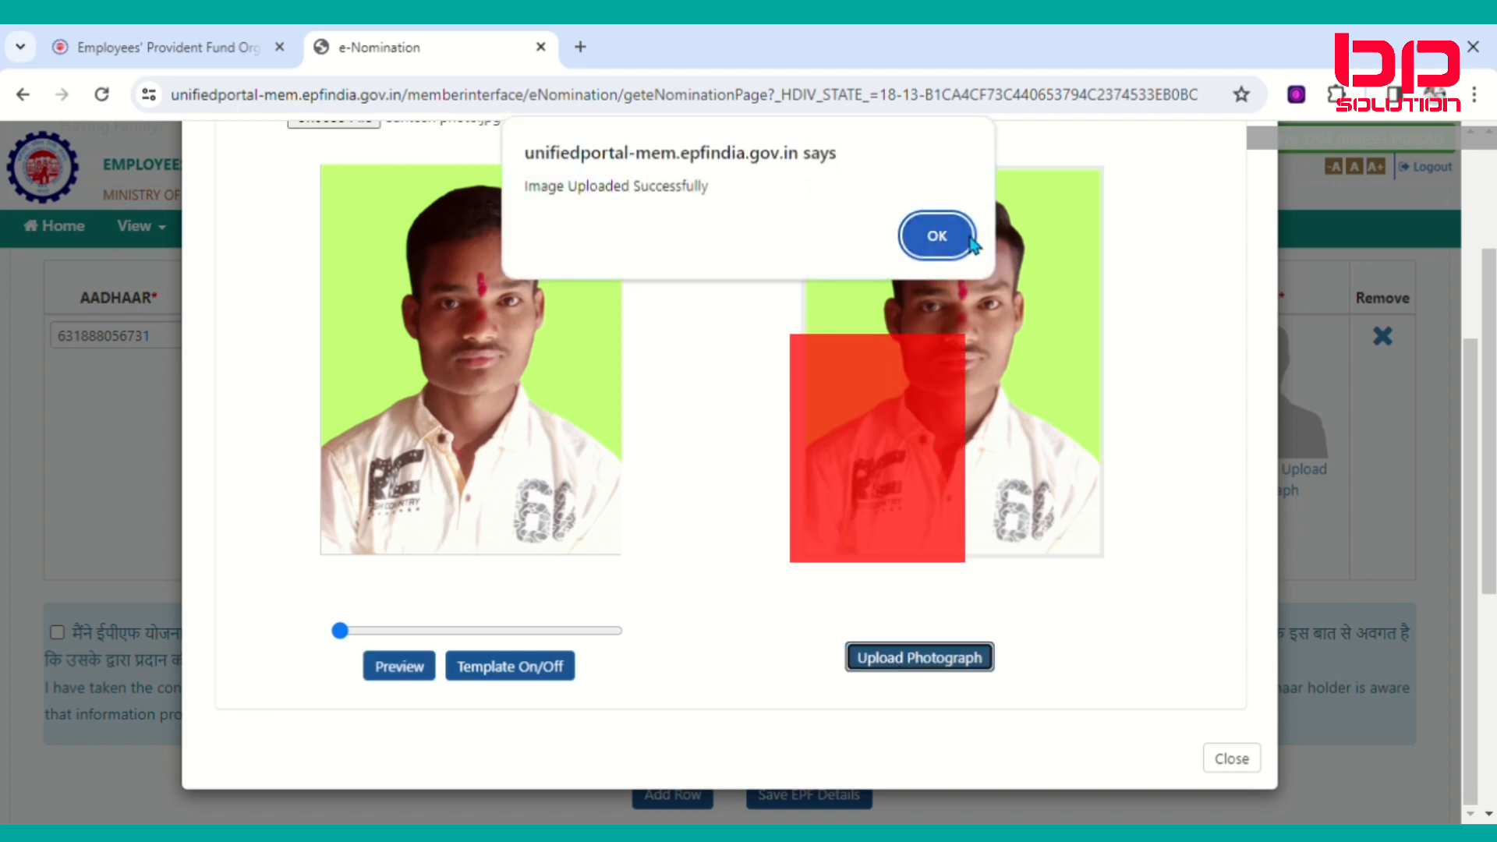
{"action": "left_click", "coordinate": [938, 236]}
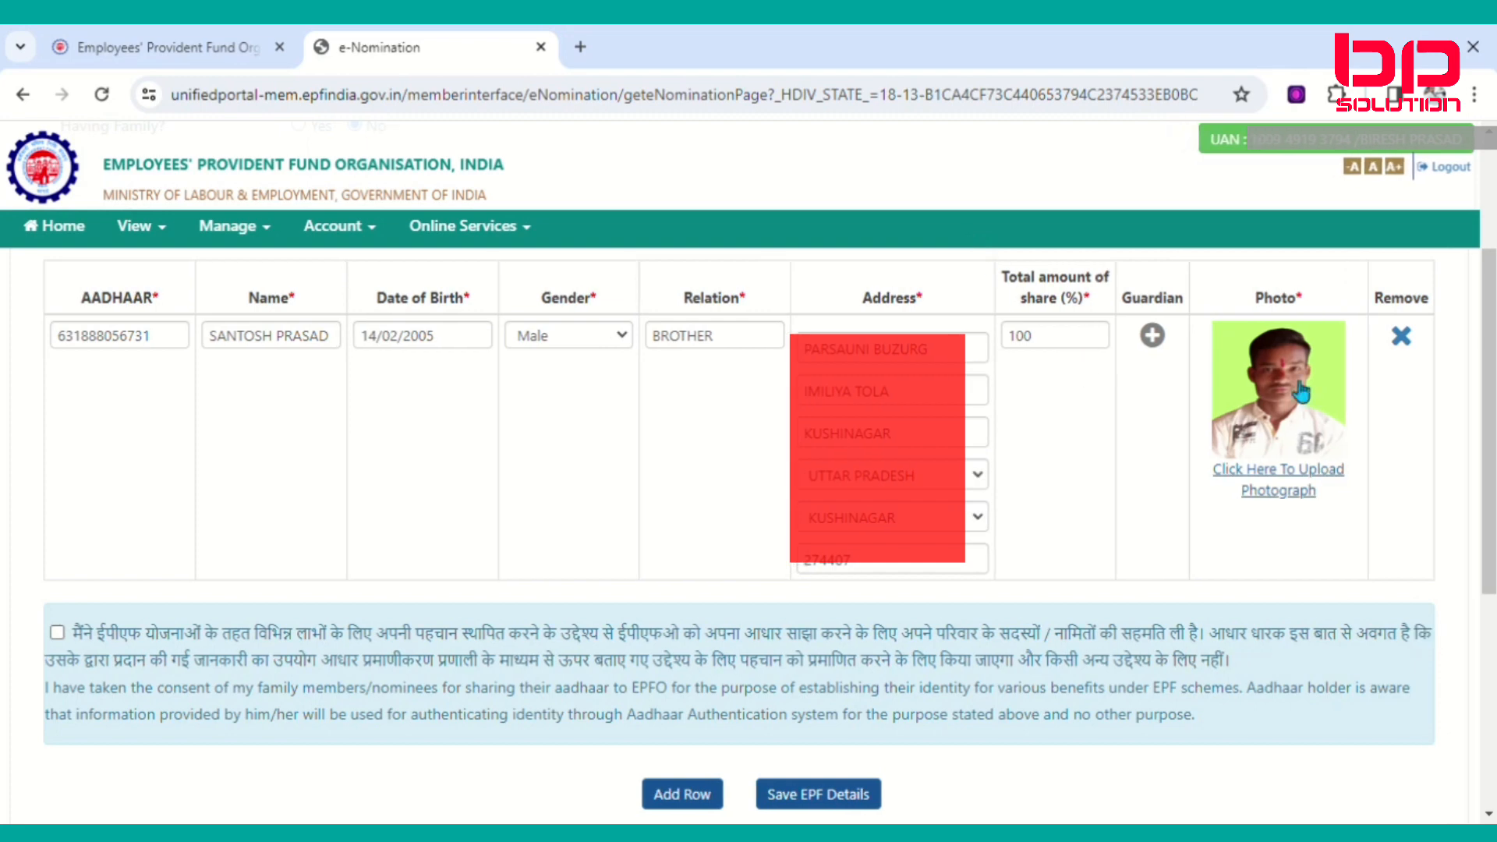
Tick the Aadhaar consent declaration and save the EPF nomination details.
{"action": "scroll", "coordinate": [845, 591], "scroll_direction": "down", "scroll_amount": 3}
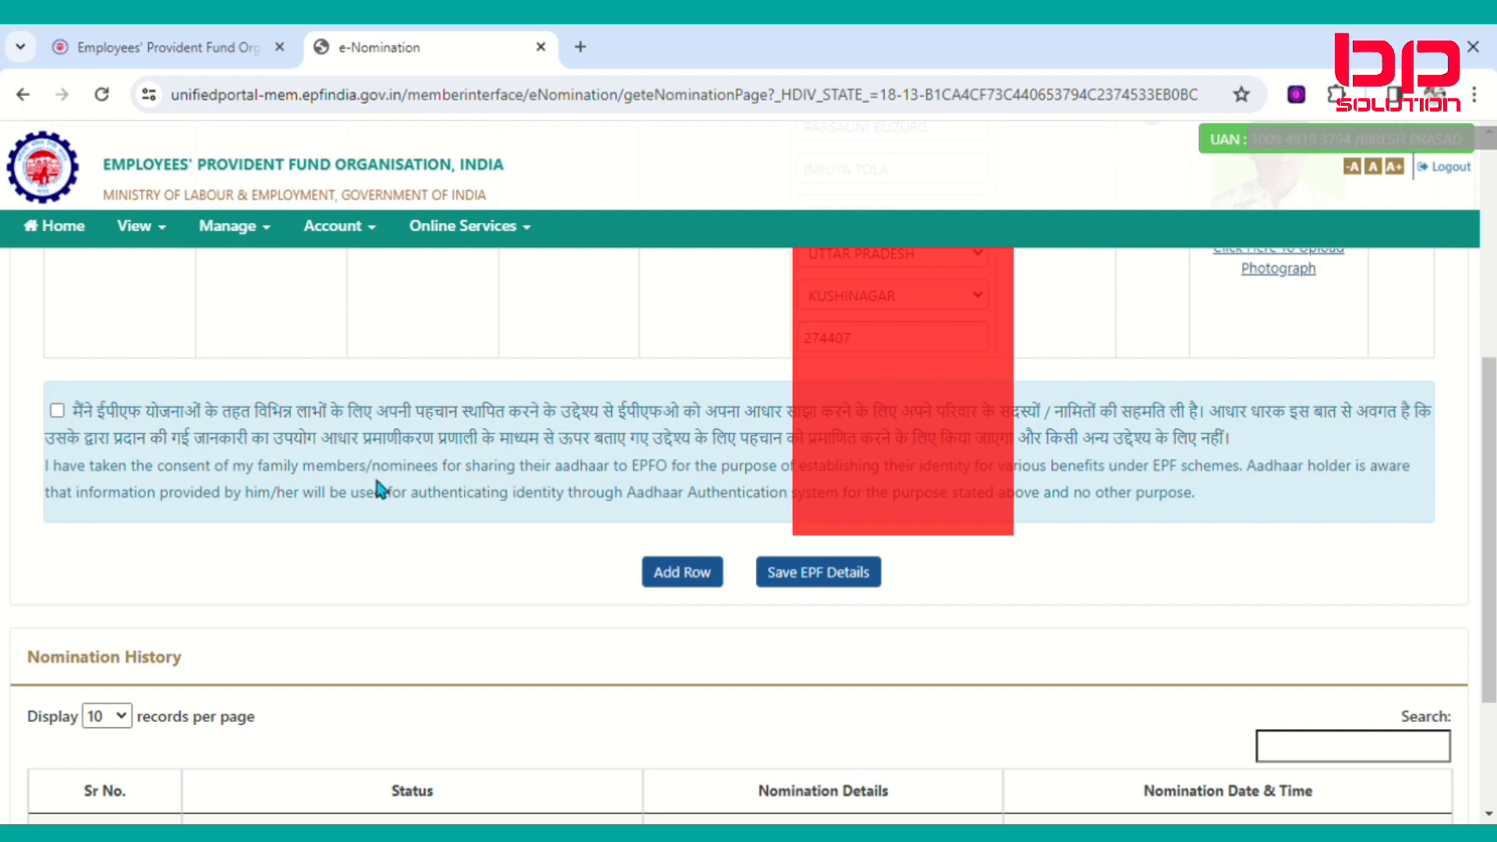
{"action": "scroll", "coordinate": [378, 488], "scroll_direction": "up", "scroll_amount": 2}
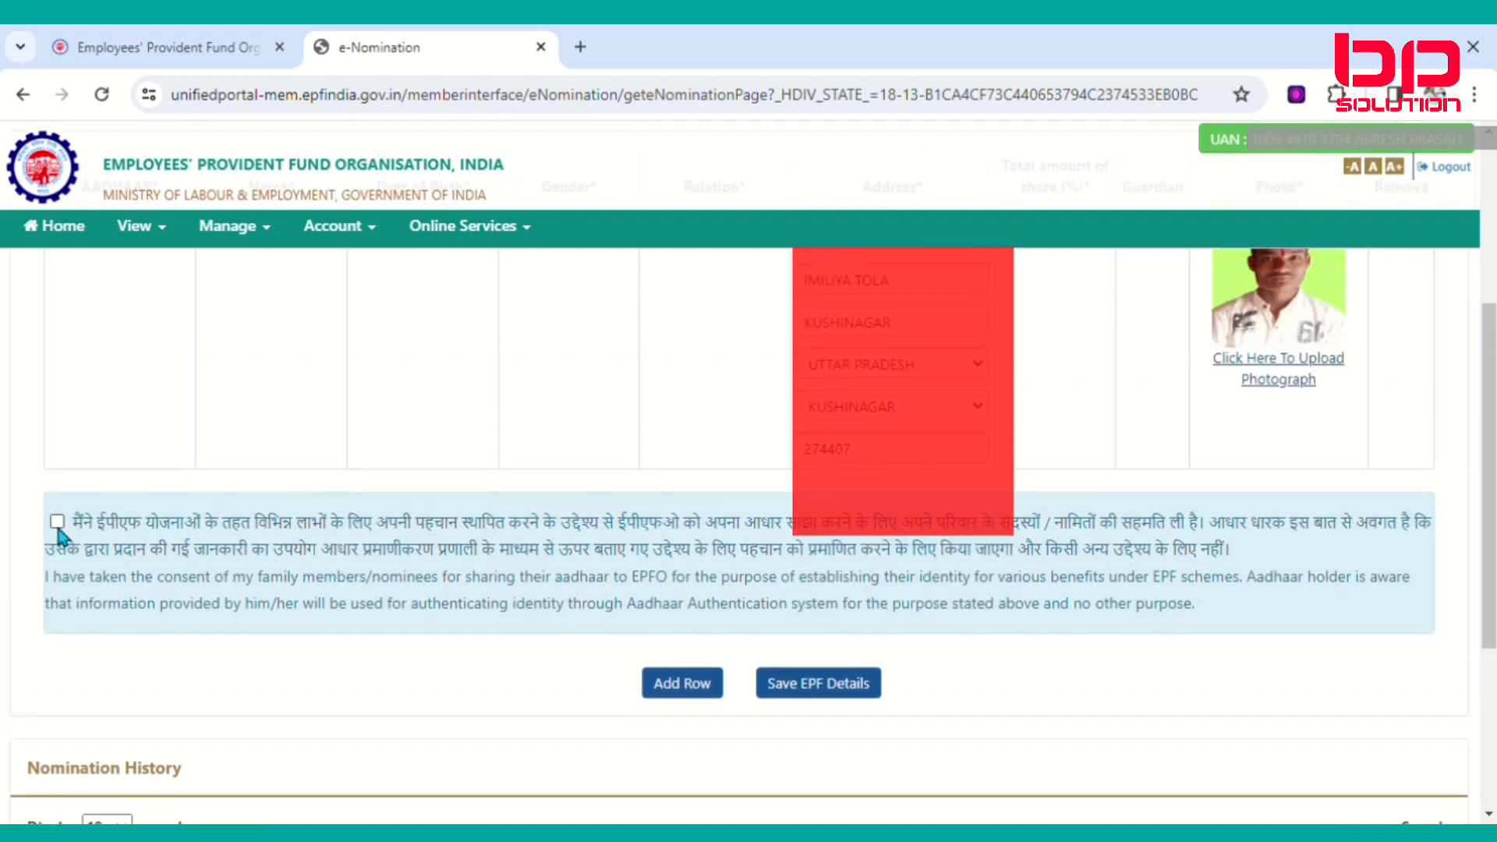
{"action": "left_click", "coordinate": [57, 522]}
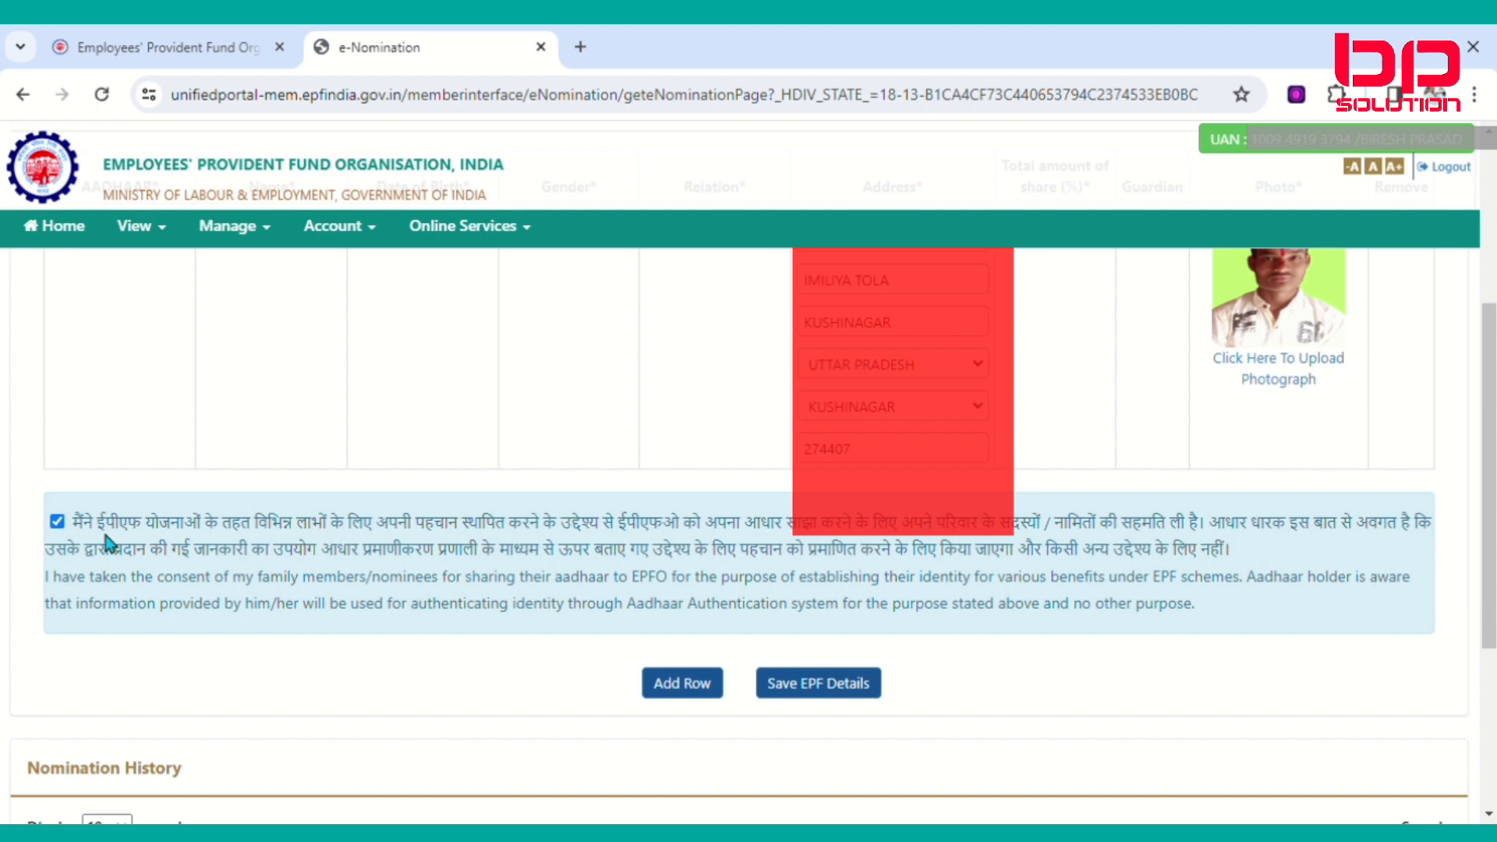
{"action": "left_click", "coordinate": [822, 692]}
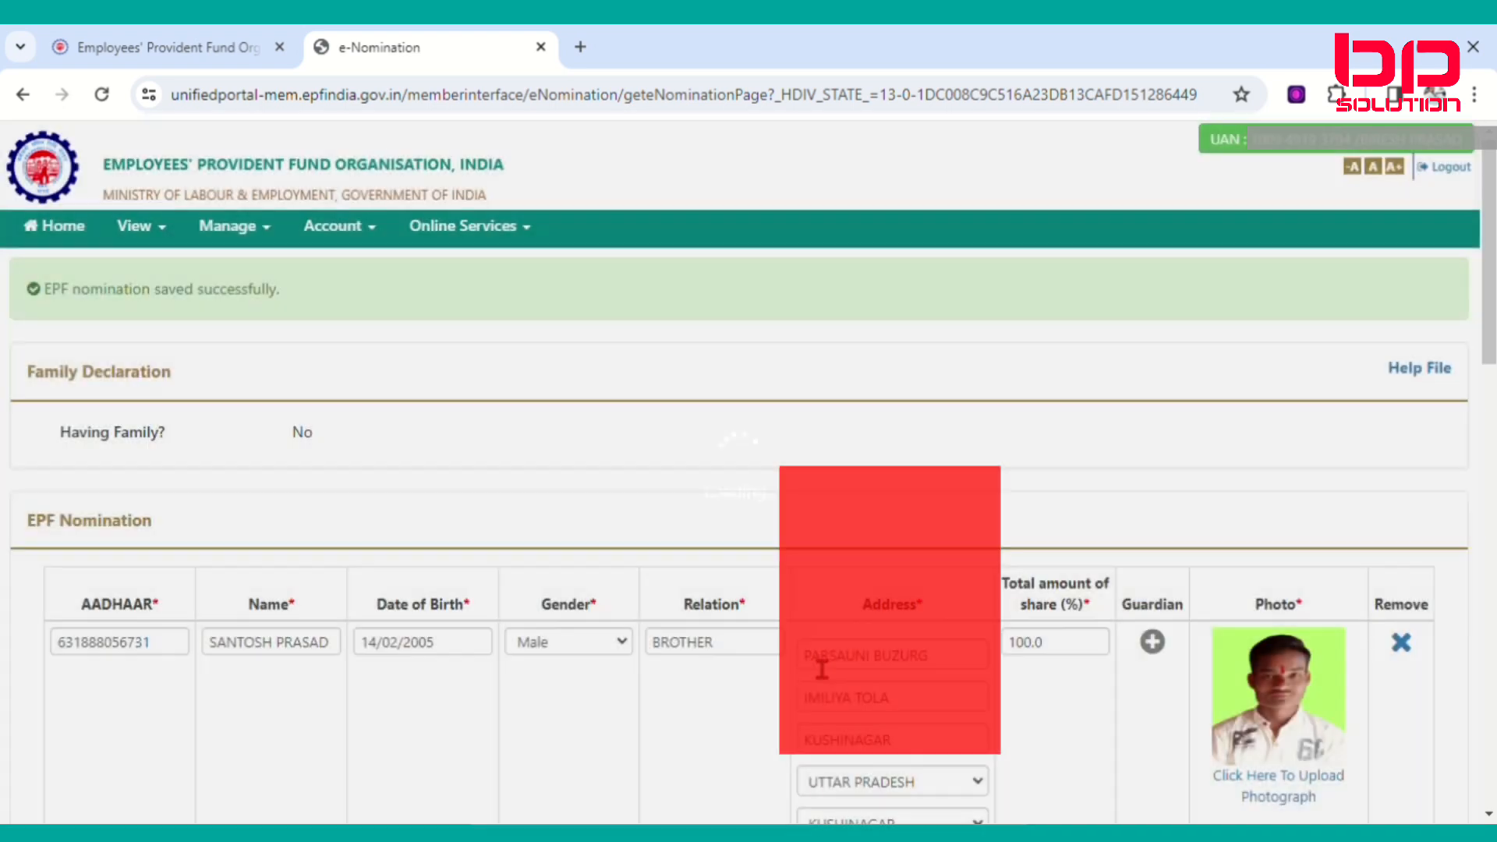
{"action": "scroll", "coordinate": [811, 619], "scroll_direction": "down", "scroll_amount": 4}
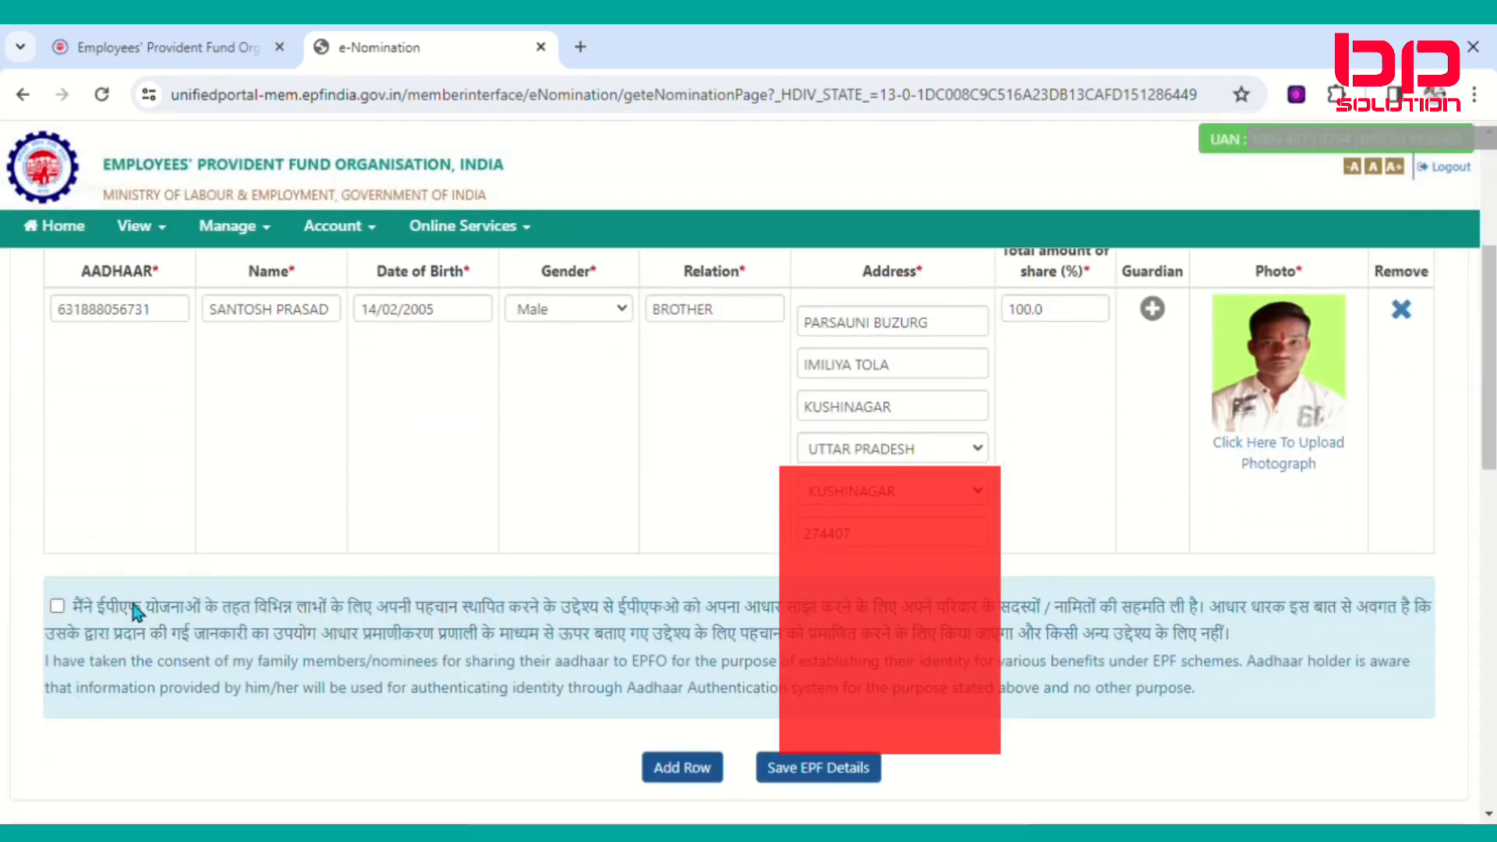
{"action": "scroll", "coordinate": [686, 620], "scroll_direction": "down", "scroll_amount": 1}
{"action": "scroll", "coordinate": [686, 619], "scroll_direction": "up", "scroll_amount": 4}
{"action": "scroll", "coordinate": [686, 619], "scroll_direction": "up", "scroll_amount": 1}
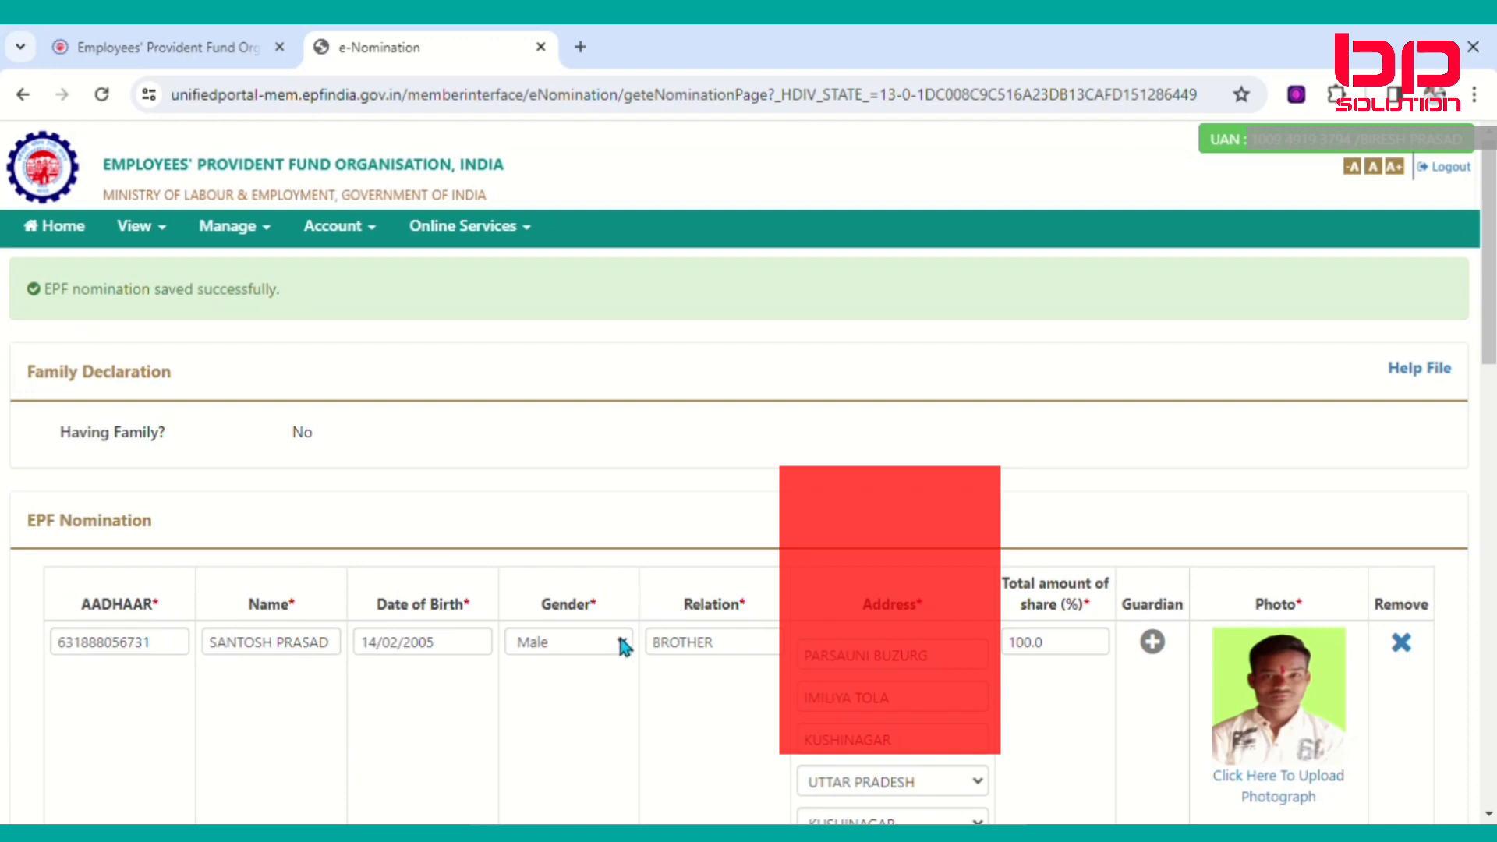
{"action": "scroll", "coordinate": [621, 638], "scroll_direction": "down", "scroll_amount": 7}
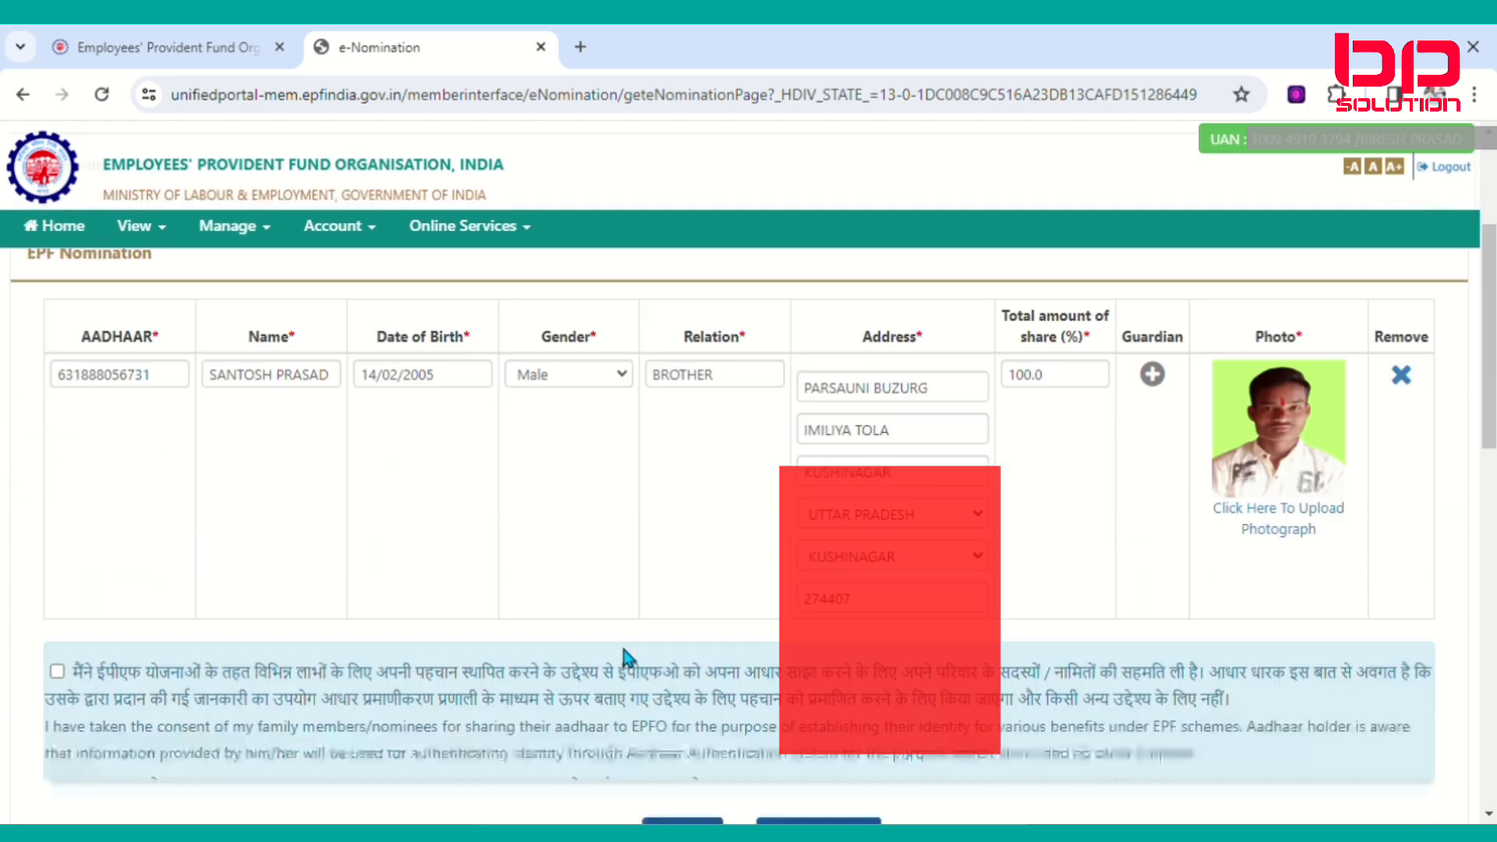
{"action": "scroll", "coordinate": [624, 664], "scroll_direction": "down", "scroll_amount": 1}
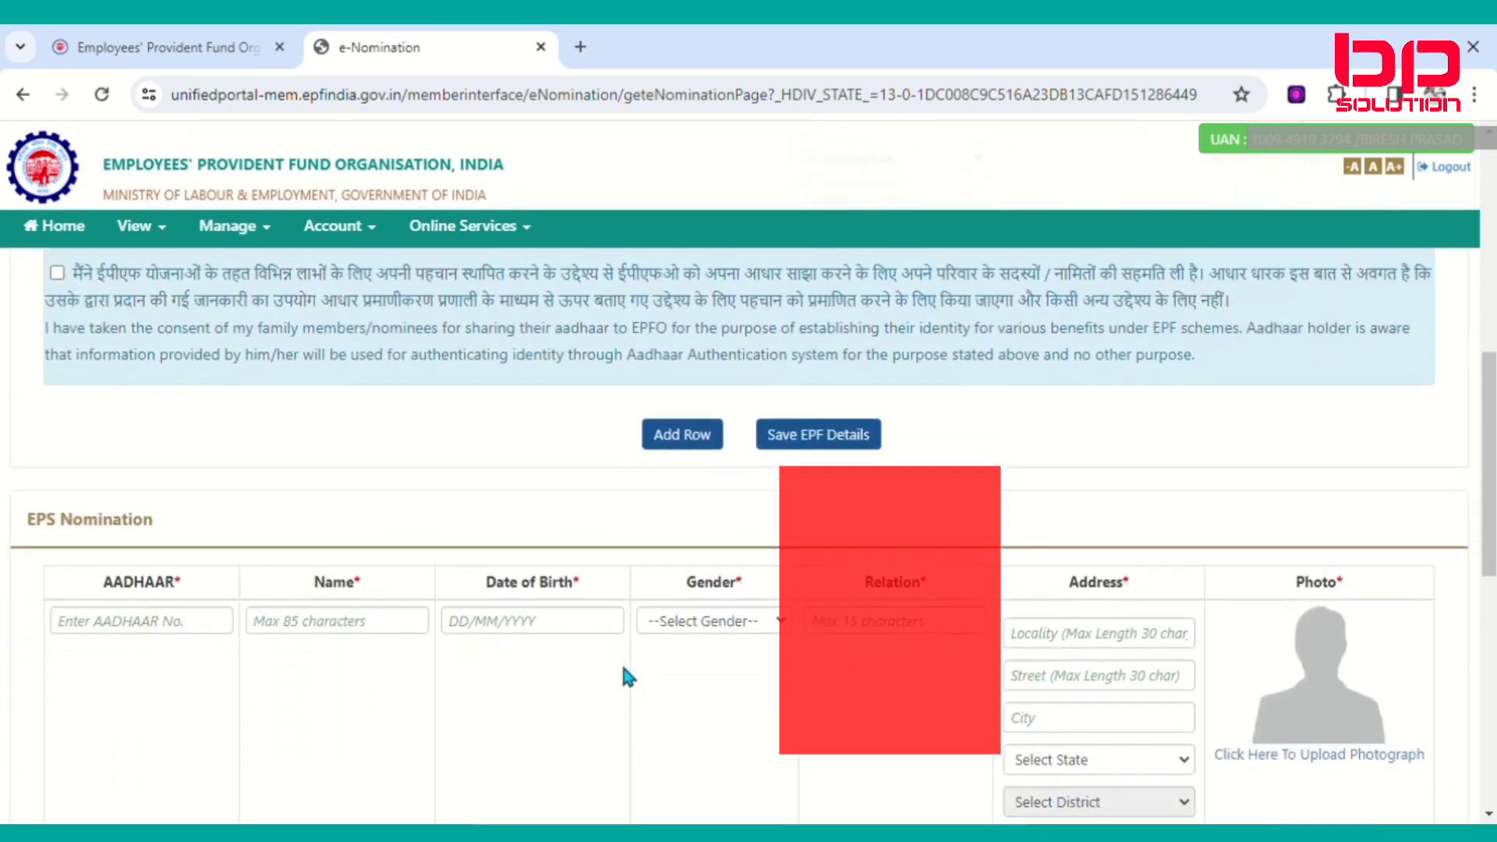
{"action": "scroll", "coordinate": [608, 675], "scroll_direction": "up", "scroll_amount": 1}
{"action": "scroll", "coordinate": [603, 663], "scroll_direction": "down", "scroll_amount": 4}
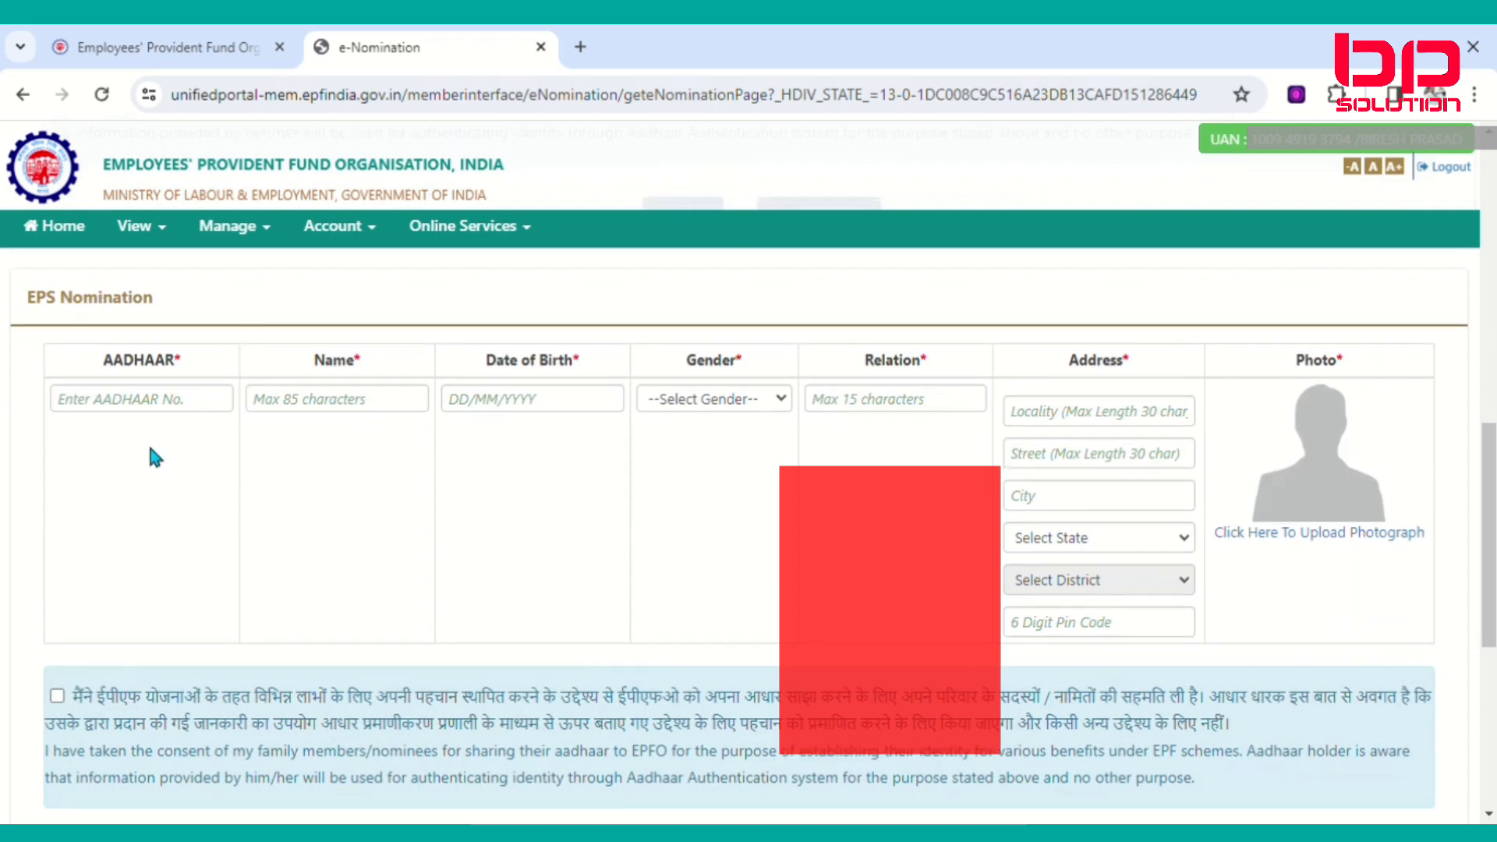
{"action": "scroll", "coordinate": [137, 407], "scroll_direction": "up", "scroll_amount": 1}
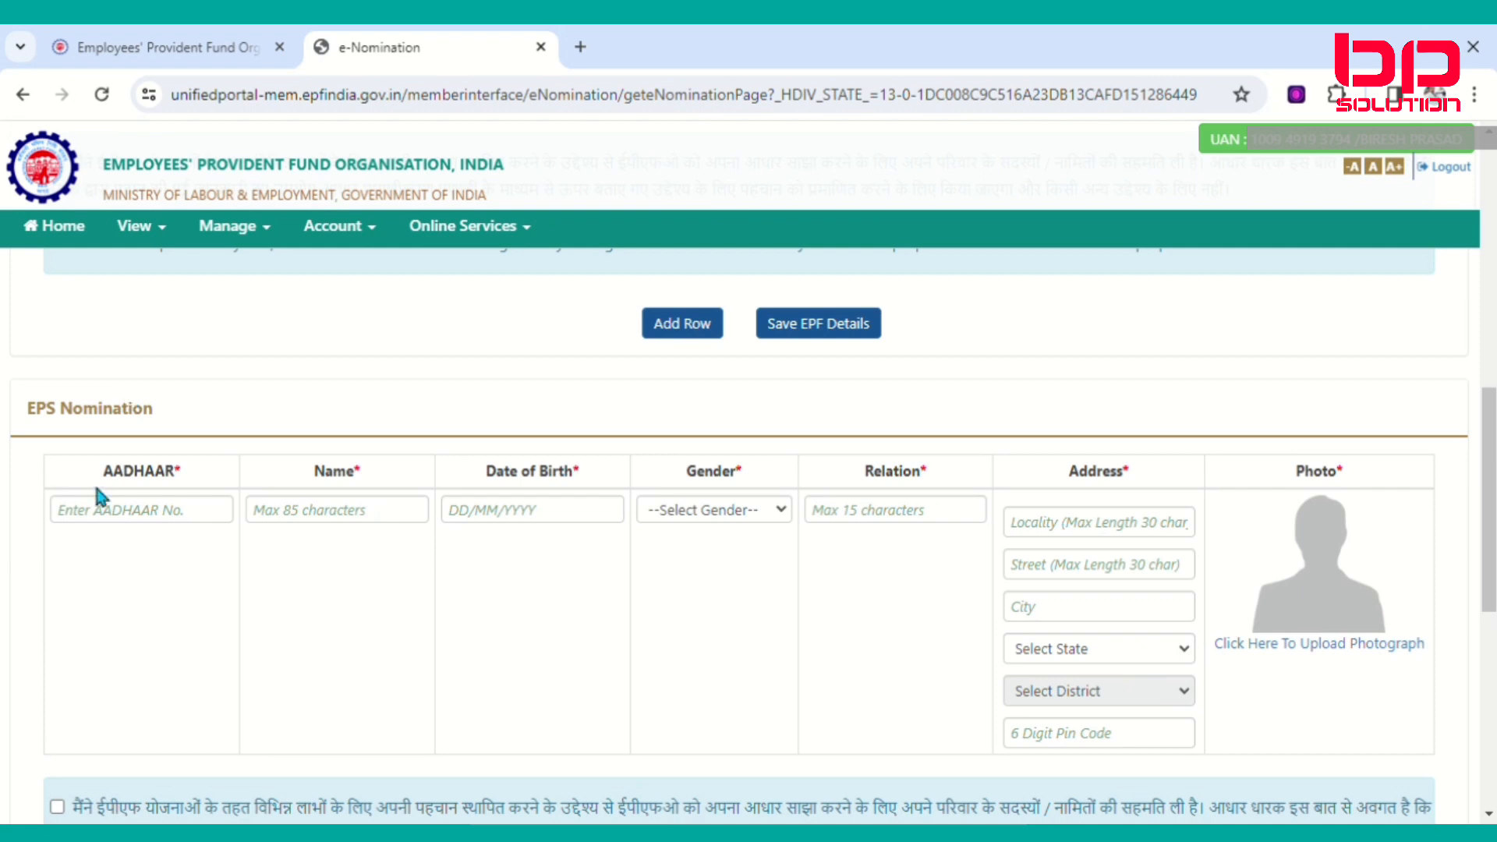
{"action": "scroll", "coordinate": [97, 499], "scroll_direction": "down", "scroll_amount": 1}
Enter the EPS nominee's Aadhaar number, name and birth date, and set gender to Male.
{"action": "left_click", "coordinate": [123, 411]}
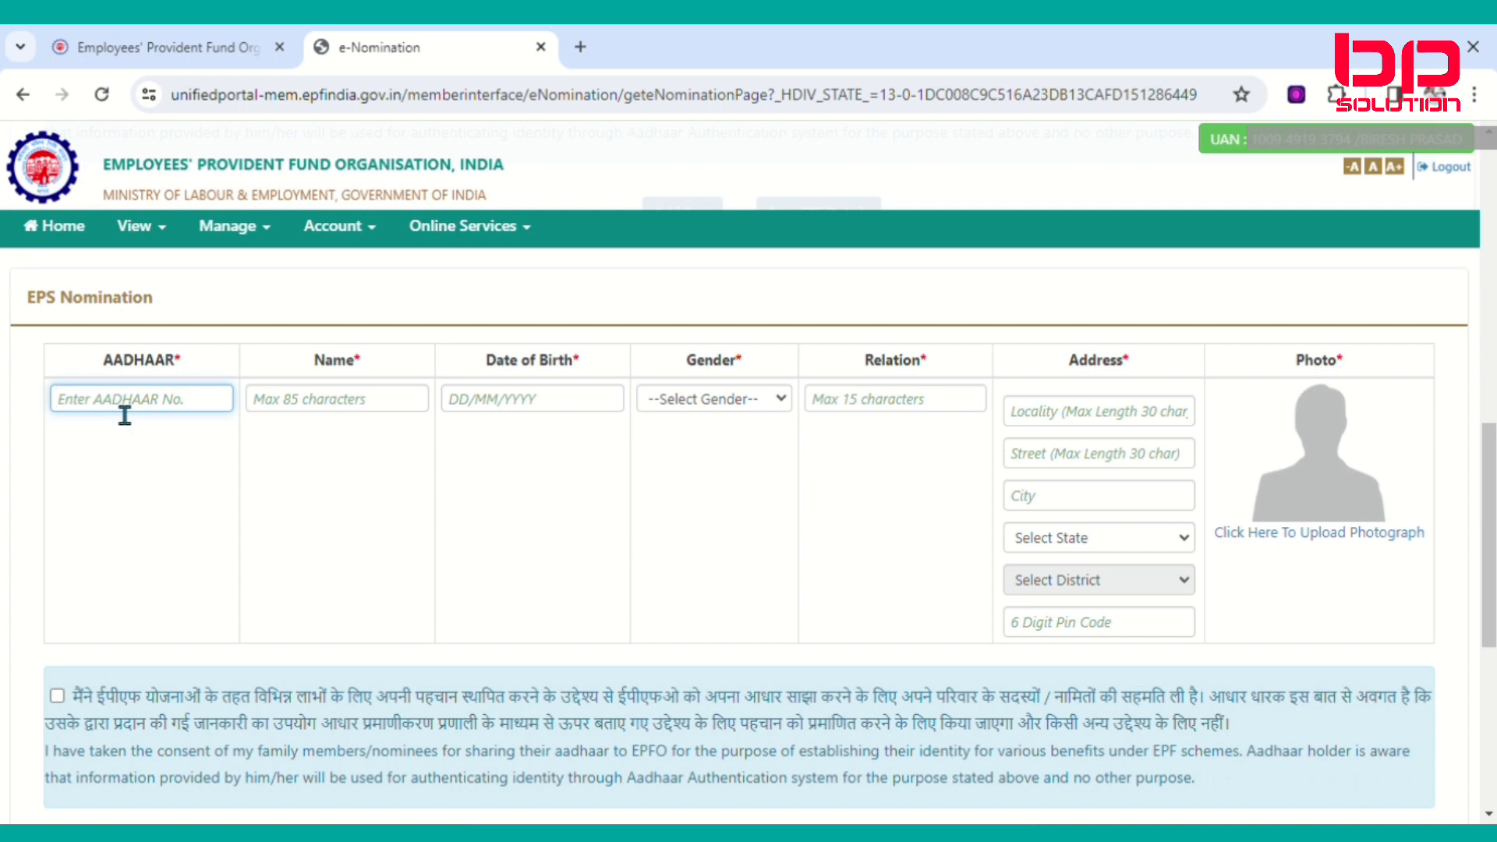
{"action": "left_click", "coordinate": [296, 413]}
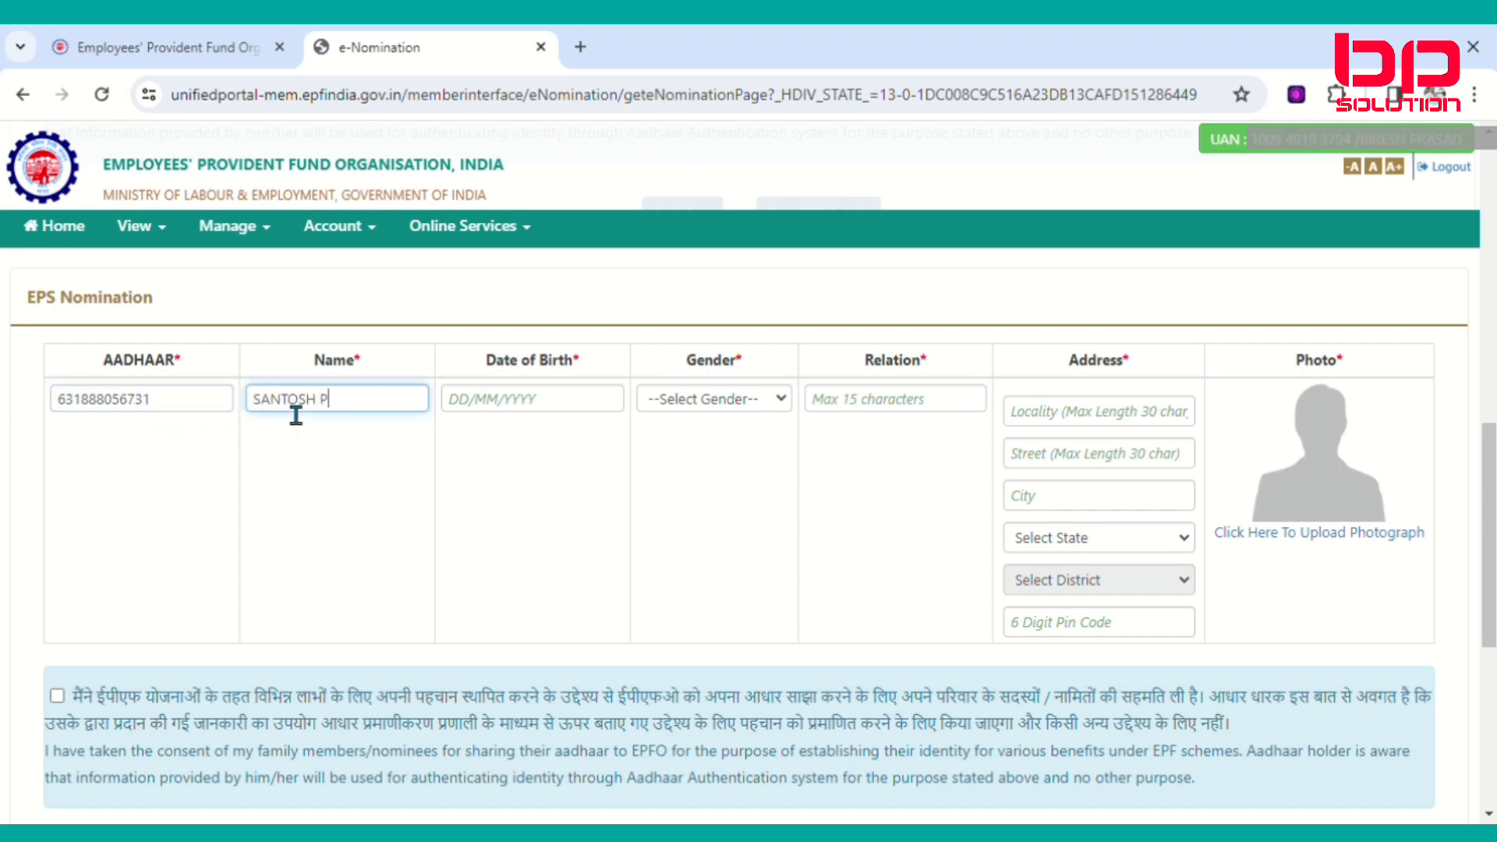
{"action": "left_click", "coordinate": [531, 400]}
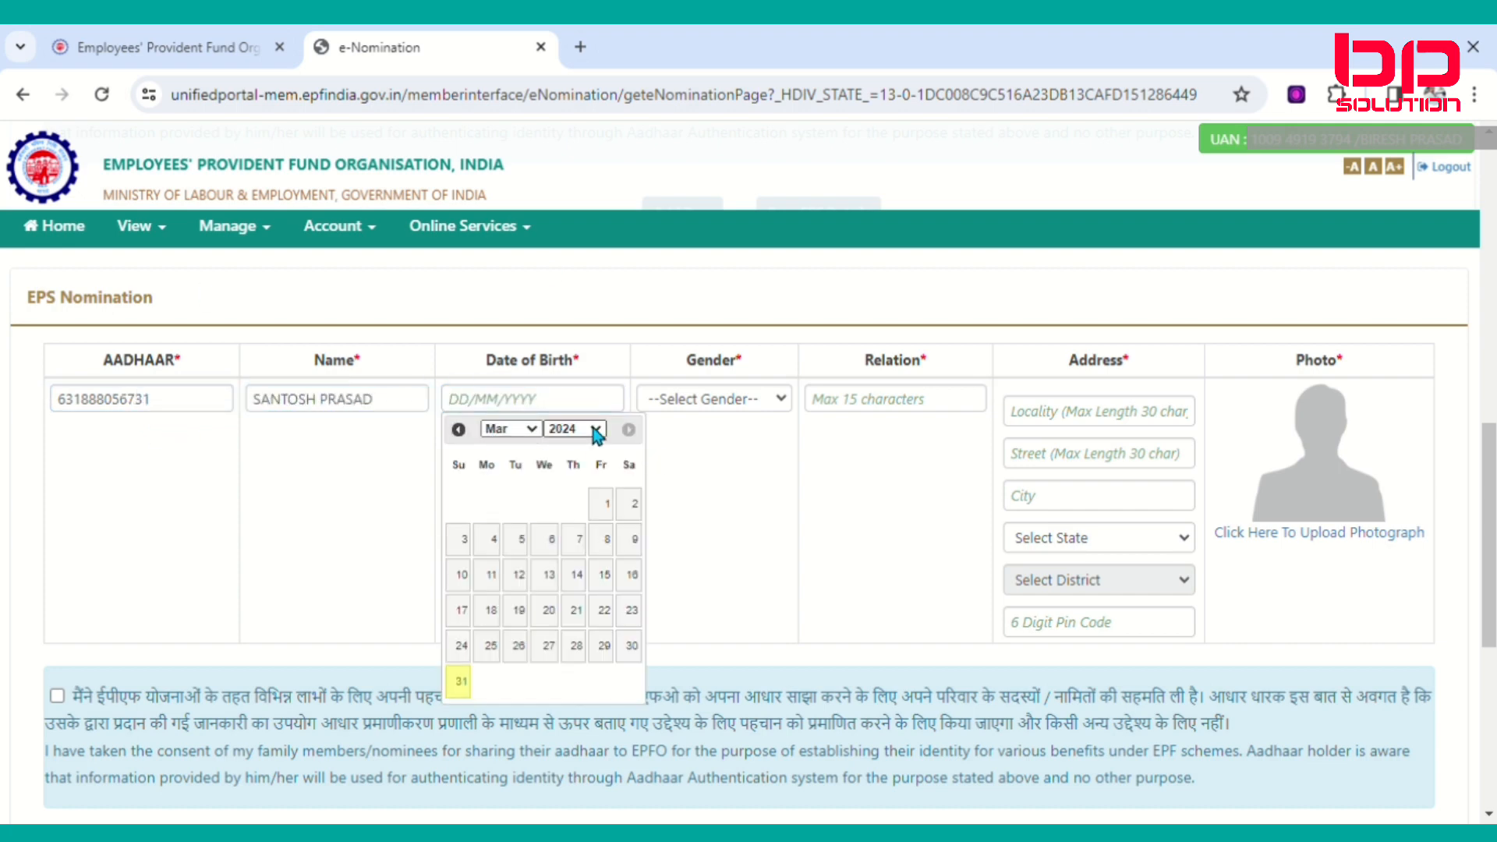
{"action": "left_click", "coordinate": [595, 431]}
{"action": "left_click", "coordinate": [573, 449]}
{"action": "left_click", "coordinate": [529, 432]}
{"action": "left_click", "coordinate": [514, 469]}
{"action": "left_click", "coordinate": [490, 574]}
{"action": "left_click", "coordinate": [552, 404]}
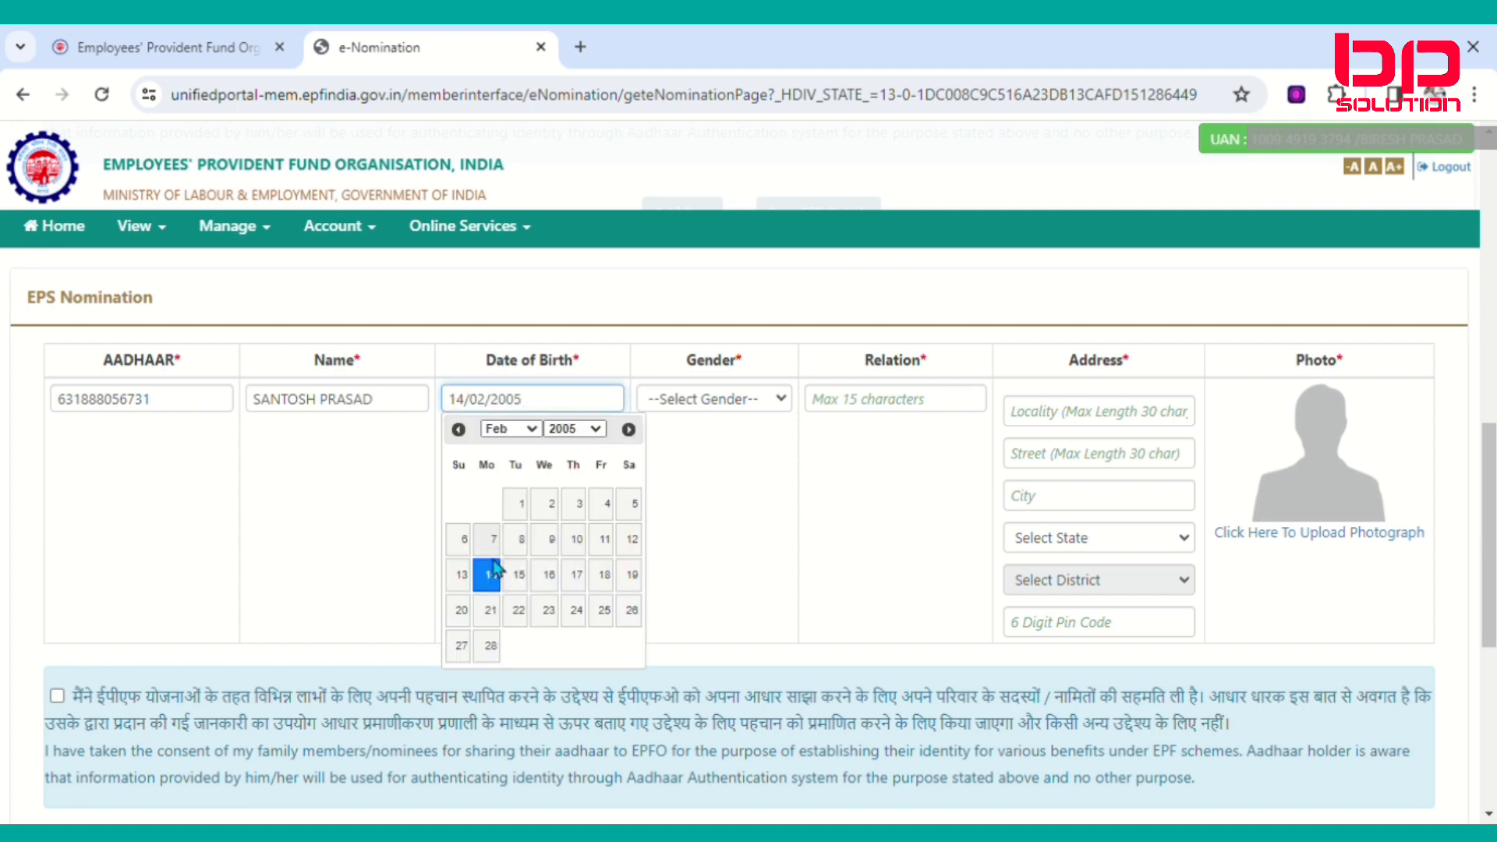
{"action": "left_click", "coordinate": [488, 574]}
{"action": "left_click", "coordinate": [747, 393]}
{"action": "left_click", "coordinate": [746, 430]}
Set relation to BROTHER and fill the address lines, state UTTAR PRADESH, district and PIN code.
{"action": "left_click", "coordinate": [896, 401]}
{"action": "type", "text": "BR"}
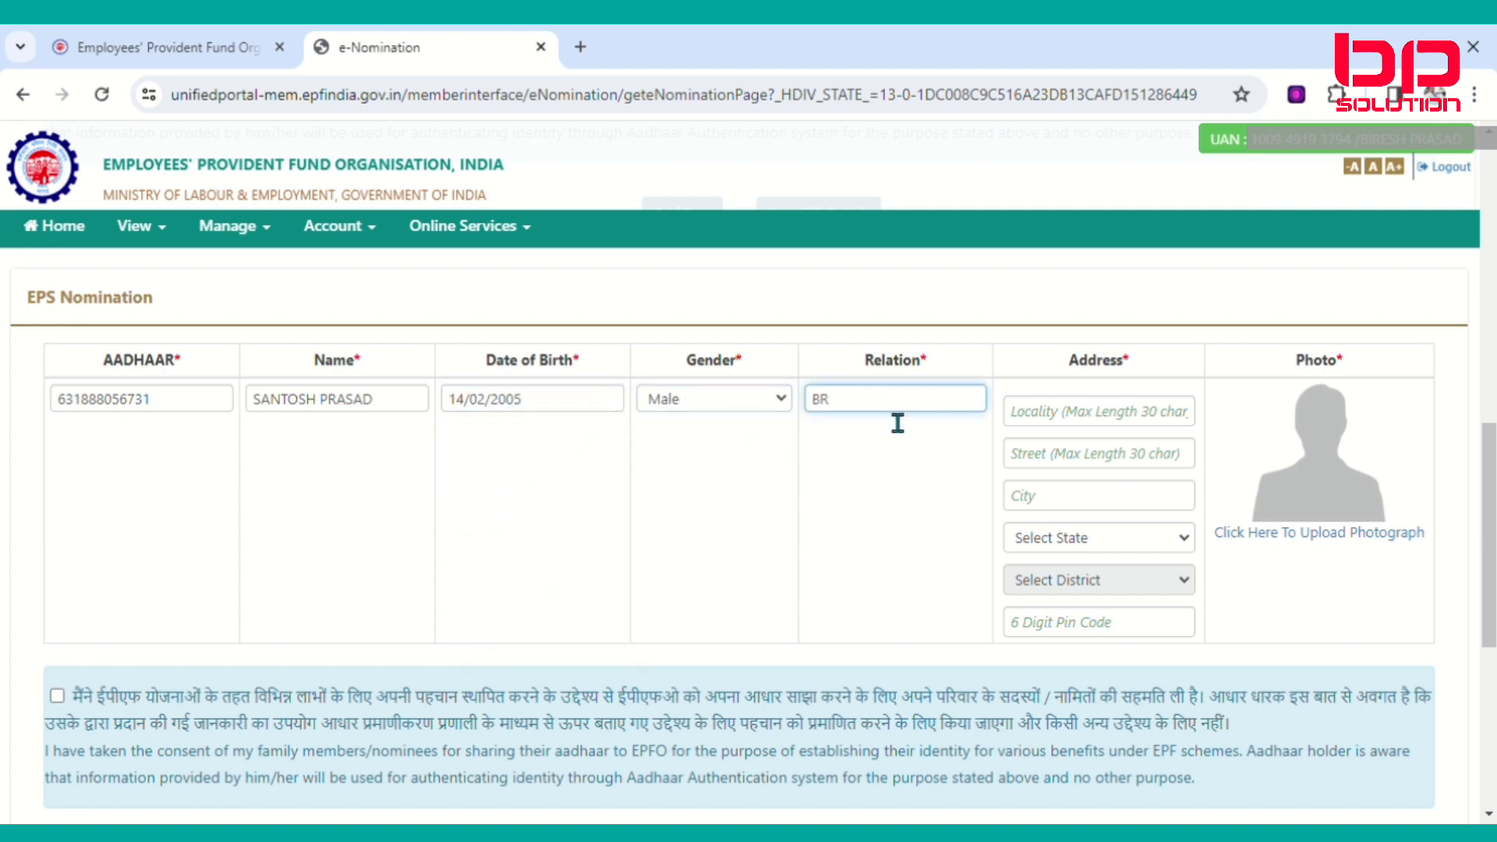
{"action": "type", "text": "OTHER"}
{"action": "left_click", "coordinate": [1086, 421]}
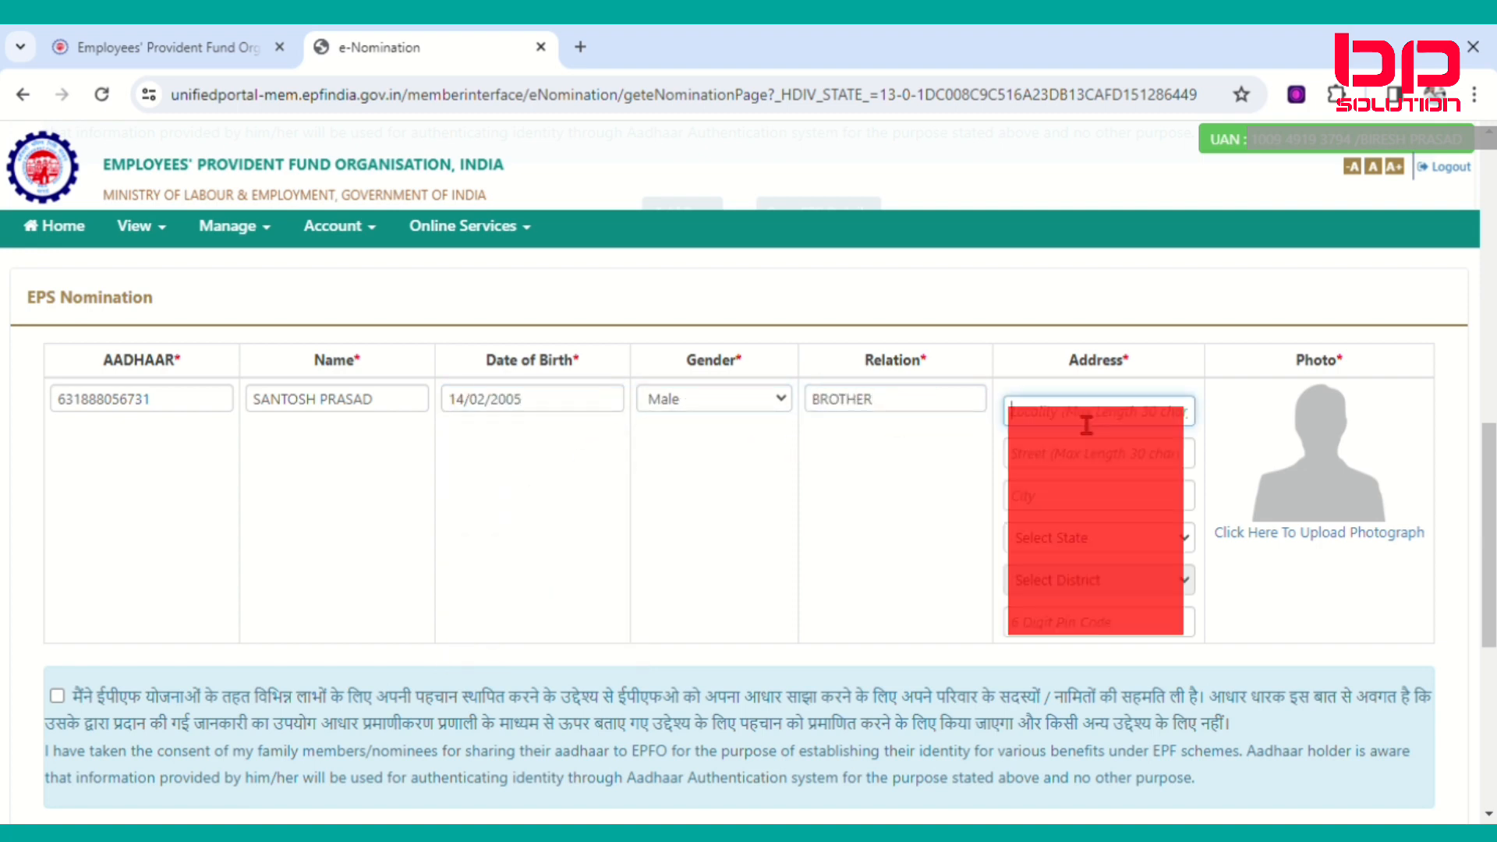
{"action": "left_click", "coordinate": [1080, 464]}
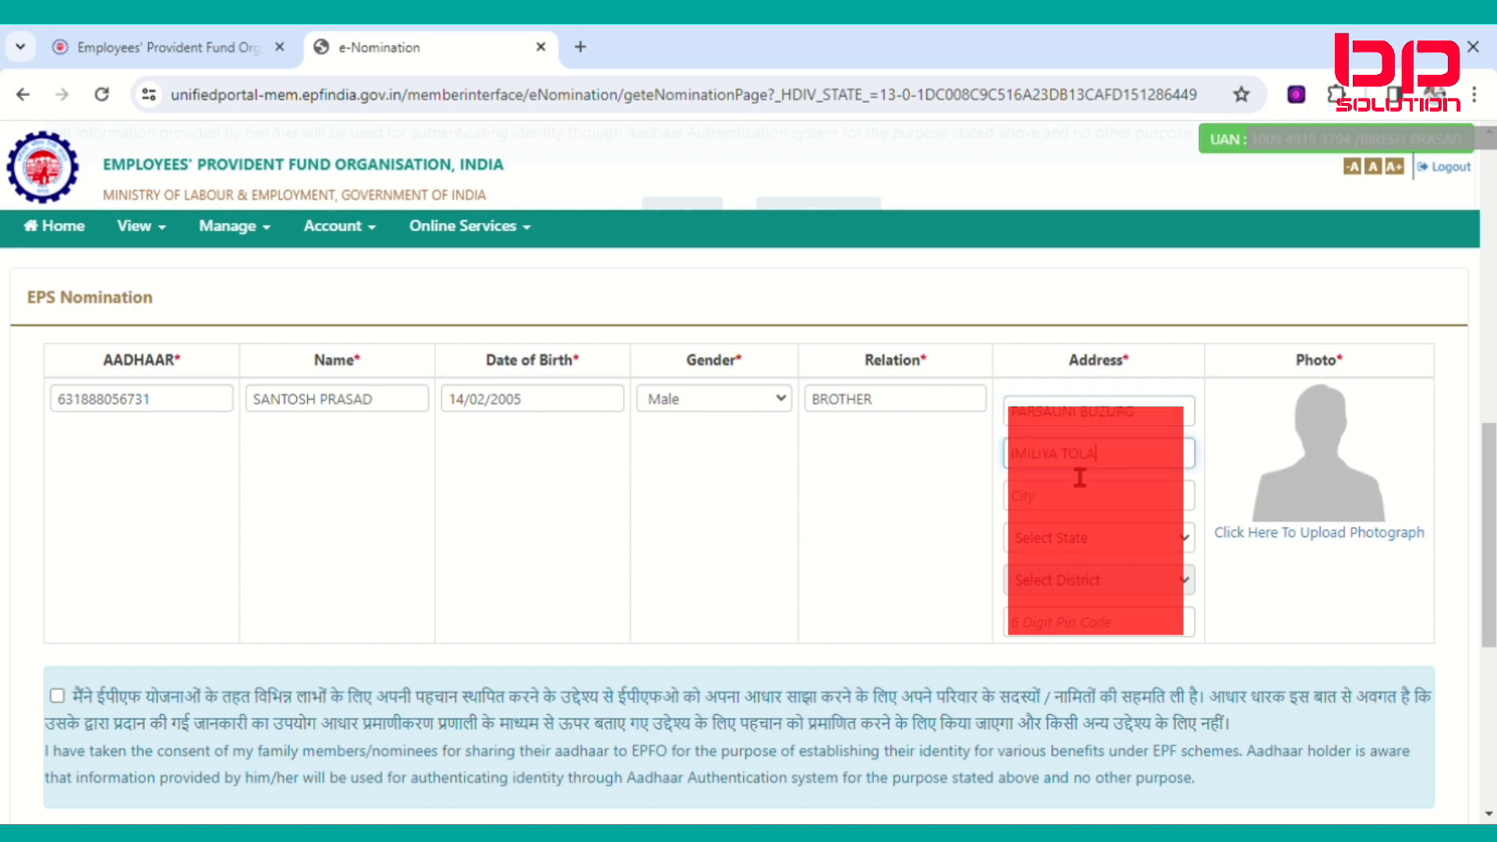
{"action": "left_click", "coordinate": [1063, 507]}
{"action": "type", "text": "KUSHINAGAR"}
{"action": "key", "text": "Tab"}
{"action": "key", "text": "u"}
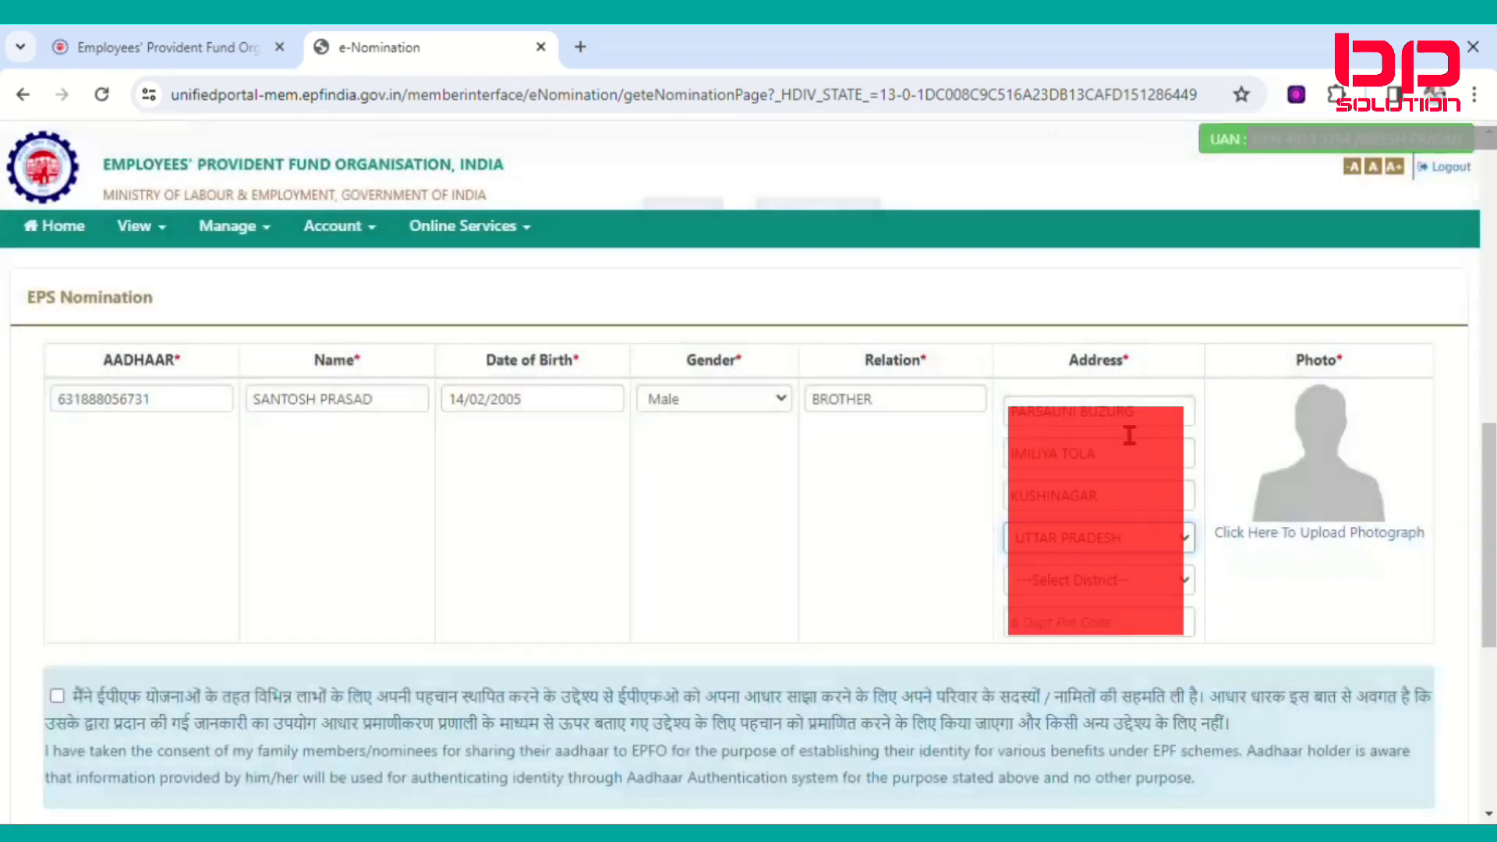
{"action": "left_click", "coordinate": [1144, 579]}
{"action": "type", "text": "ku"}
{"action": "left_click", "coordinate": [1109, 627]}
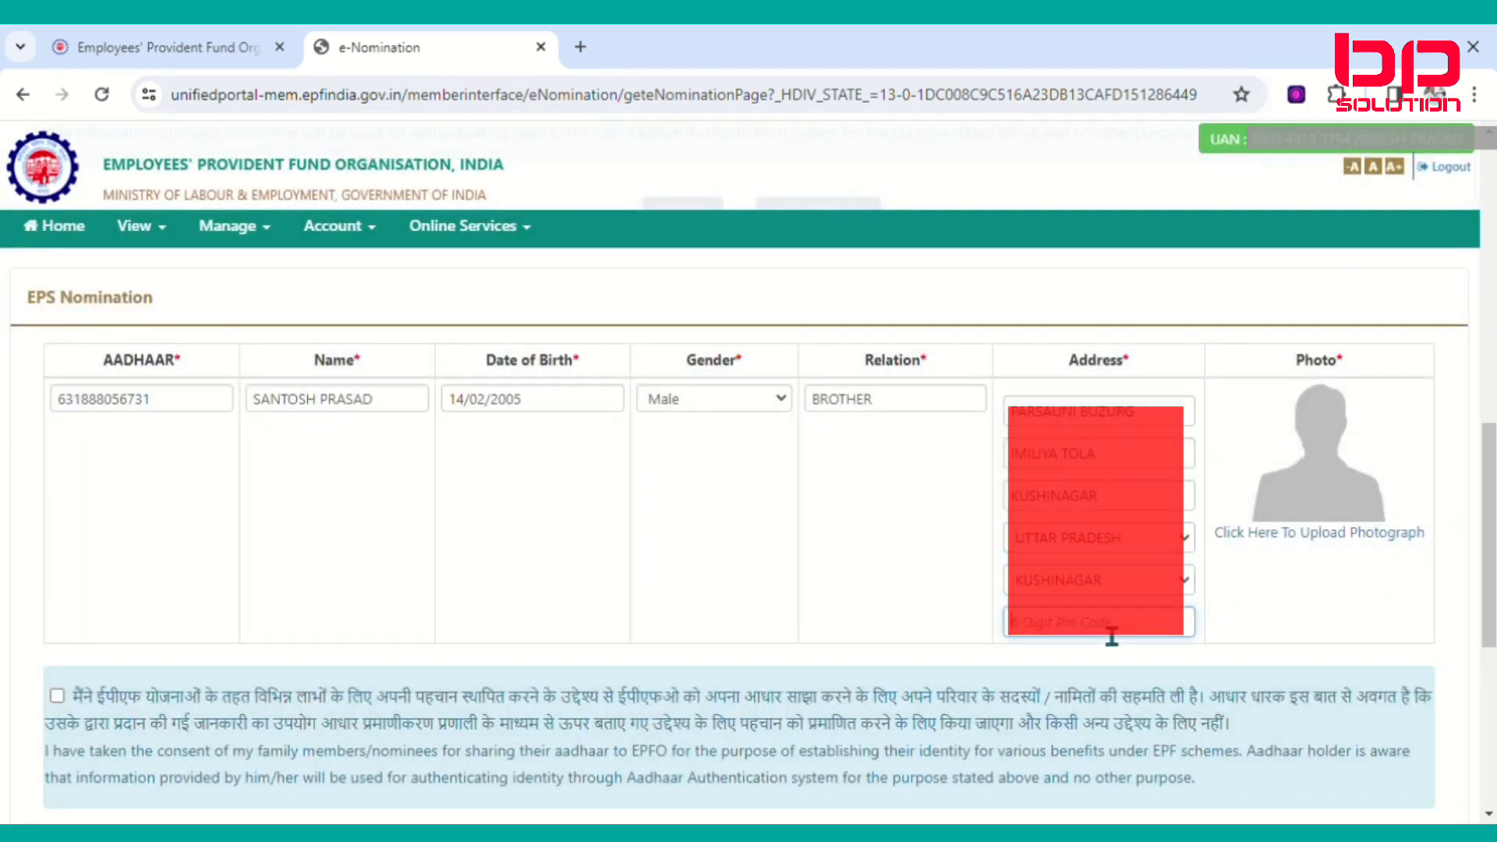
{"action": "type", "text": "274407"}
Choose, preview and upload the EPS nominee's photo file, confirming both alerts.
{"action": "left_click", "coordinate": [1333, 533]}
{"action": "left_click", "coordinate": [1313, 546]}
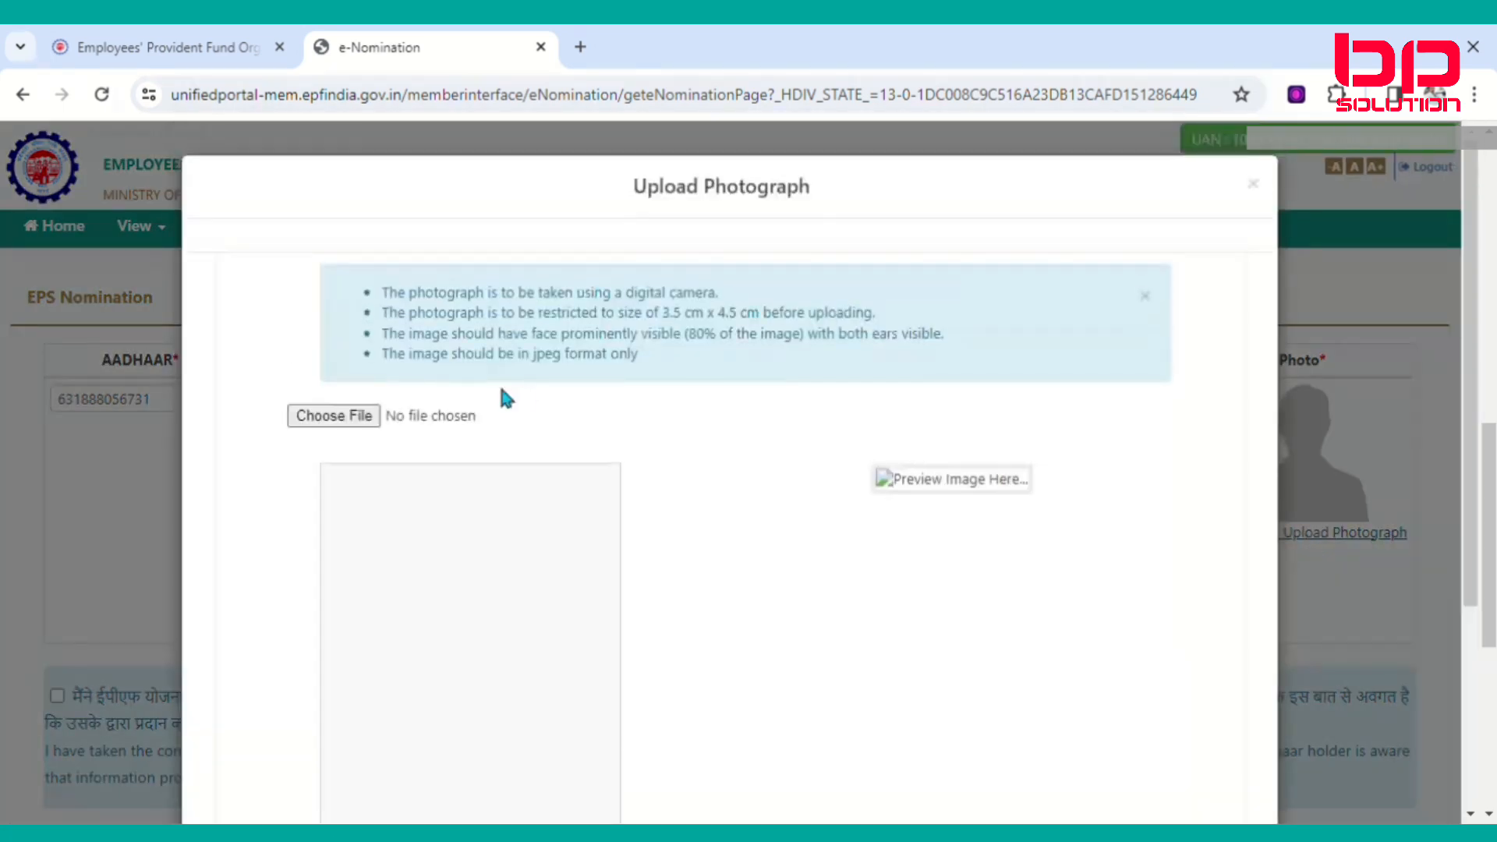
{"action": "left_click", "coordinate": [334, 417]}
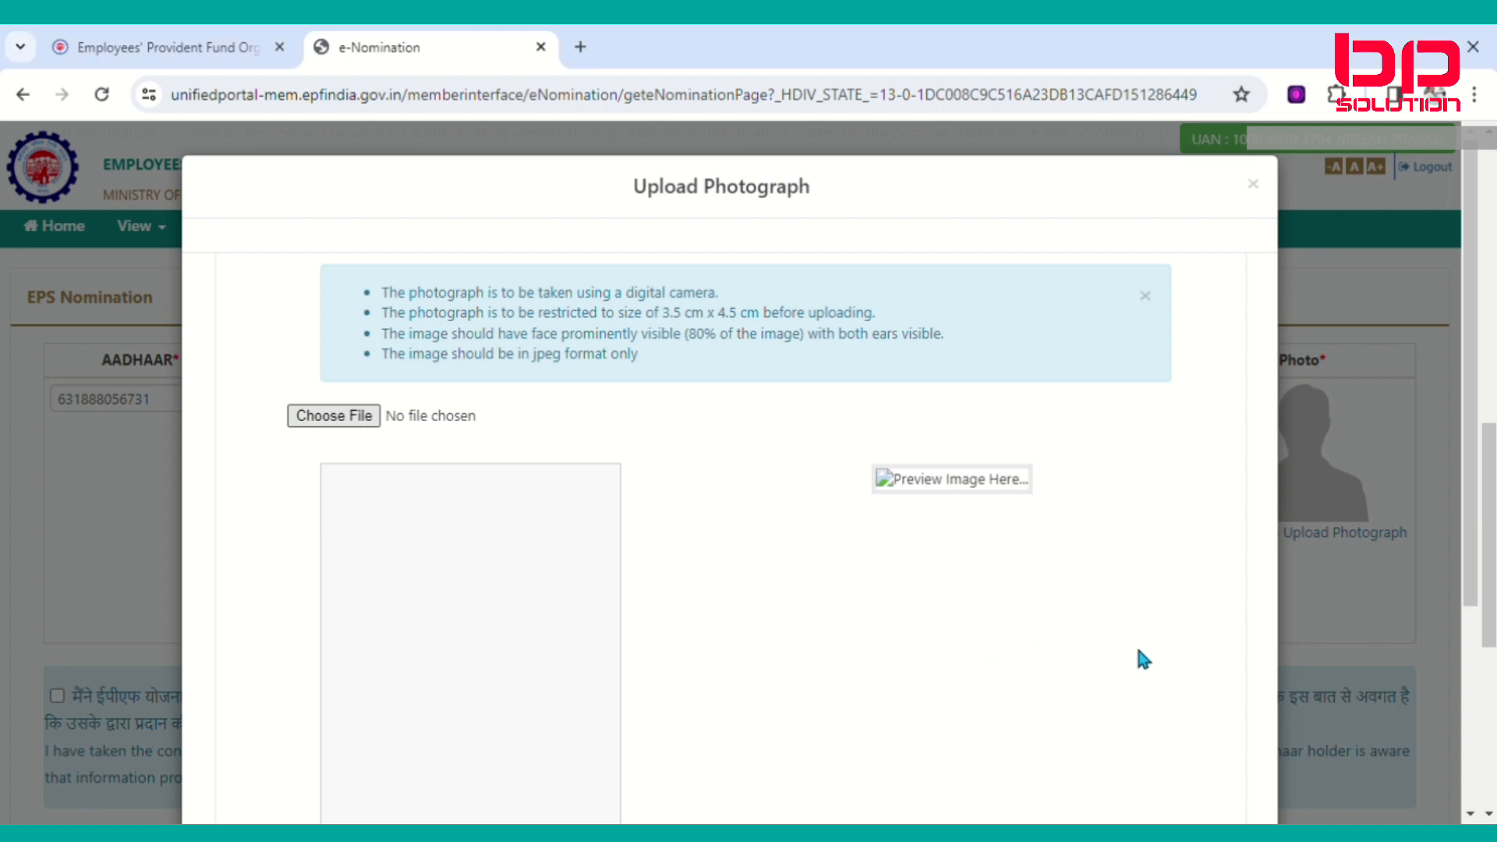
{"action": "scroll", "coordinate": [791, 581], "scroll_direction": "down", "scroll_amount": 4}
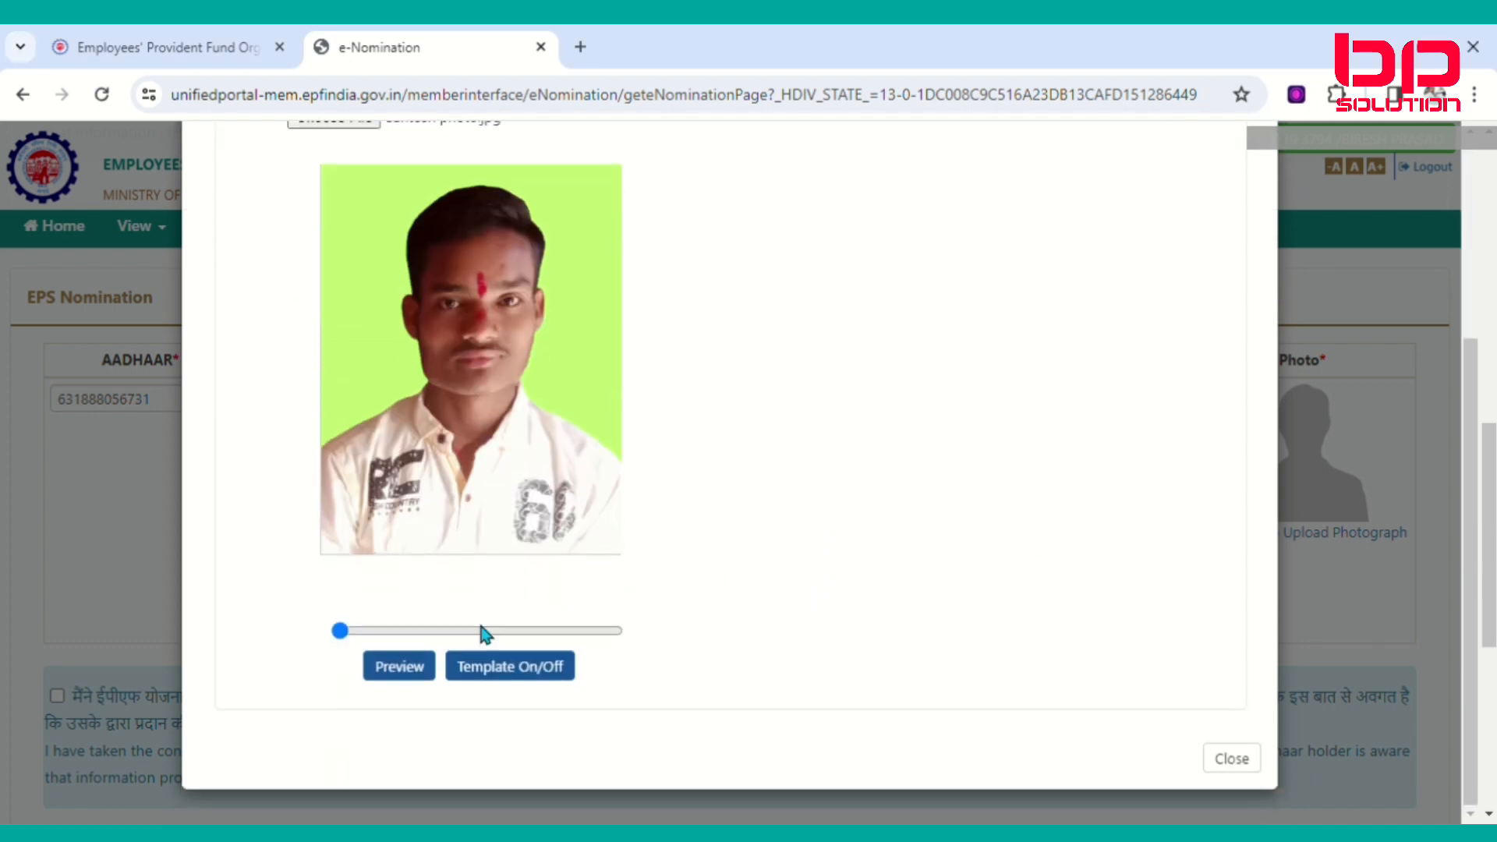
{"action": "left_click", "coordinate": [402, 675]}
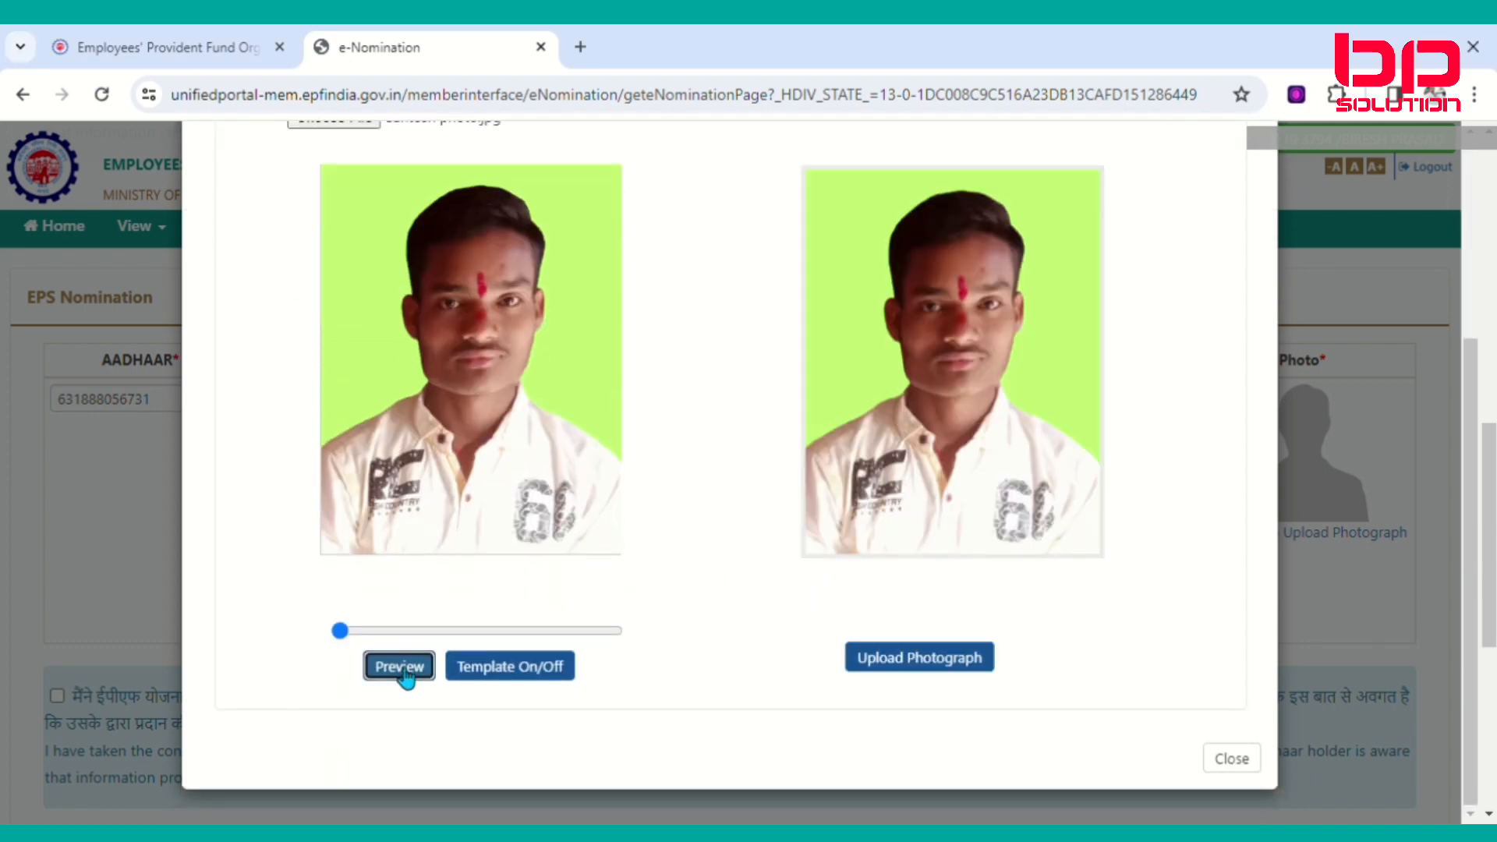
{"action": "left_click", "coordinate": [933, 669]}
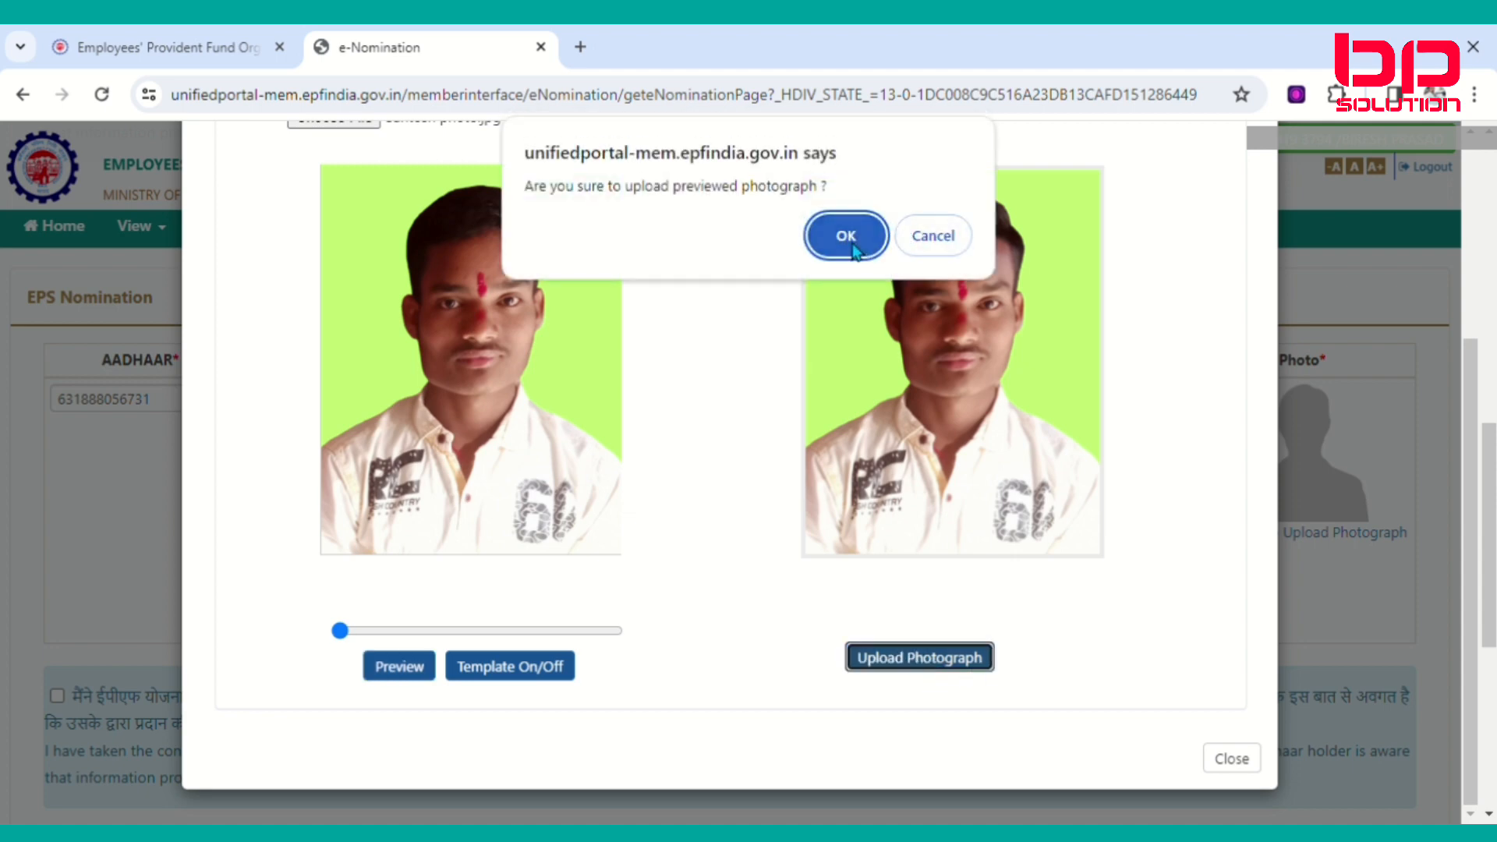
{"action": "left_click", "coordinate": [826, 249]}
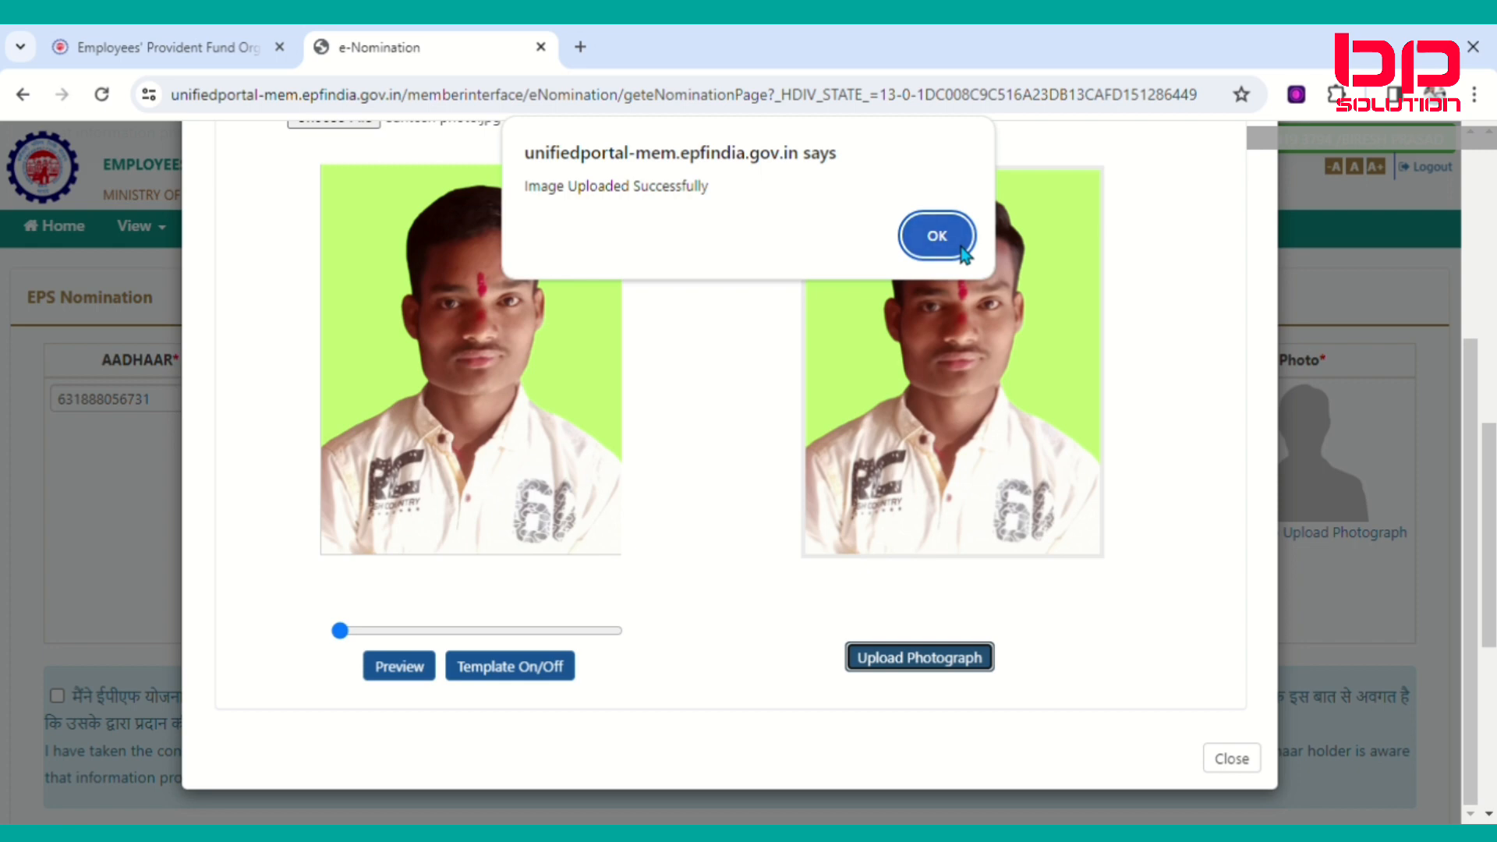
{"action": "left_click", "coordinate": [939, 234]}
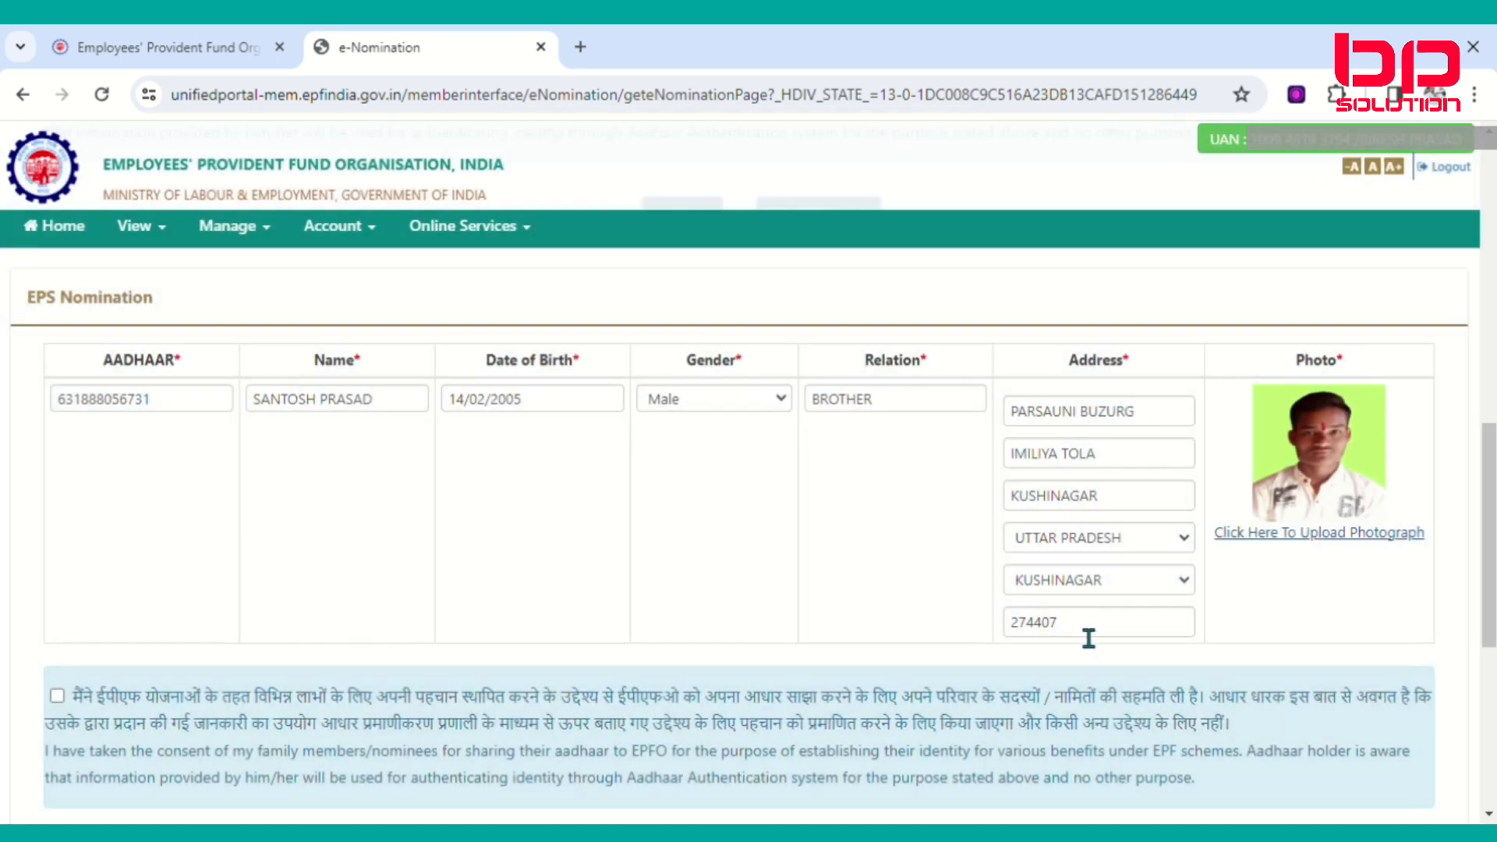
Save the EPS nomination details, creating a pending nomination dated 17-MAR-2024 13:11.
{"action": "scroll", "coordinate": [1251, 569], "scroll_direction": "down", "scroll_amount": 4}
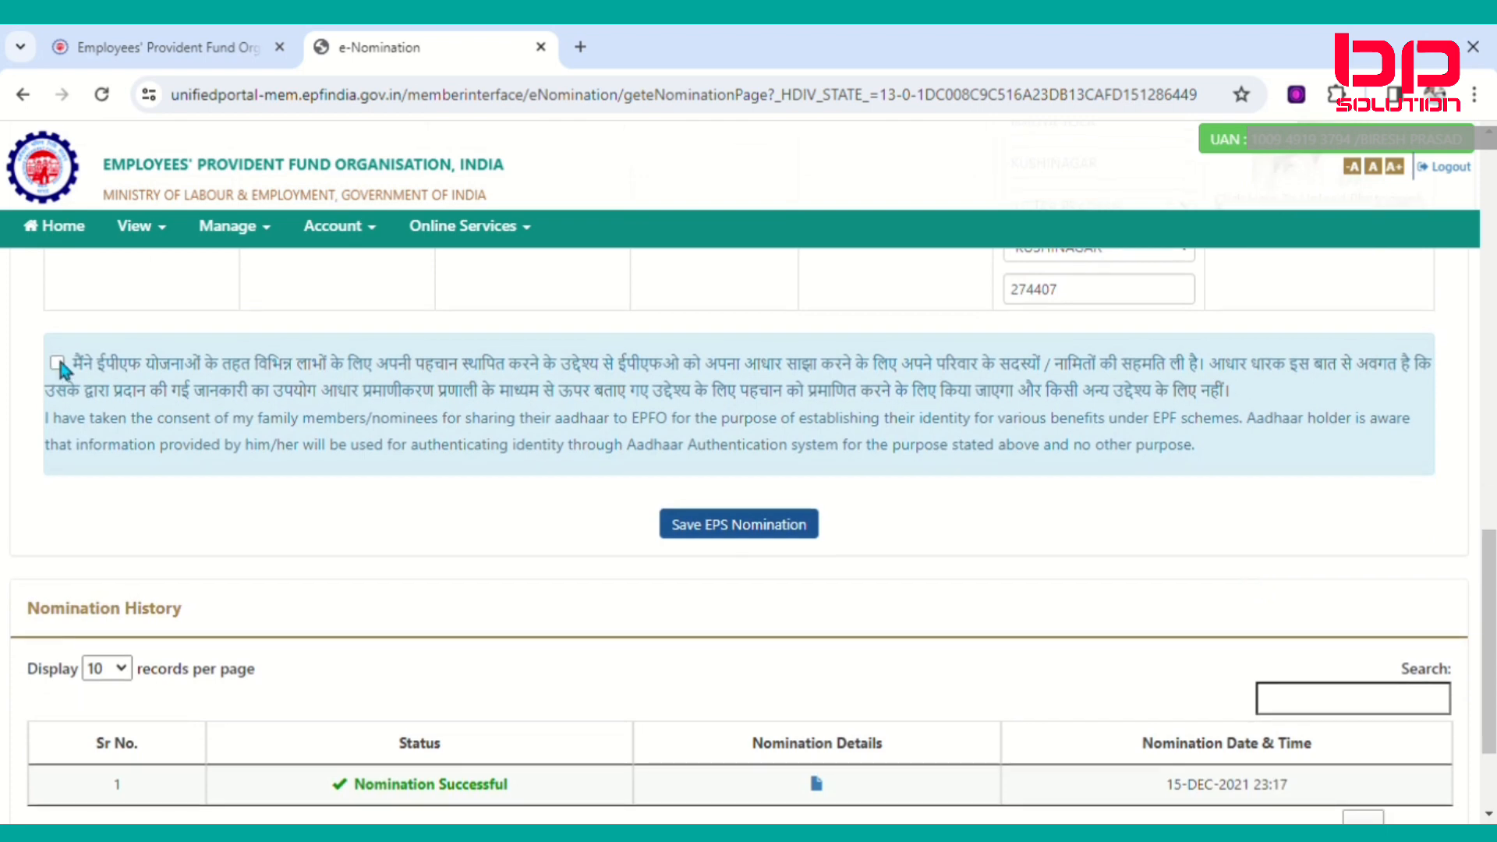
{"action": "left_click", "coordinate": [779, 533]}
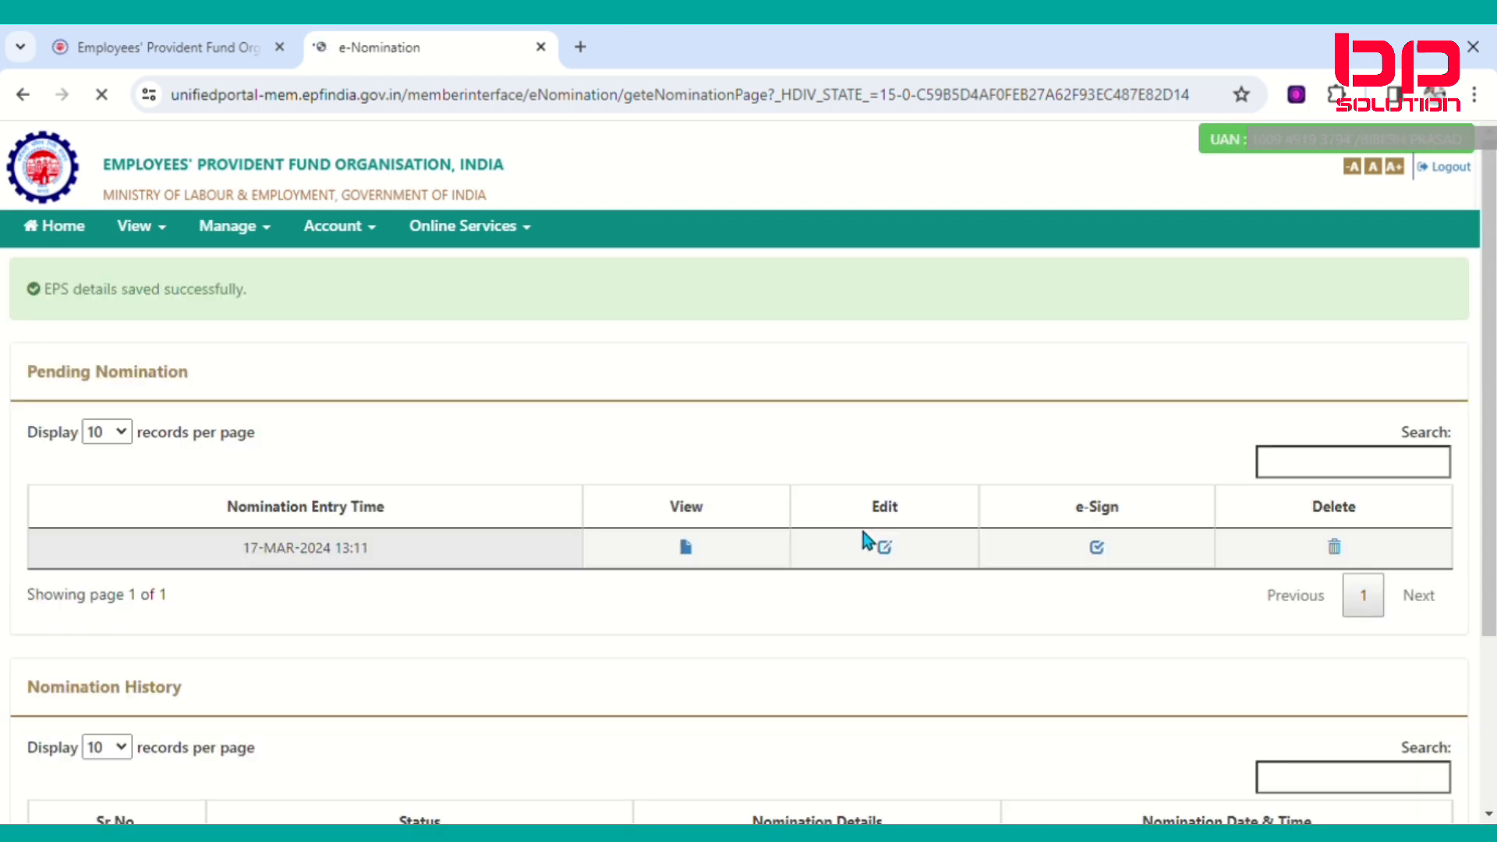
Start e-signing the pending 17-MAR-2024 nomination from its row.
{"action": "scroll", "coordinate": [514, 585], "scroll_direction": "down", "scroll_amount": 2}
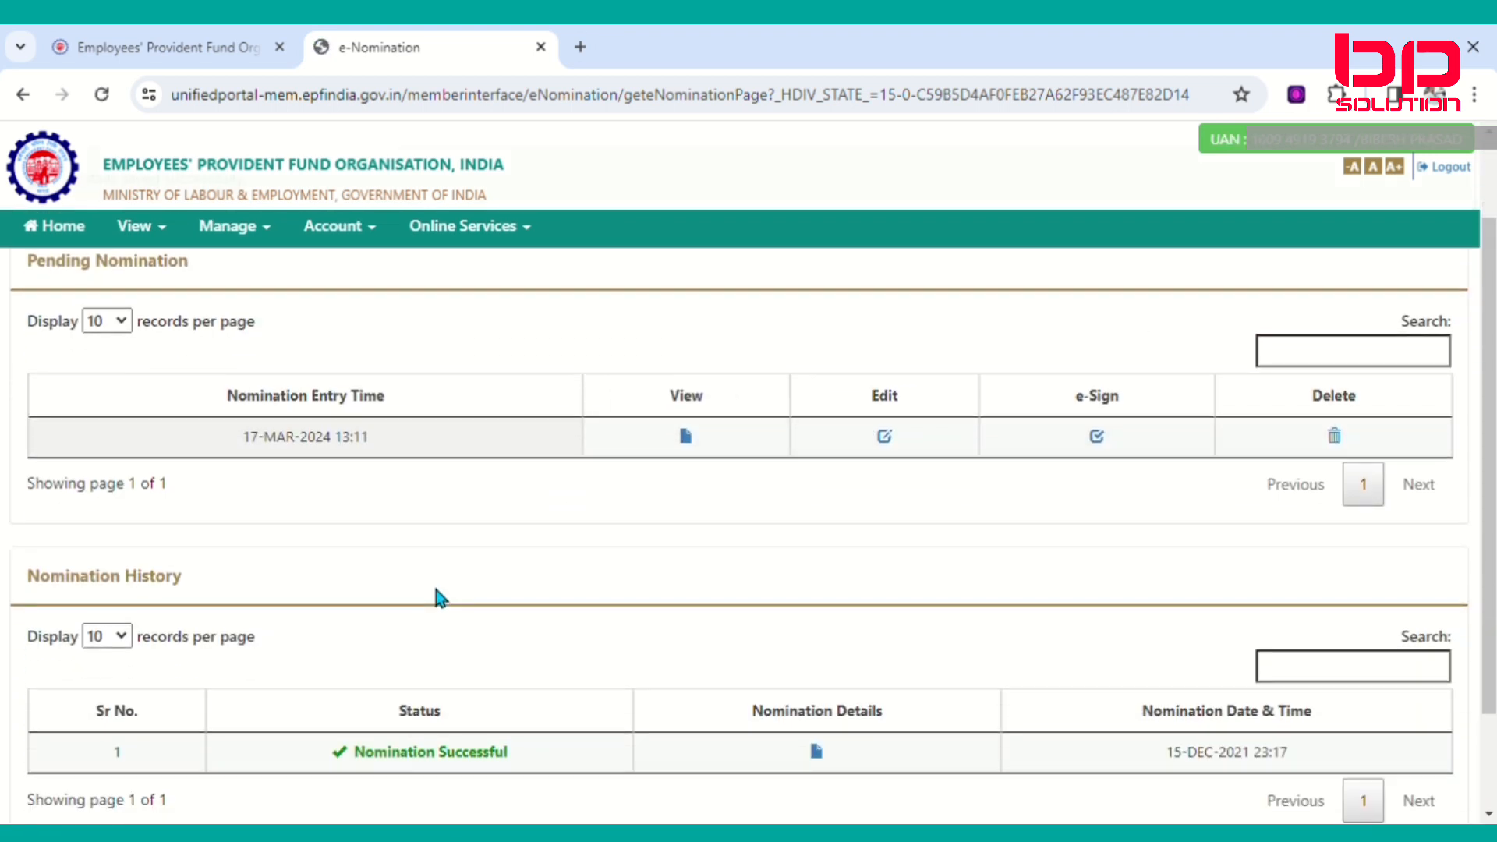
{"action": "scroll", "coordinate": [436, 596], "scroll_direction": "down", "scroll_amount": 2}
{"action": "scroll", "coordinate": [437, 600], "scroll_direction": "up", "scroll_amount": 4}
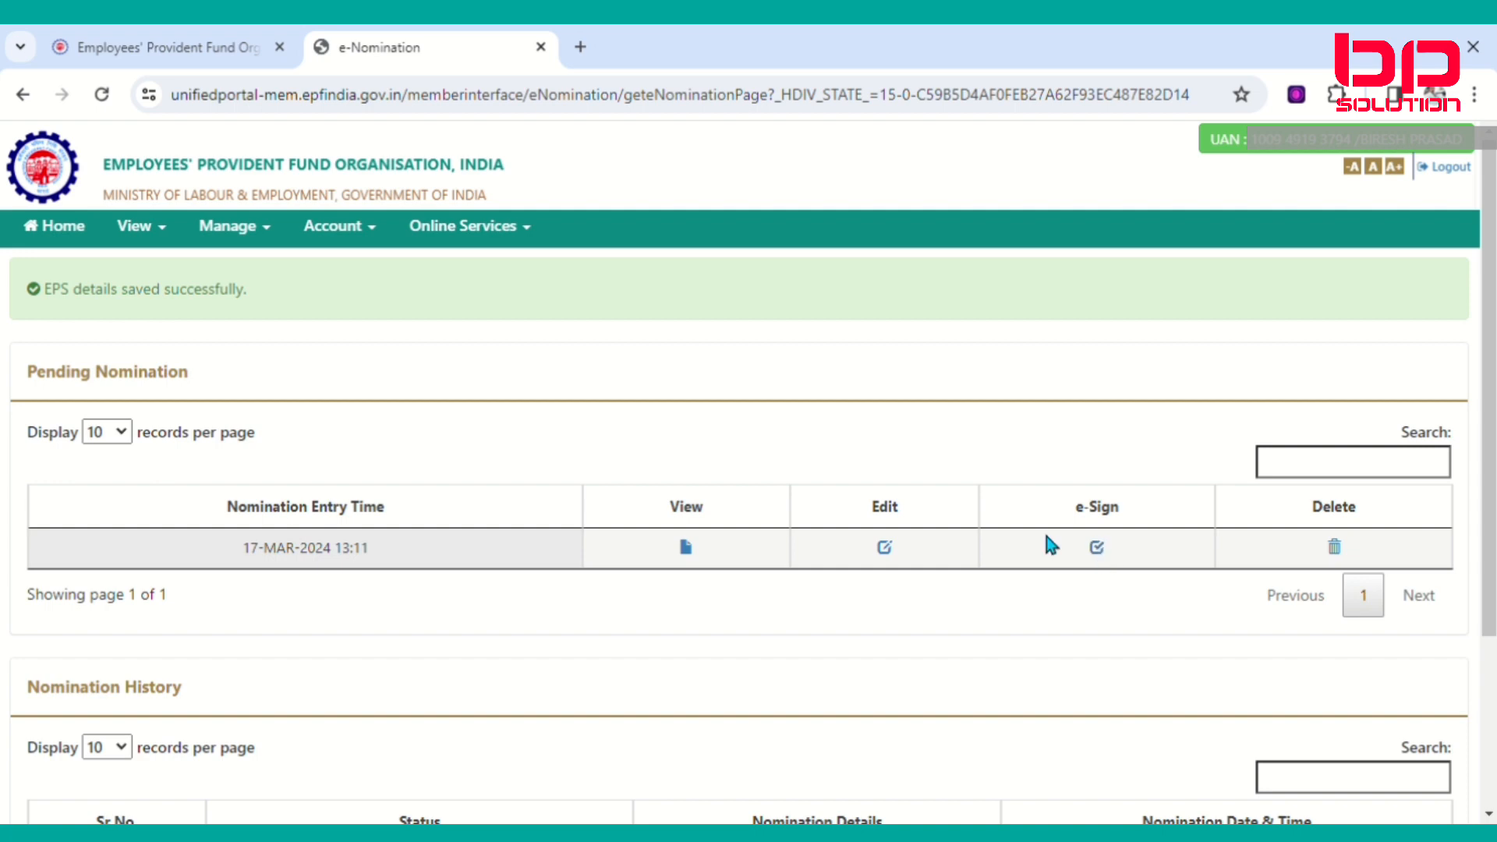
{"action": "scroll", "coordinate": [365, 524], "scroll_direction": "down", "scroll_amount": 1}
{"action": "scroll", "coordinate": [364, 524], "scroll_direction": "down", "scroll_amount": 3}
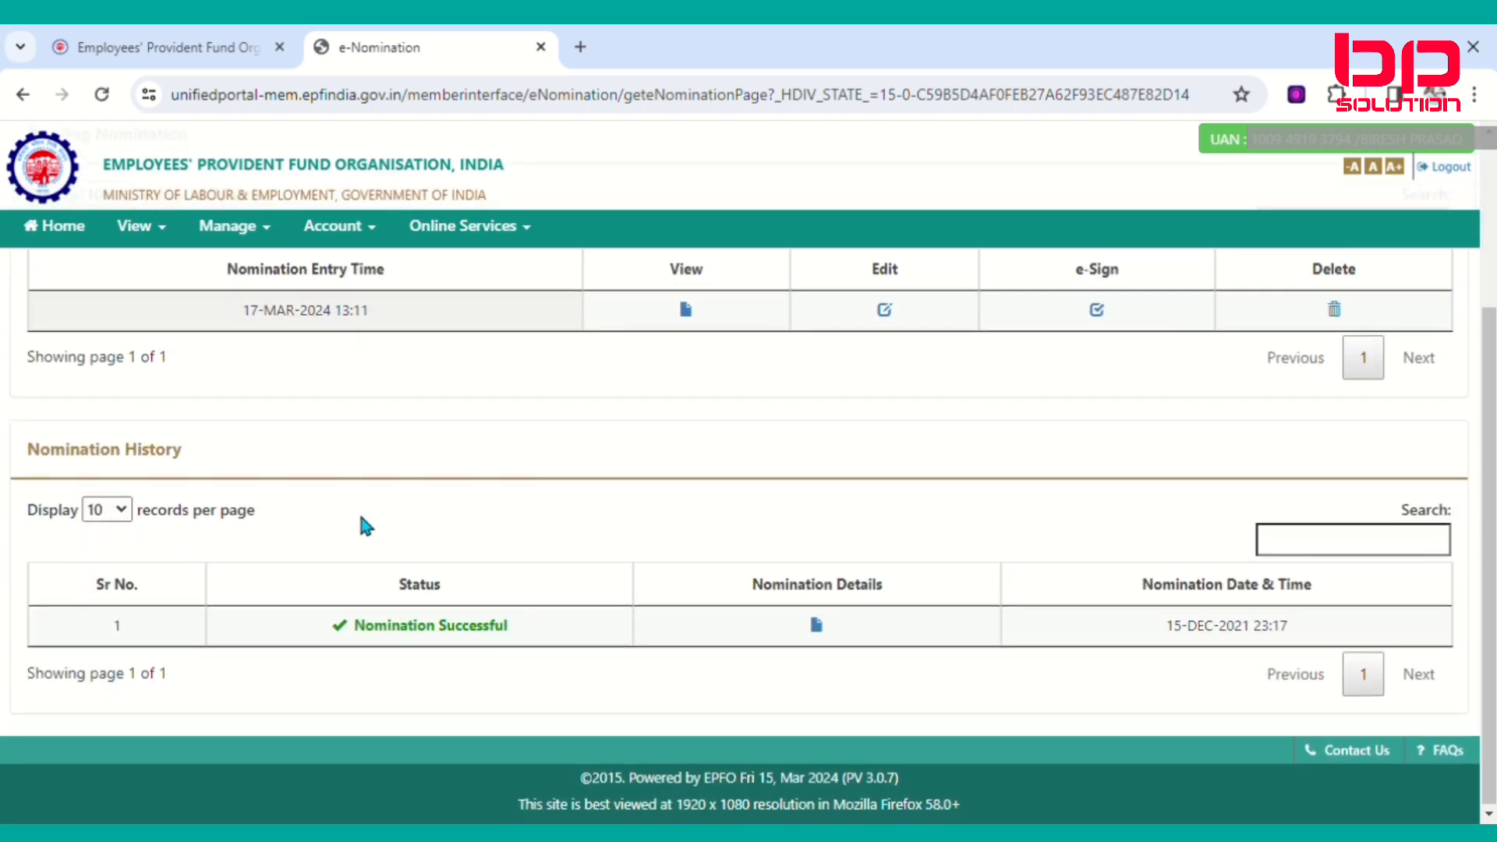
{"action": "scroll", "coordinate": [363, 523], "scroll_direction": "up", "scroll_amount": 3}
{"action": "scroll", "coordinate": [365, 523], "scroll_direction": "down", "scroll_amount": 3}
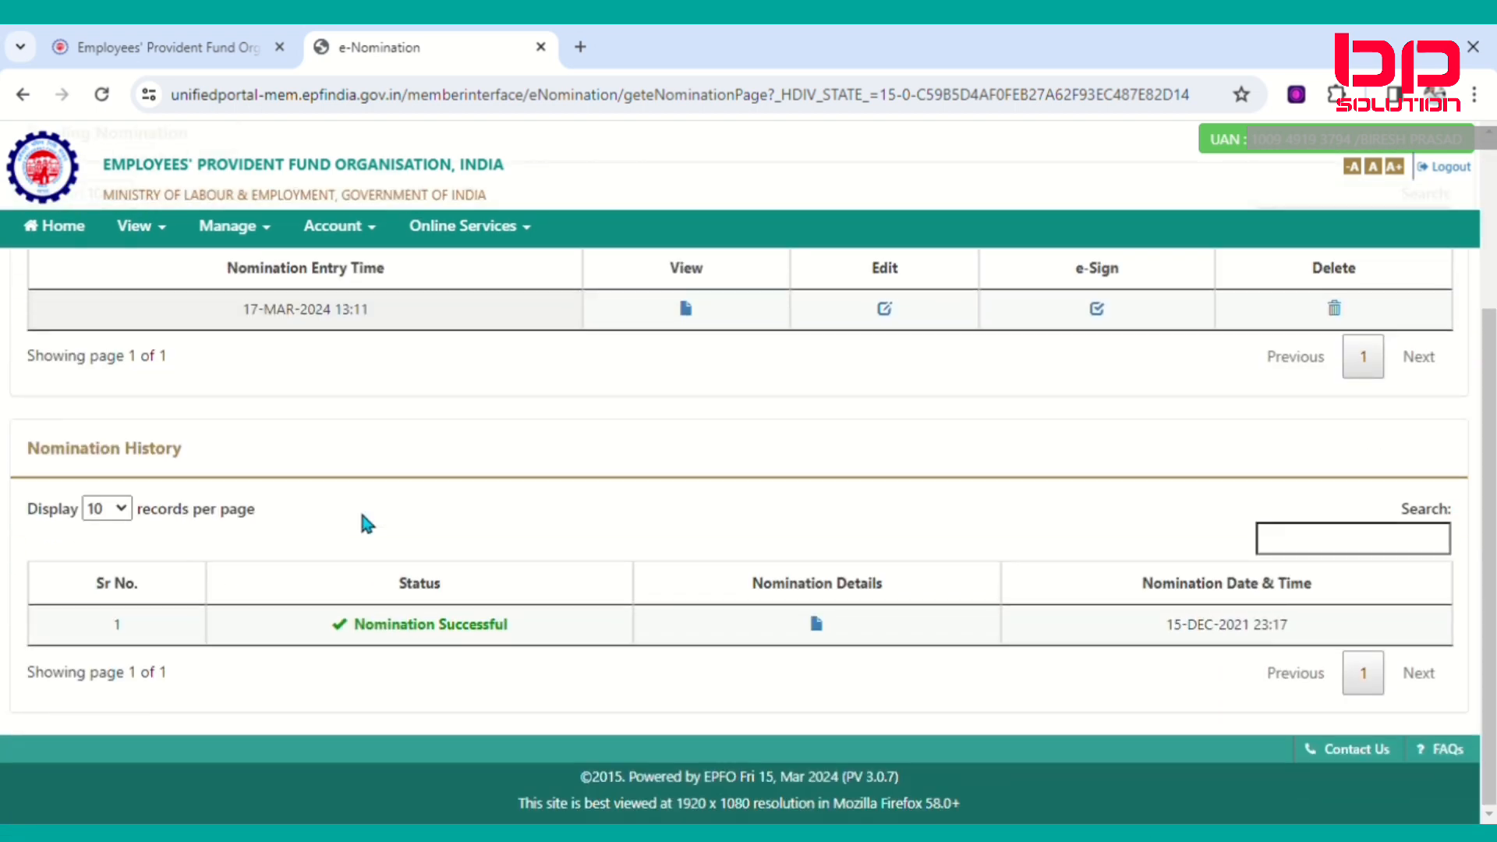
{"action": "scroll", "coordinate": [364, 524], "scroll_direction": "up", "scroll_amount": 4}
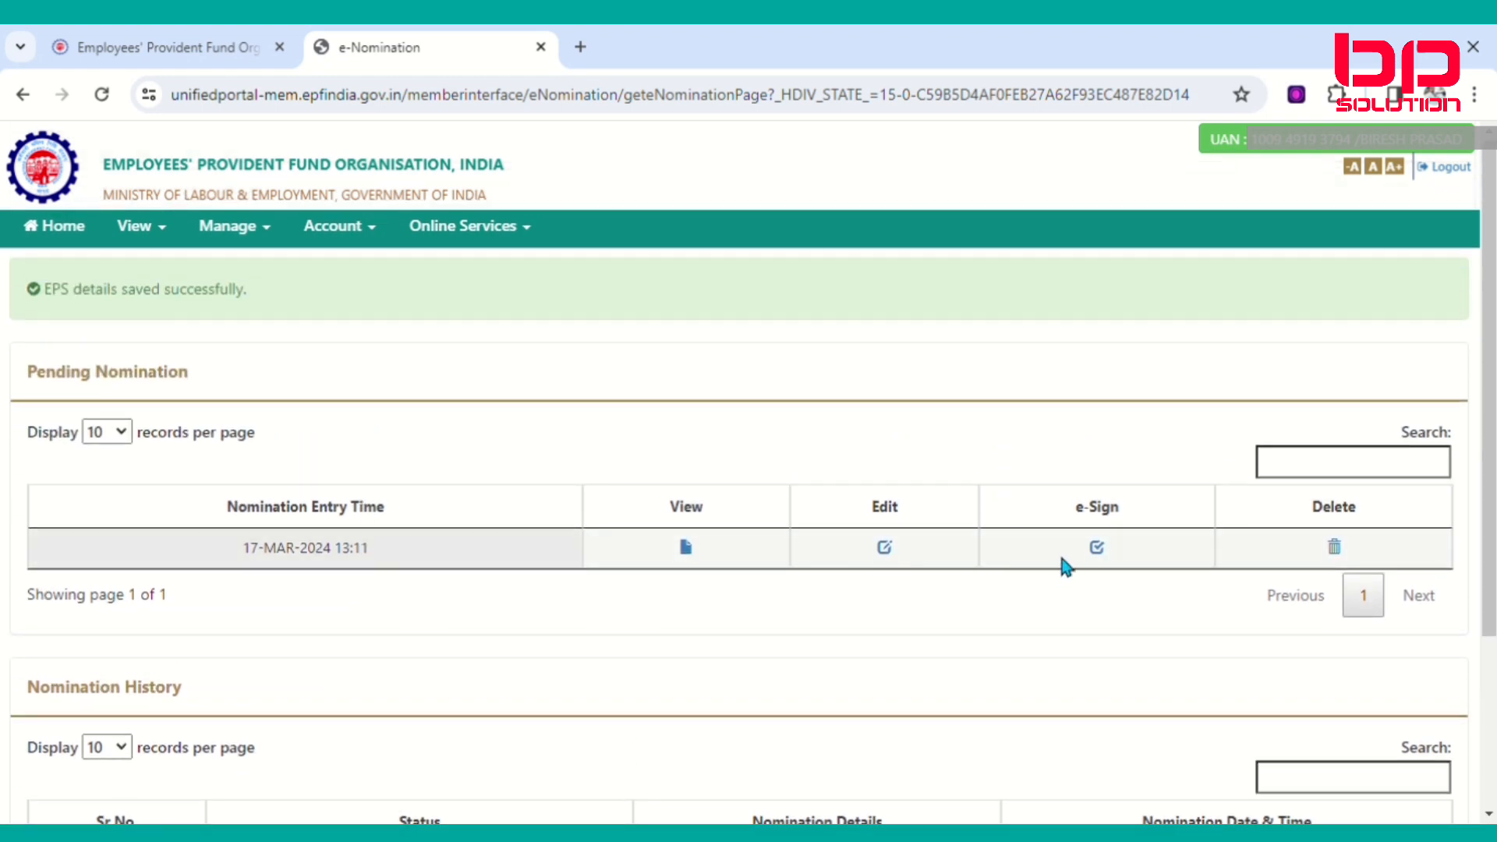
{"action": "left_click", "coordinate": [1099, 551]}
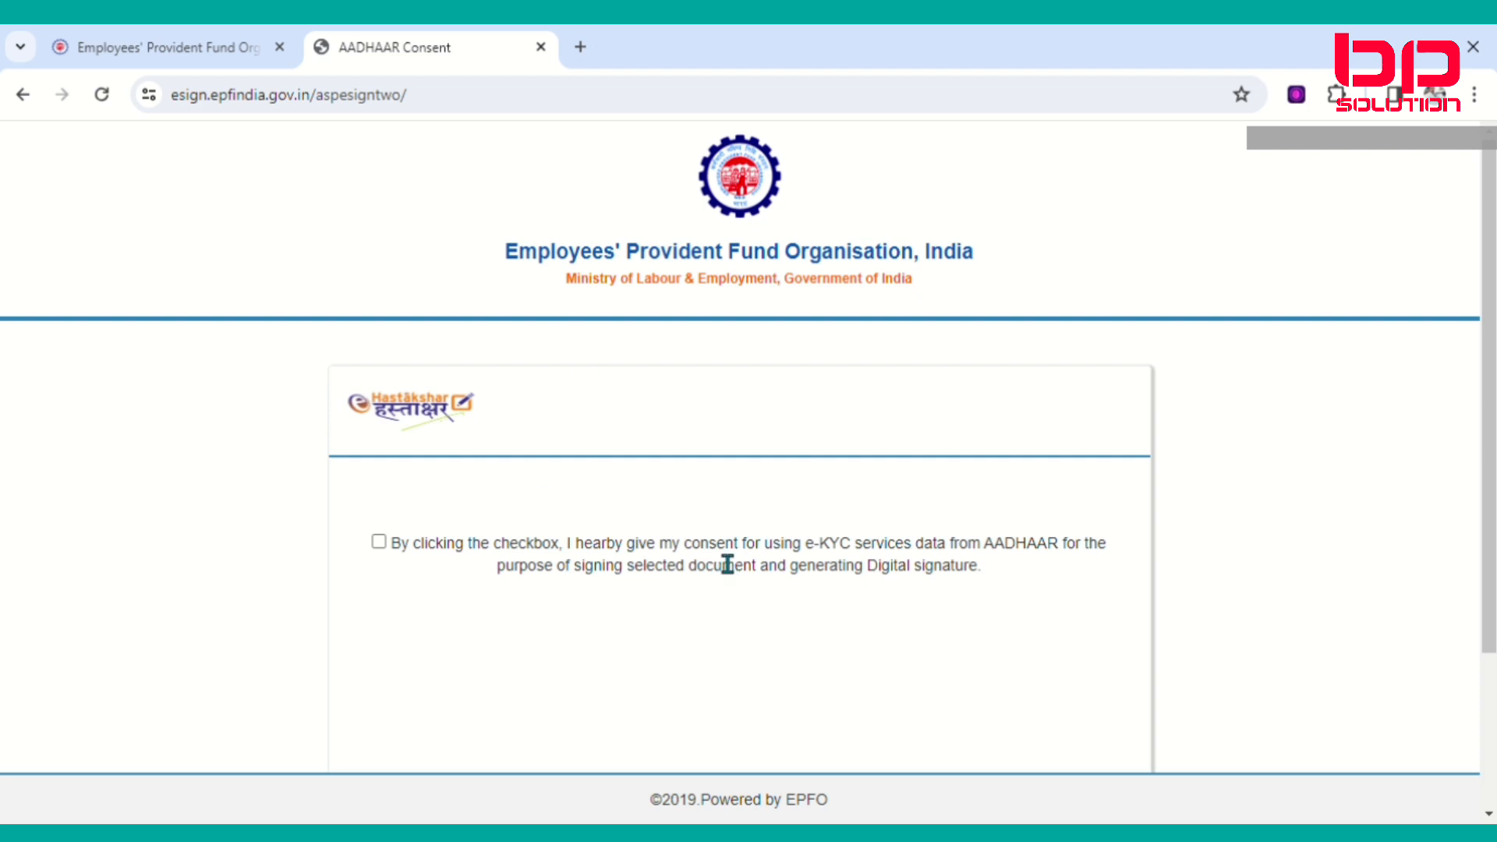
Give consent to use Aadhaar e-KYC data on the e-Sign consent page.
{"action": "scroll", "coordinate": [724, 549], "scroll_direction": "down", "scroll_amount": 3}
{"action": "scroll", "coordinate": [753, 530], "scroll_direction": "up", "scroll_amount": 3}
{"action": "left_click", "coordinate": [378, 541]}
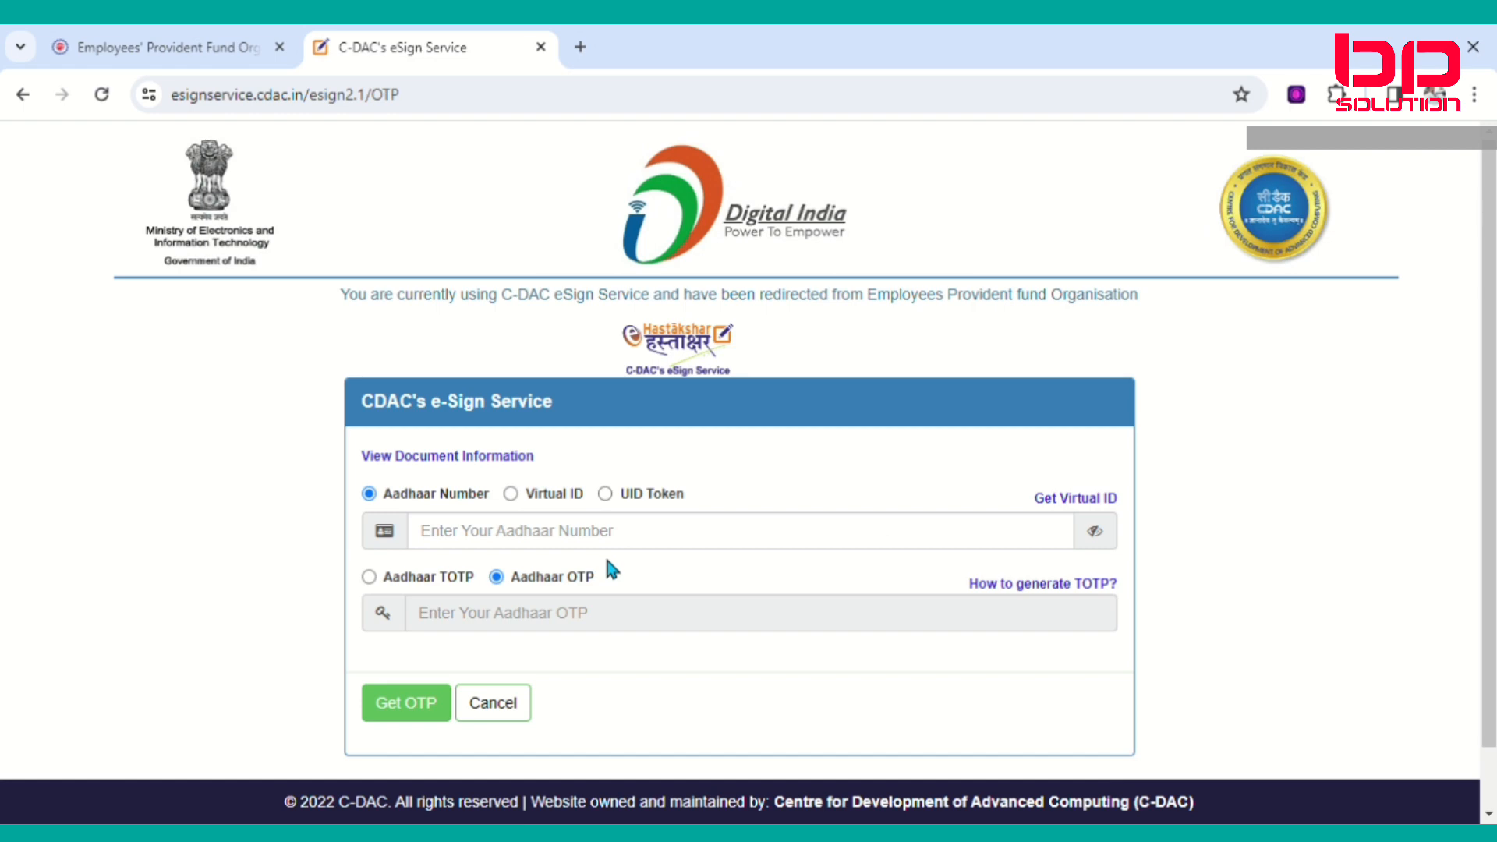
Enter the member's Aadhaar number in the C-DAC eSign form.
{"action": "scroll", "coordinate": [607, 558], "scroll_direction": "down", "scroll_amount": 1}
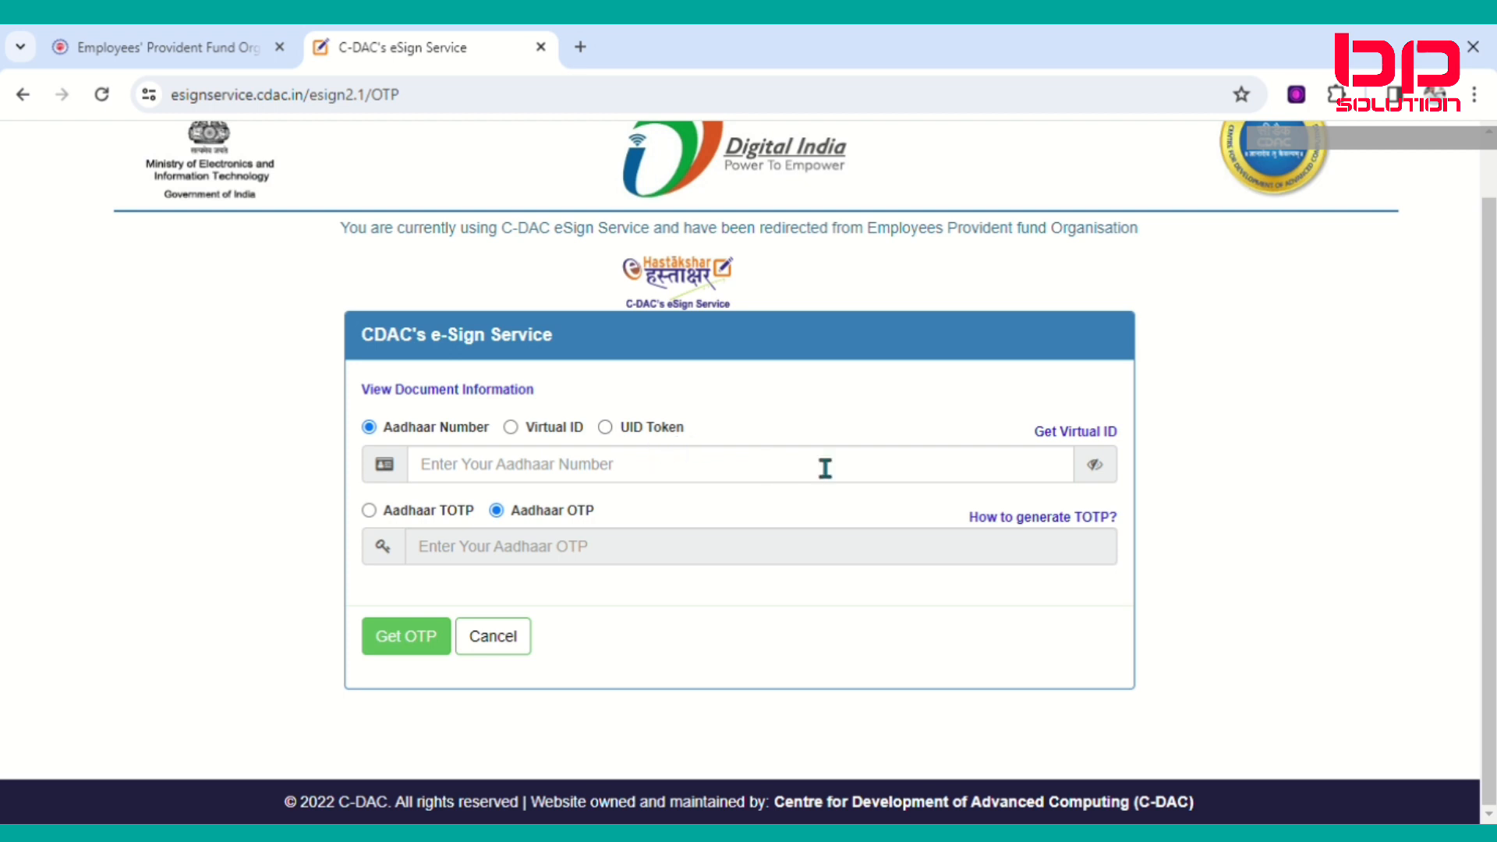
{"action": "left_click", "coordinate": [533, 477]}
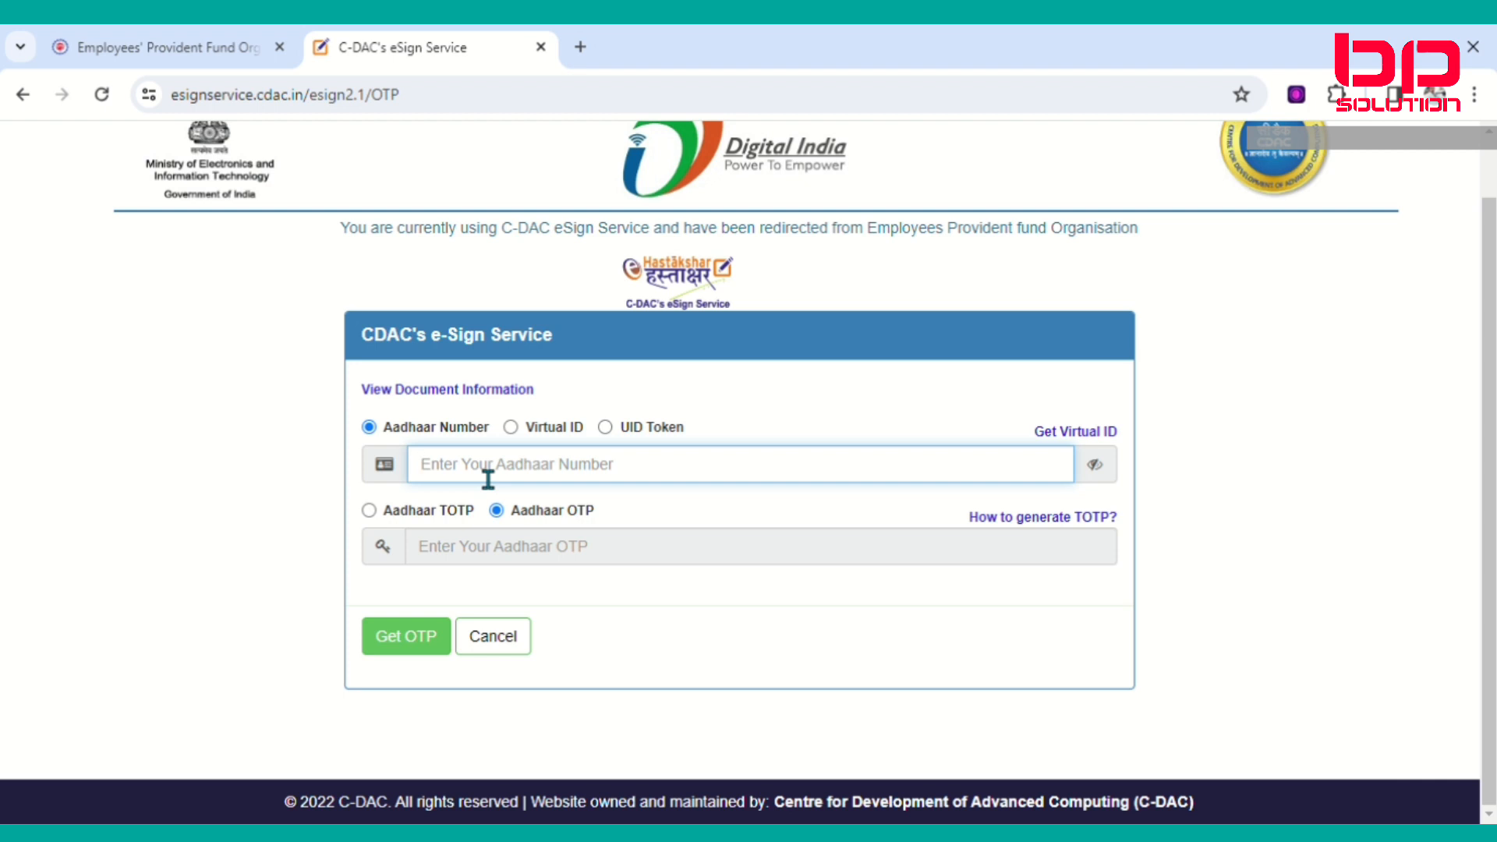
{"action": "type", "text": "•••"}
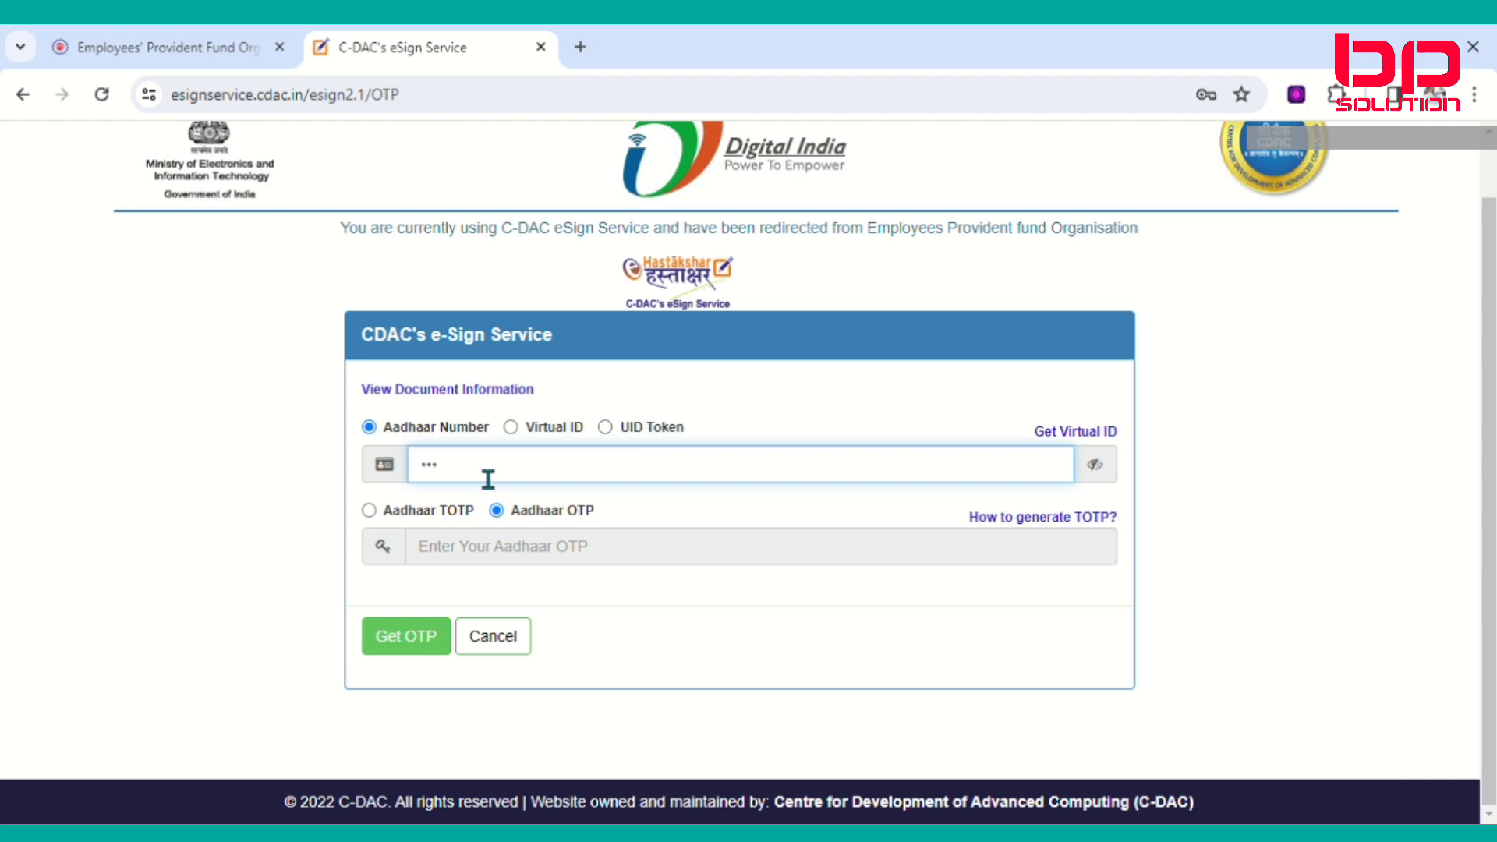
{"action": "type", "text": "•••••••••"}
Request and enter the Aadhaar OTP, accept authentication consent, and submit to e-sign the nomination PDF.
{"action": "left_click", "coordinate": [421, 642]}
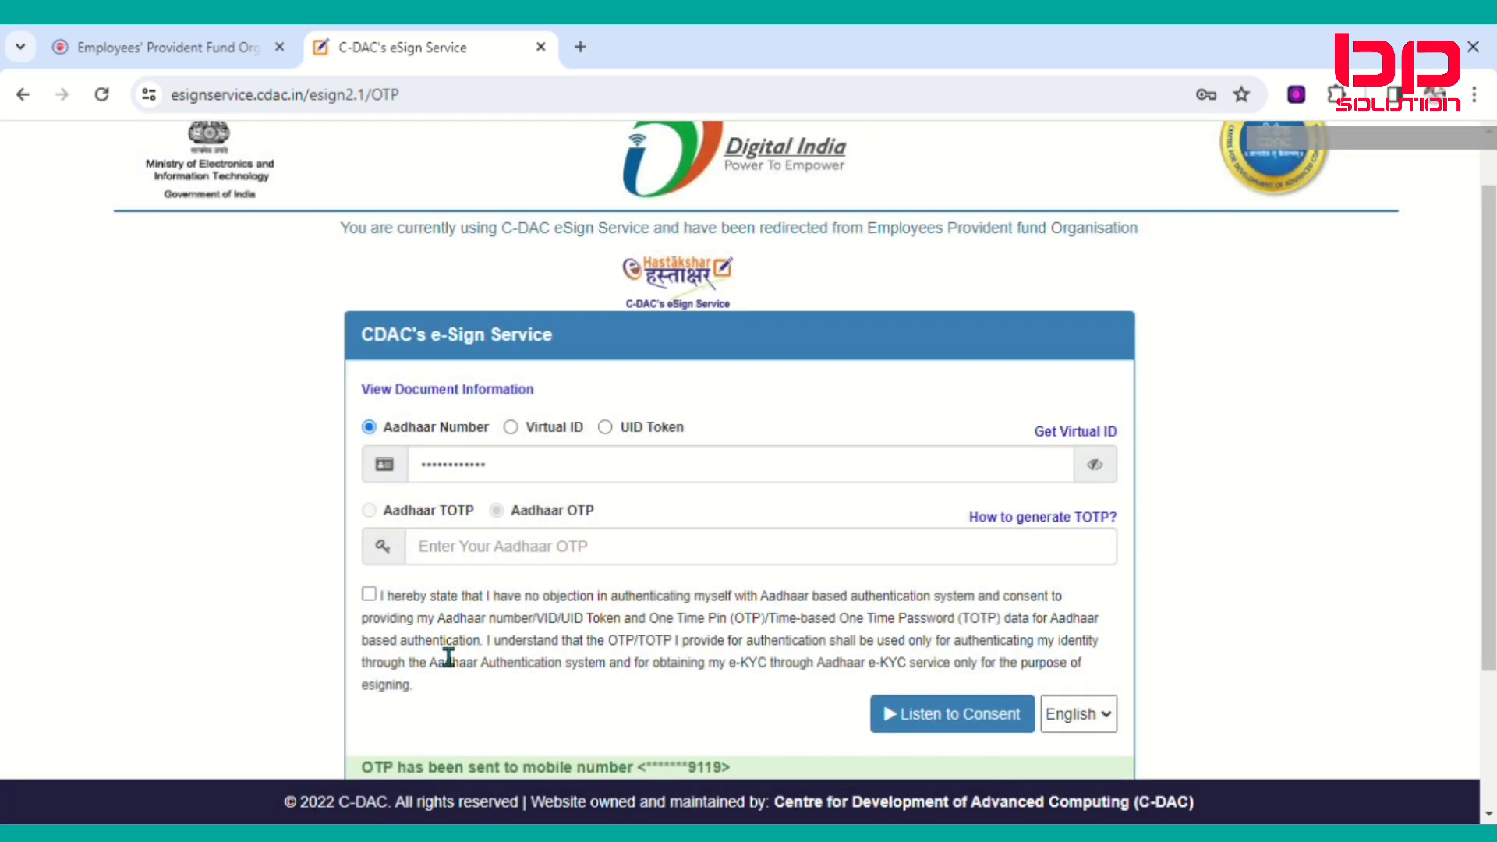
{"action": "scroll", "coordinate": [519, 573], "scroll_direction": "down", "scroll_amount": 2}
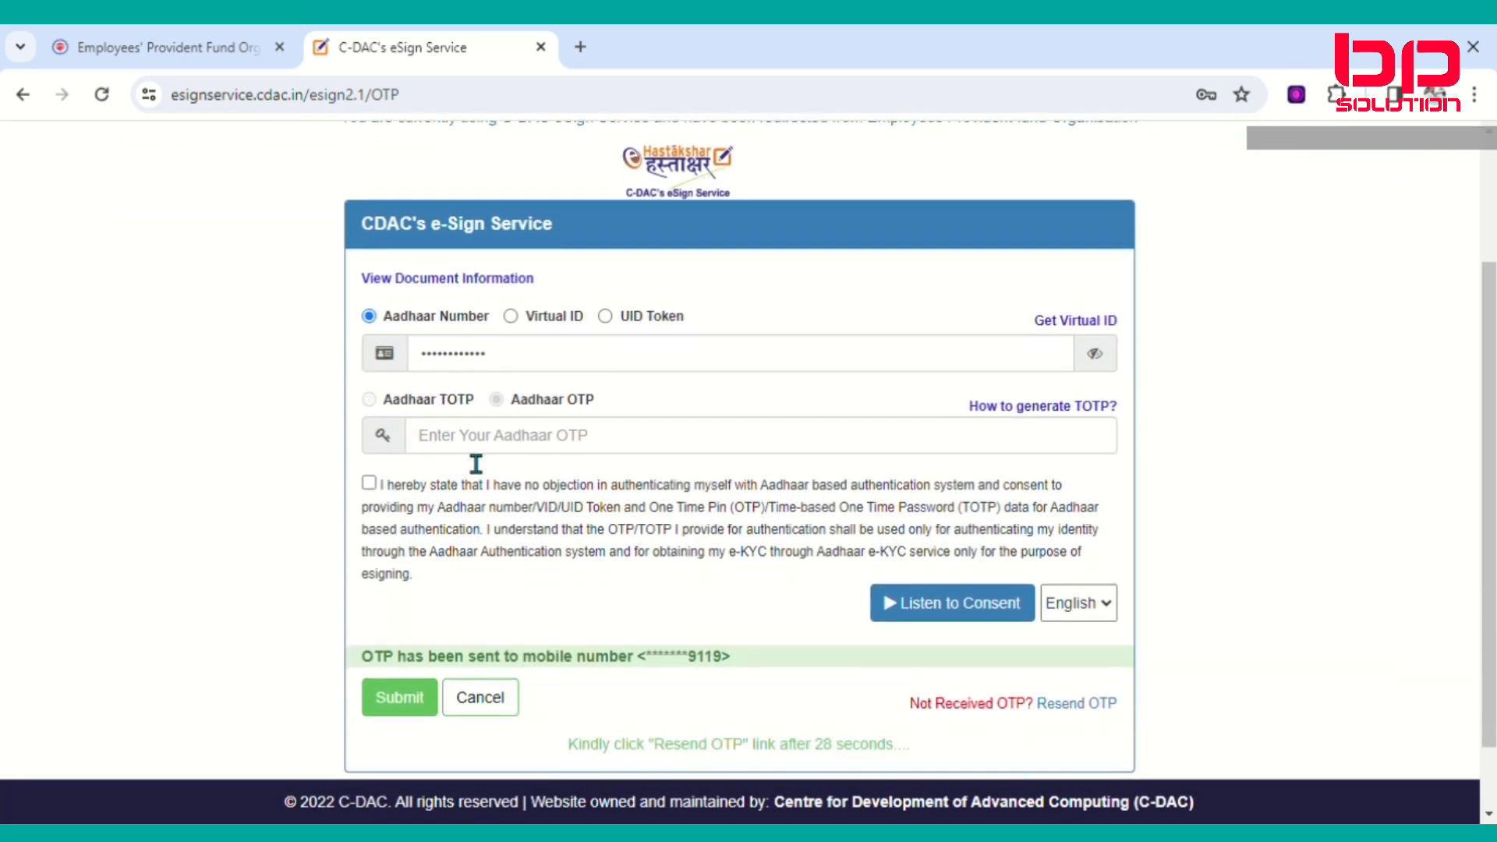
{"action": "left_click", "coordinate": [495, 440]}
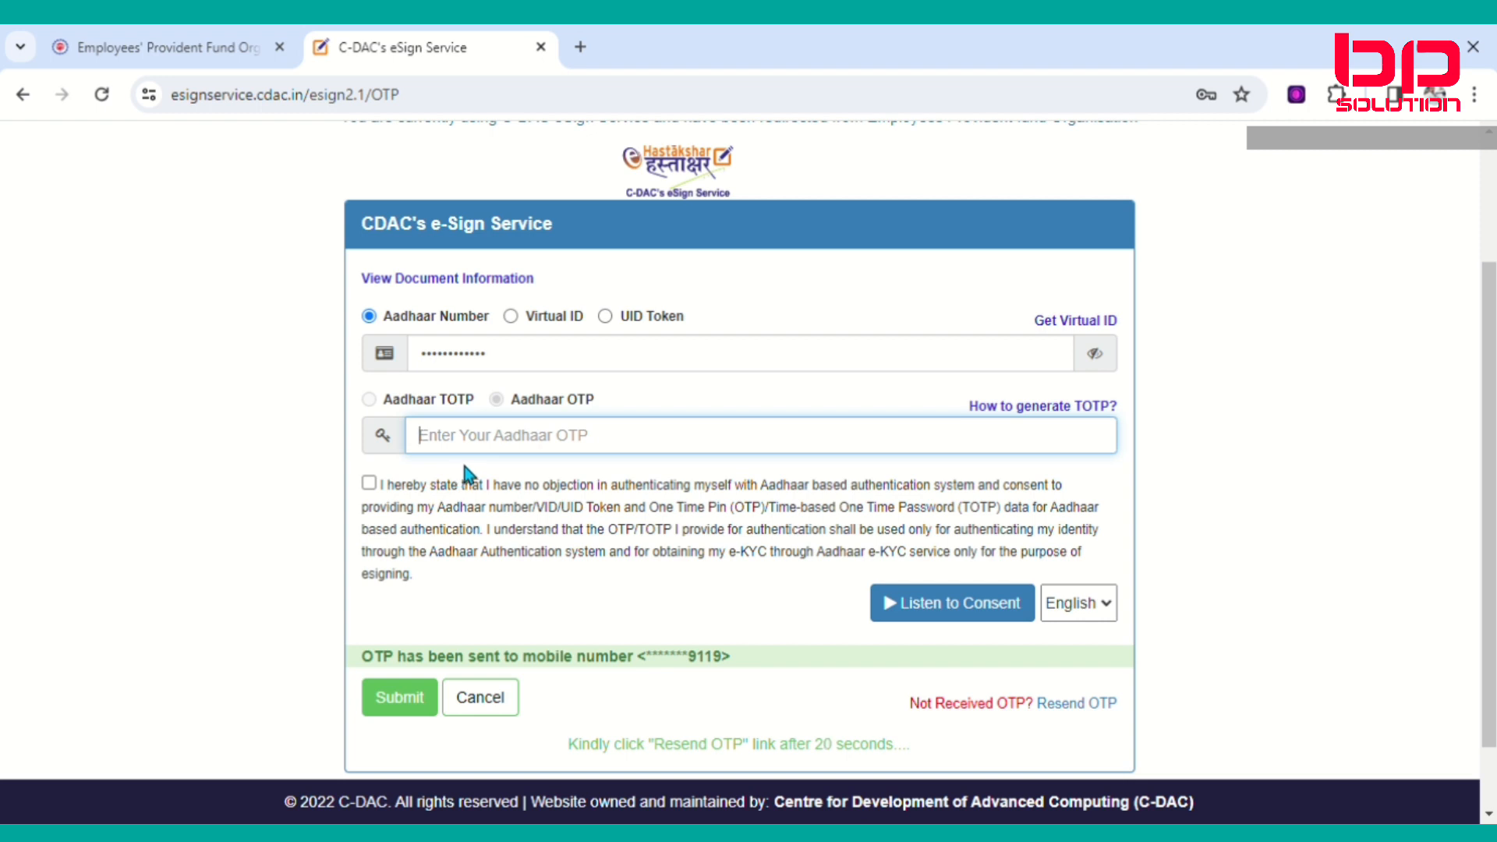
{"action": "type", "text": "•"}
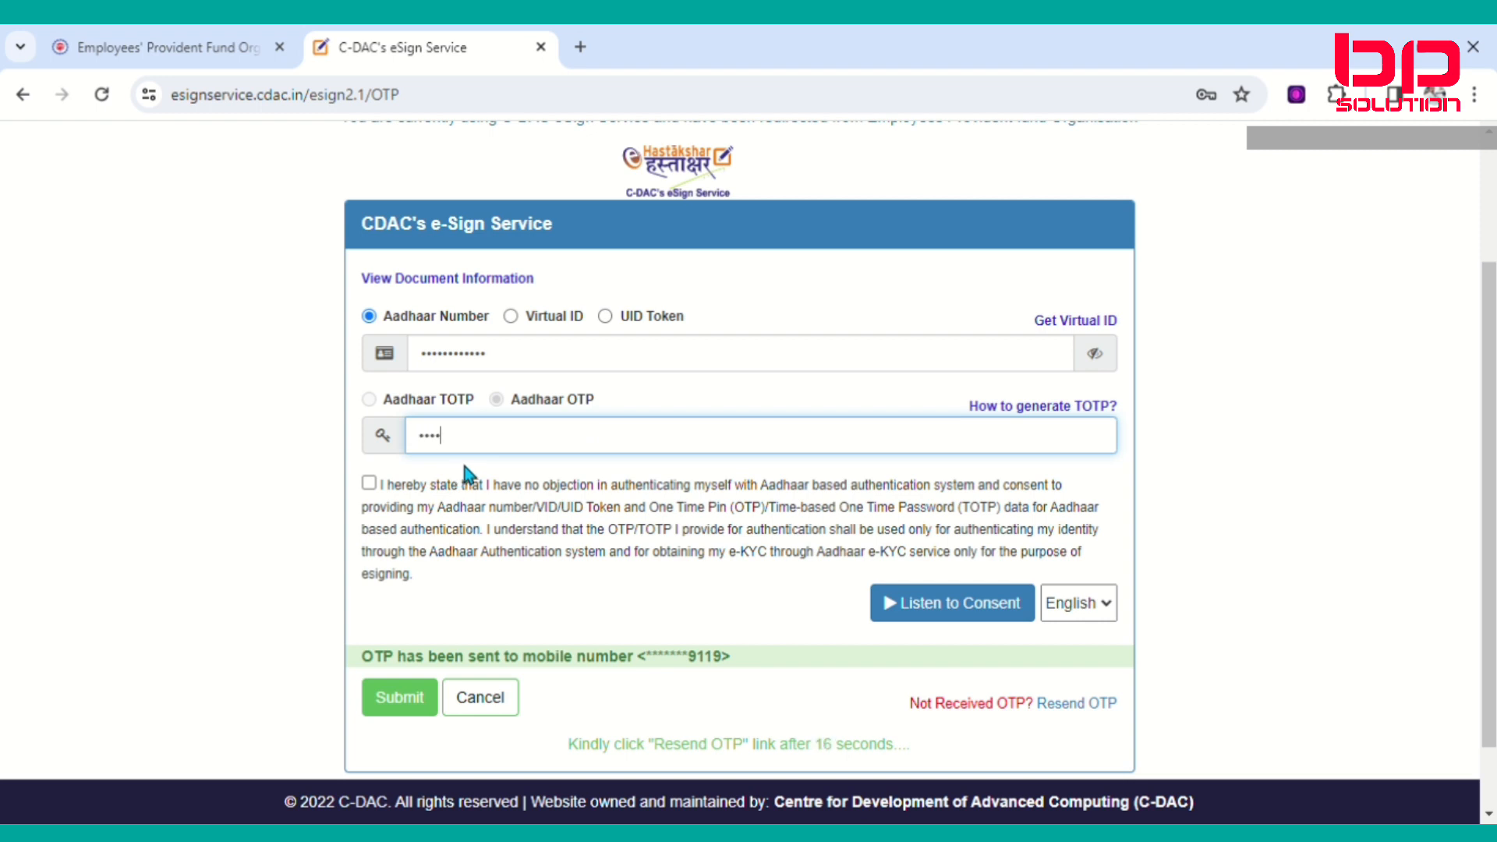
{"action": "type", "text": "••"}
{"action": "left_click", "coordinate": [469, 477]}
{"action": "scroll", "coordinate": [475, 675], "scroll_direction": "down", "scroll_amount": 2}
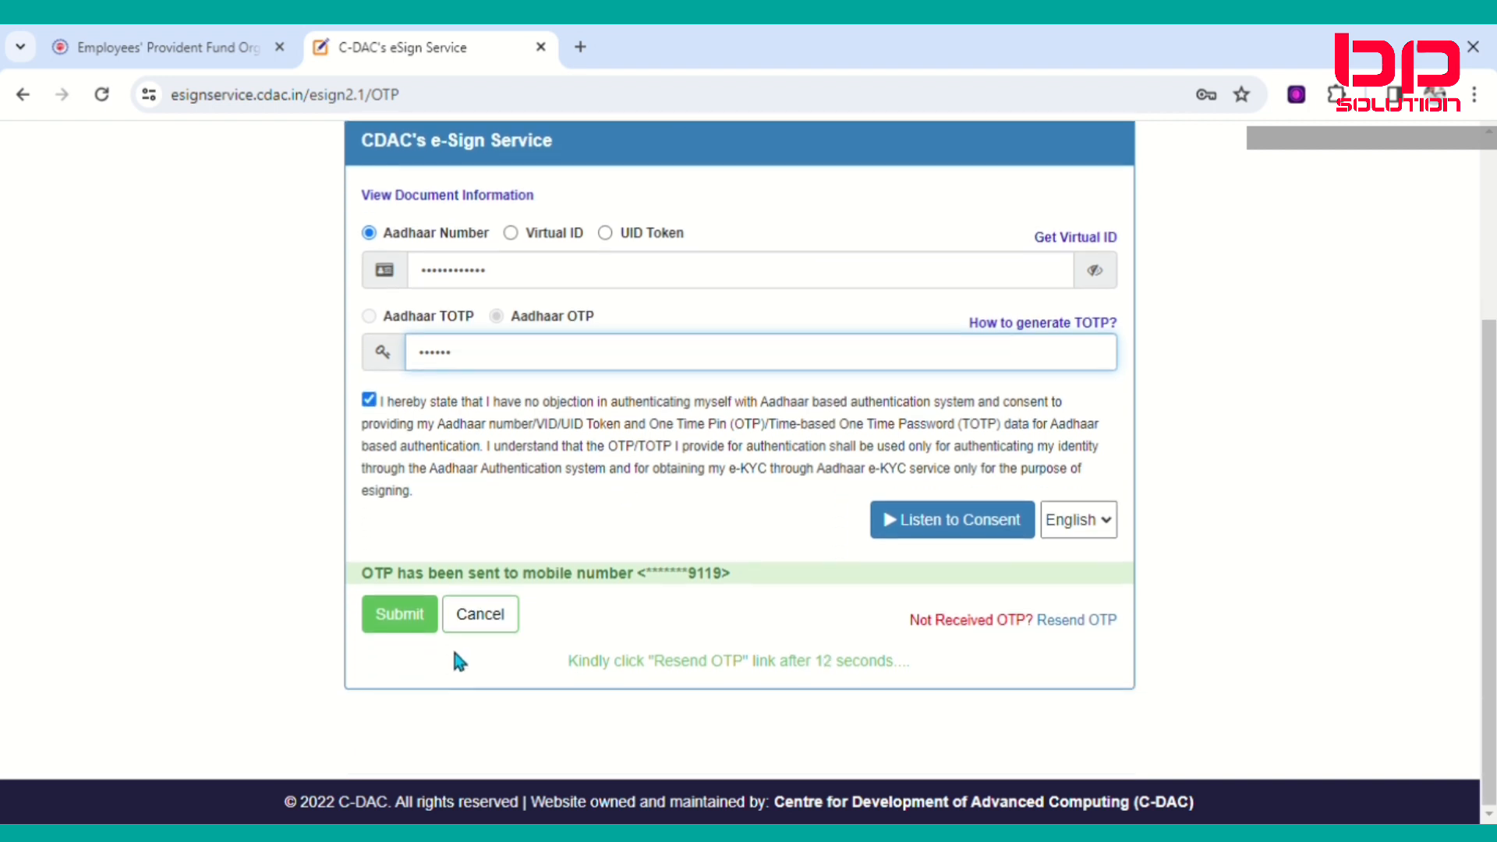
{"action": "left_click", "coordinate": [404, 617]}
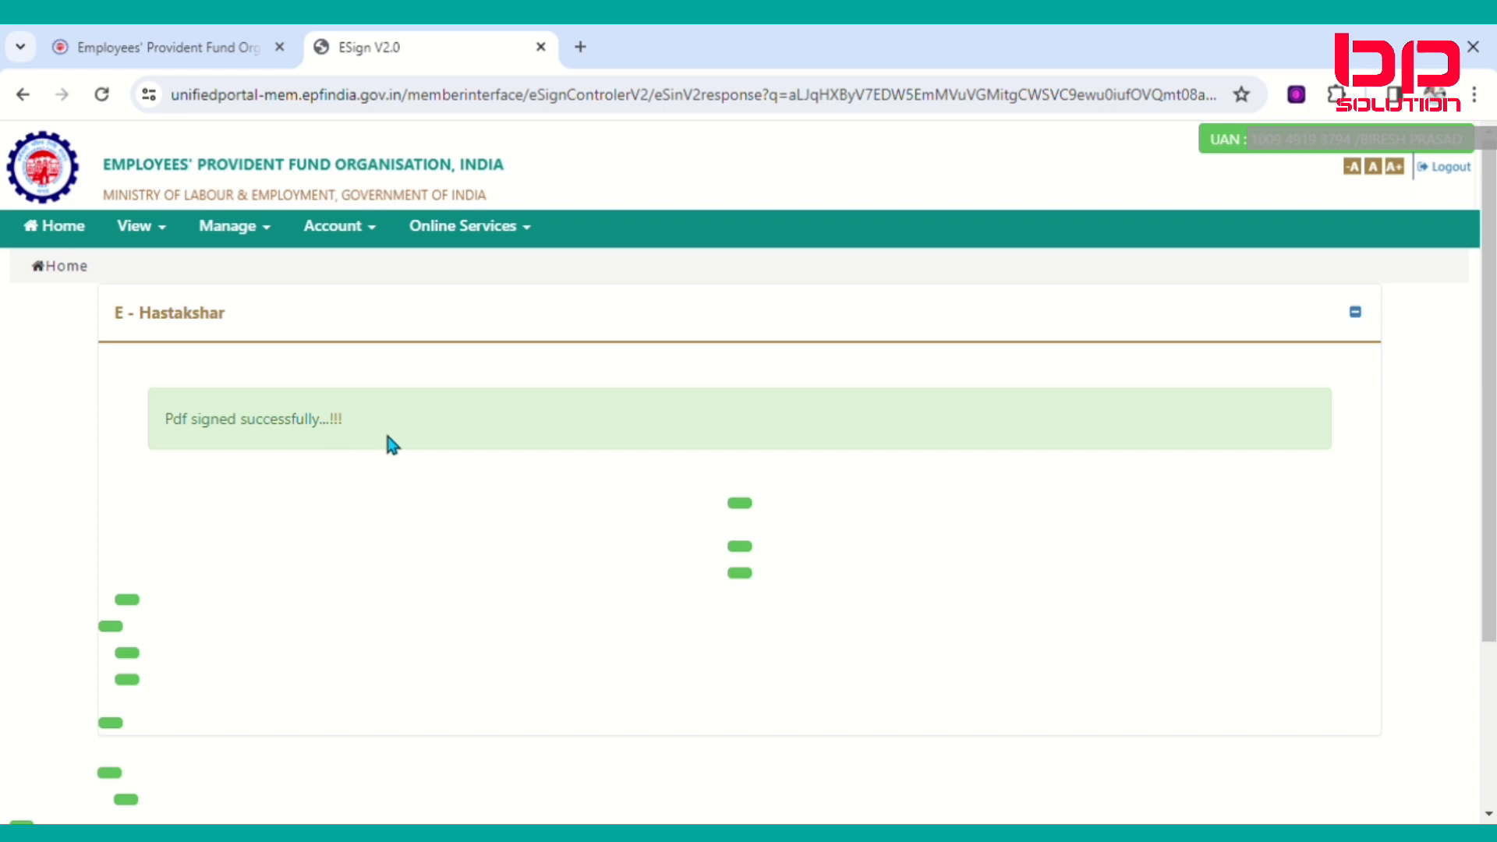
{"action": "scroll", "coordinate": [226, 530], "scroll_direction": "down", "scroll_amount": 3}
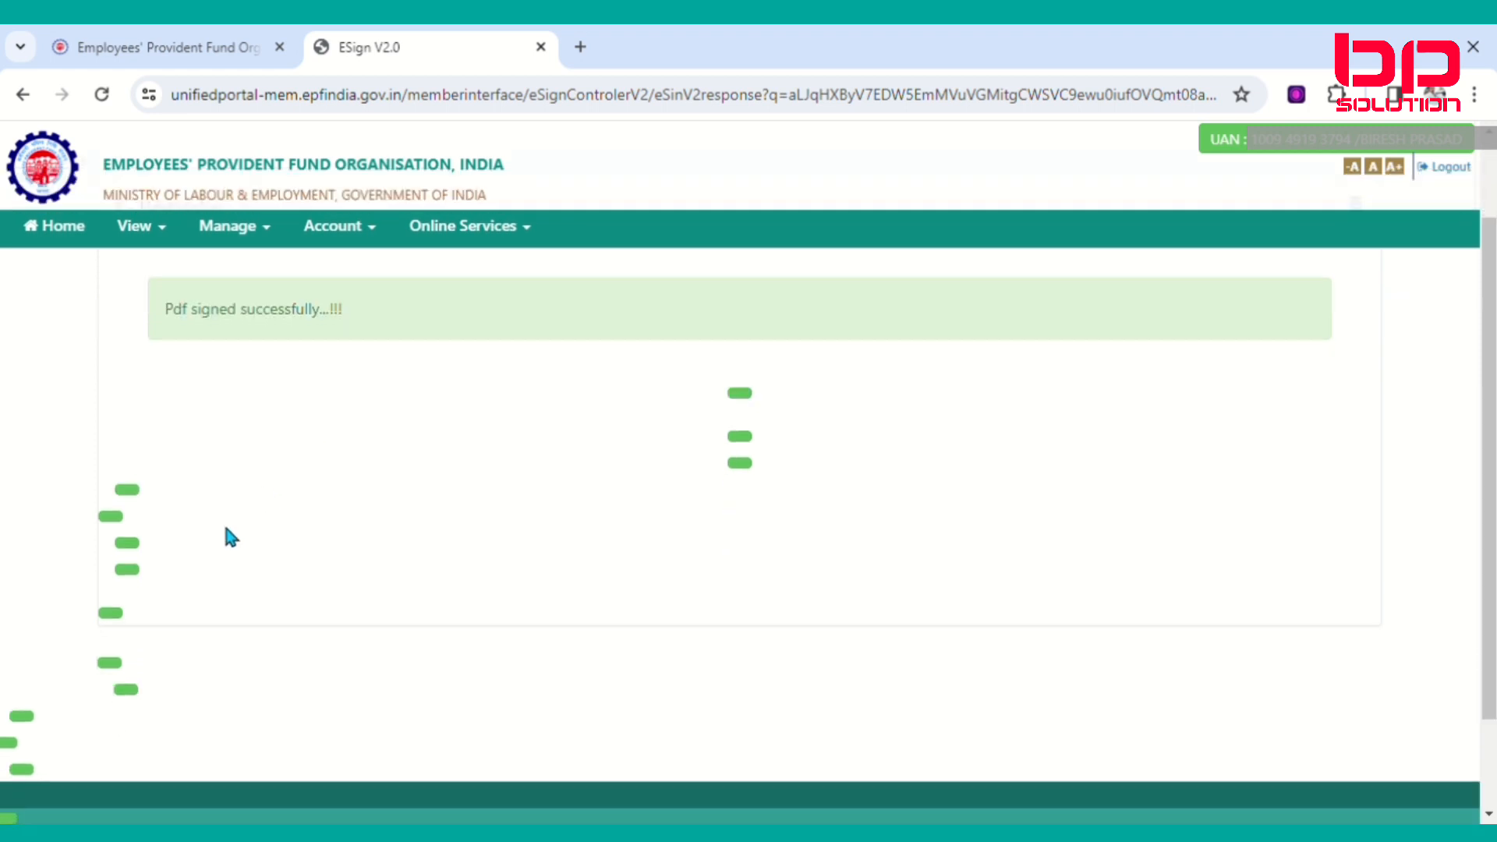
{"action": "scroll", "coordinate": [226, 530], "scroll_direction": "up", "scroll_amount": 3}
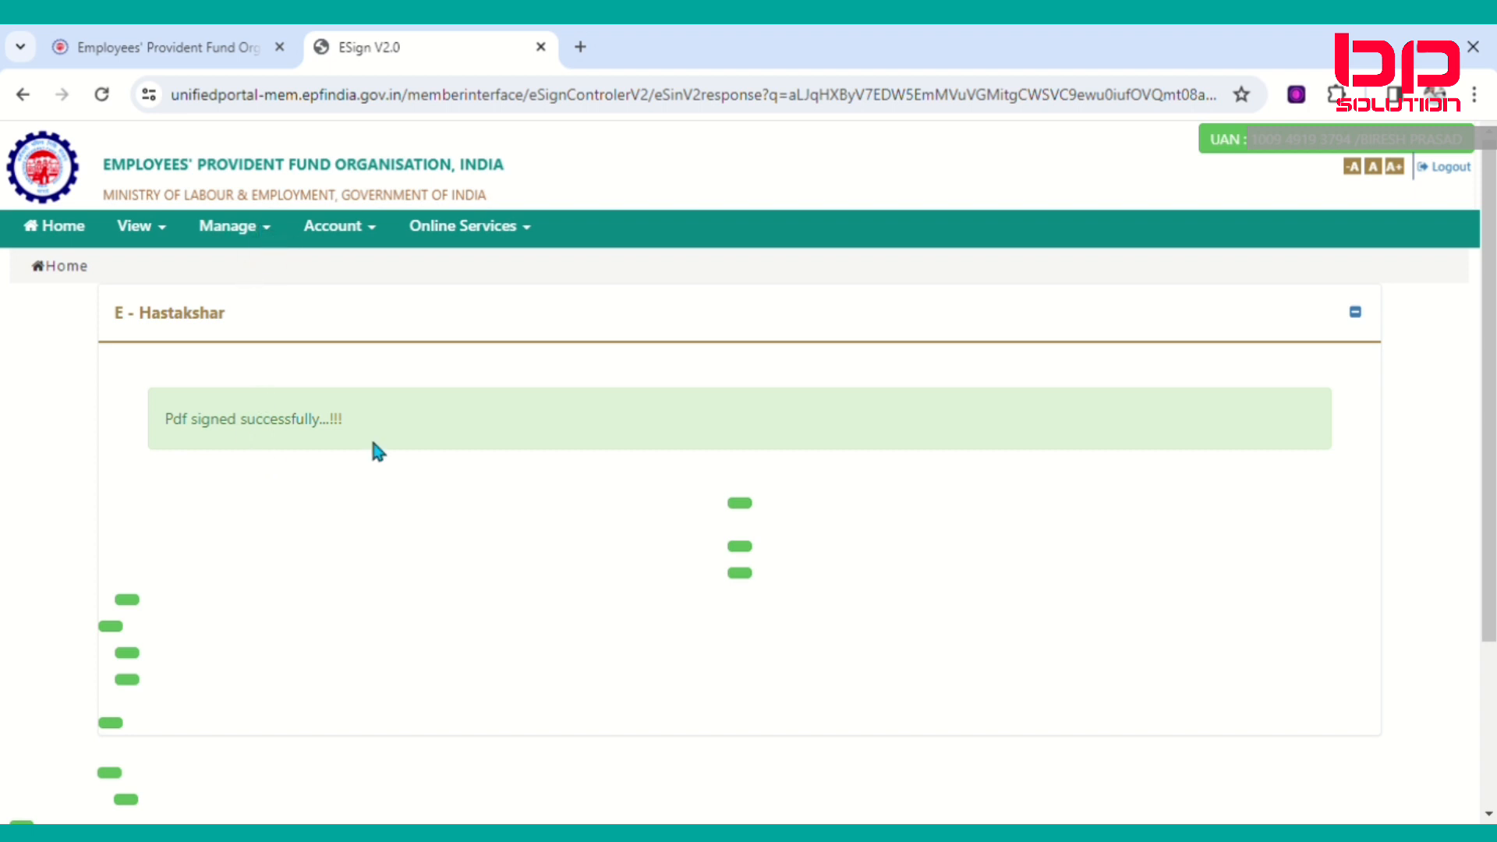
Return to Manage > E-NOMINATION and download the details of the new 31-MAR-2024 11:24 nomination.
{"action": "left_click", "coordinate": [273, 231]}
{"action": "left_click", "coordinate": [246, 389]}
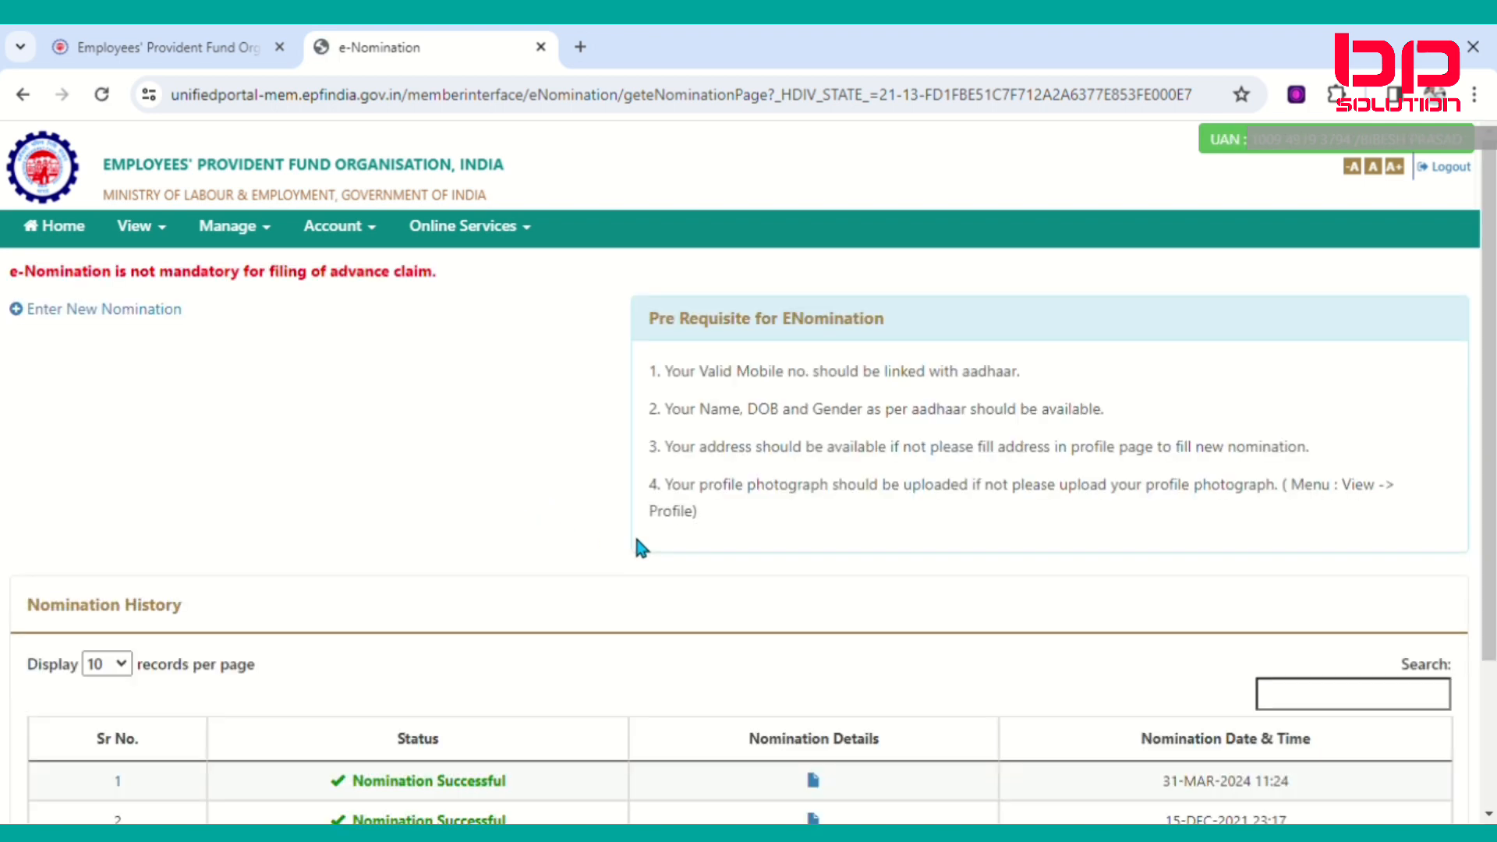
{"action": "scroll", "coordinate": [418, 628], "scroll_direction": "down", "scroll_amount": 3}
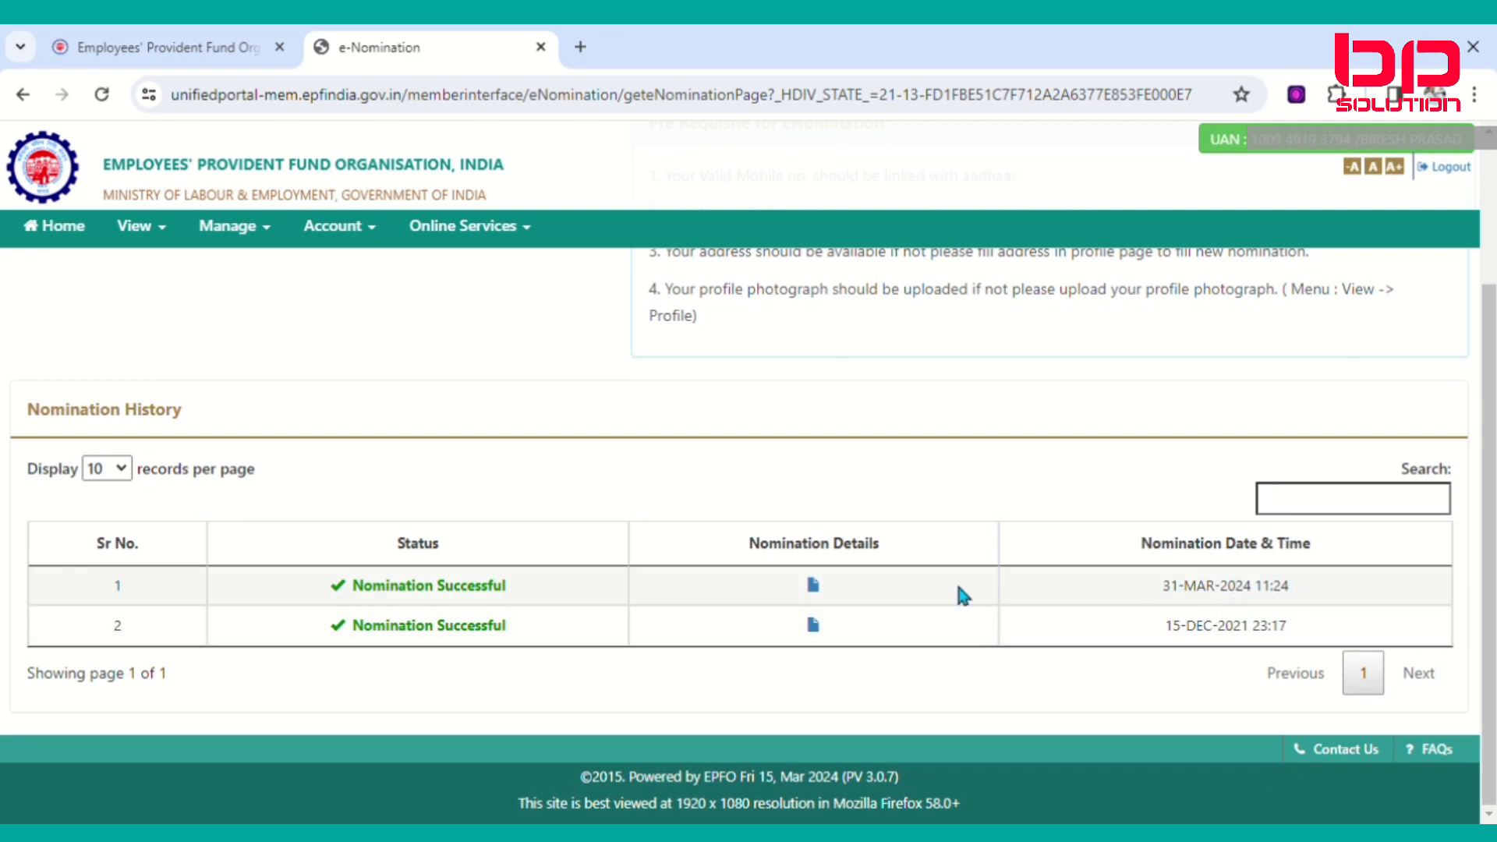
{"action": "left_click", "coordinate": [821, 590]}
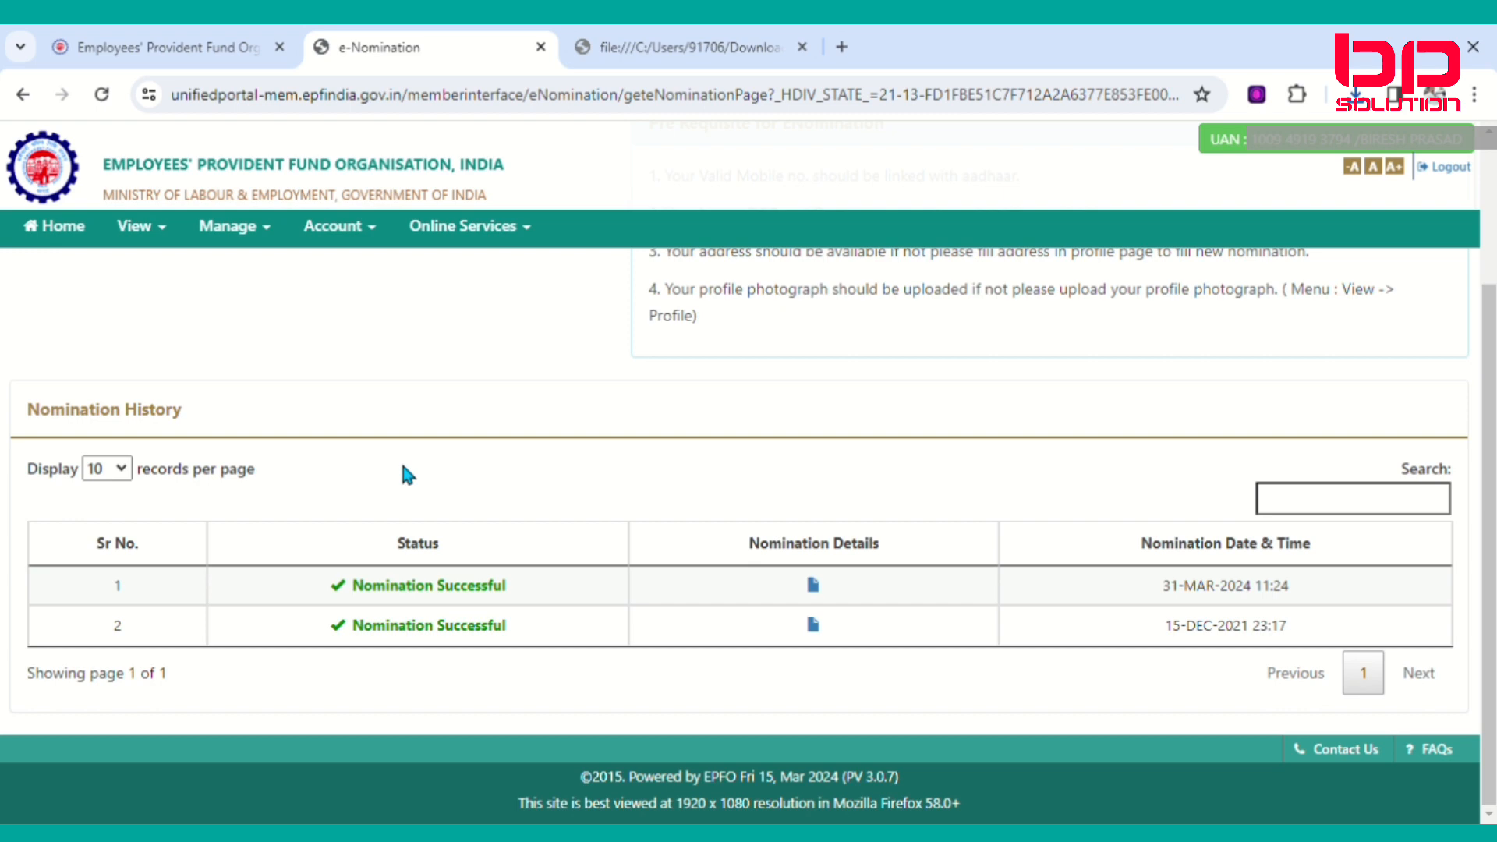
{"action": "scroll", "coordinate": [373, 573], "scroll_direction": "up", "scroll_amount": 3}
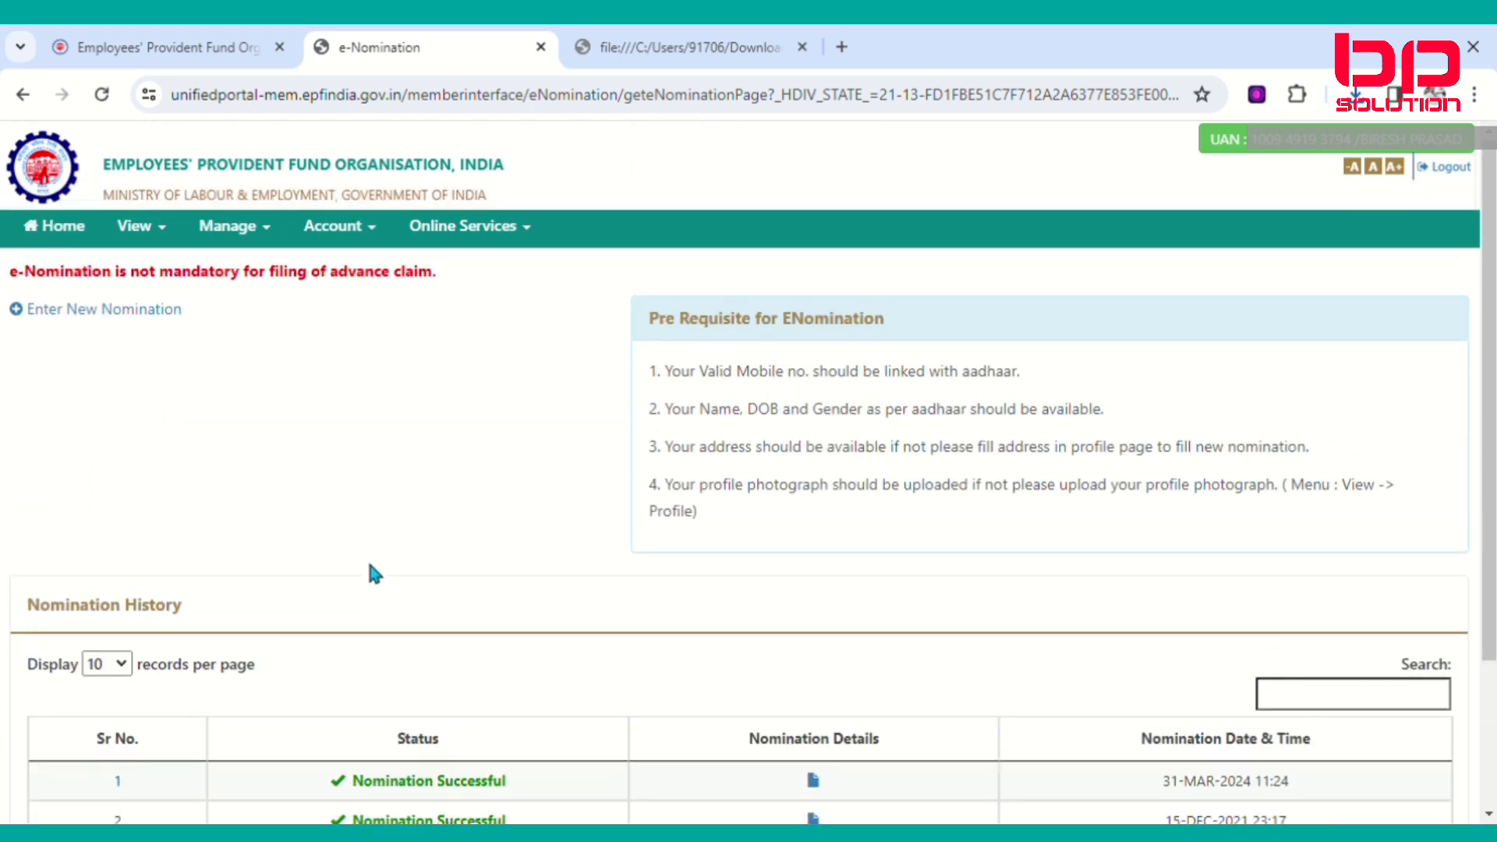
{"action": "scroll", "coordinate": [370, 569], "scroll_direction": "down", "scroll_amount": 1}
{"action": "scroll", "coordinate": [368, 567], "scroll_direction": "up", "scroll_amount": 2}
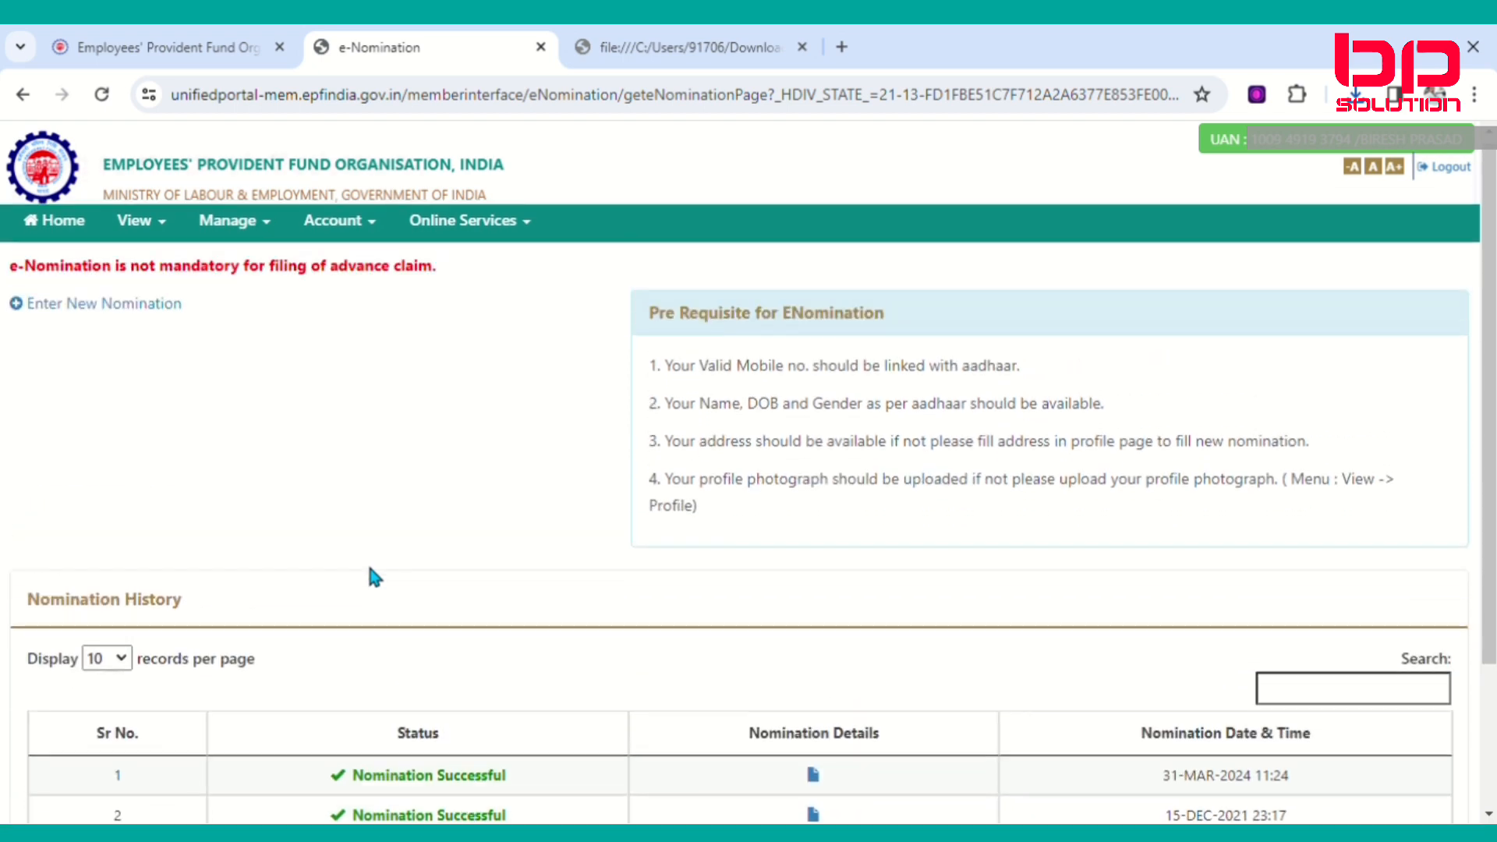